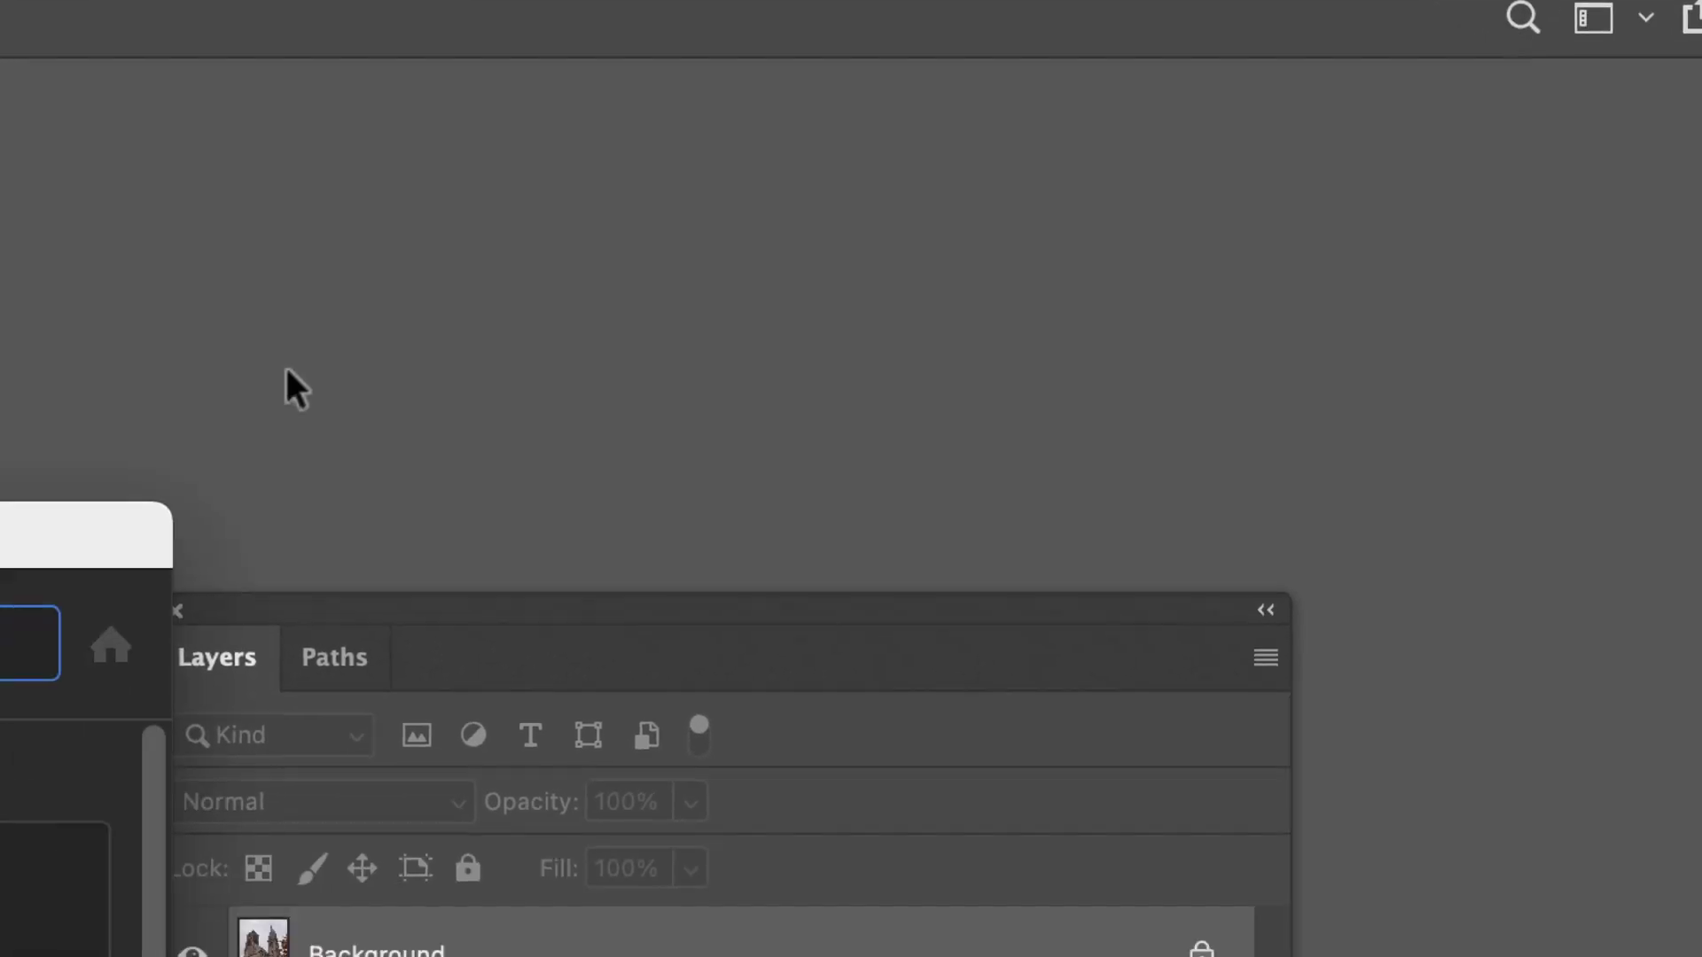
Apply Discover's Enhance image quick action to the cathedral photo, converting Background to Layer 0 with Camera Raw.
{"action": "key", "text": "super+f"}
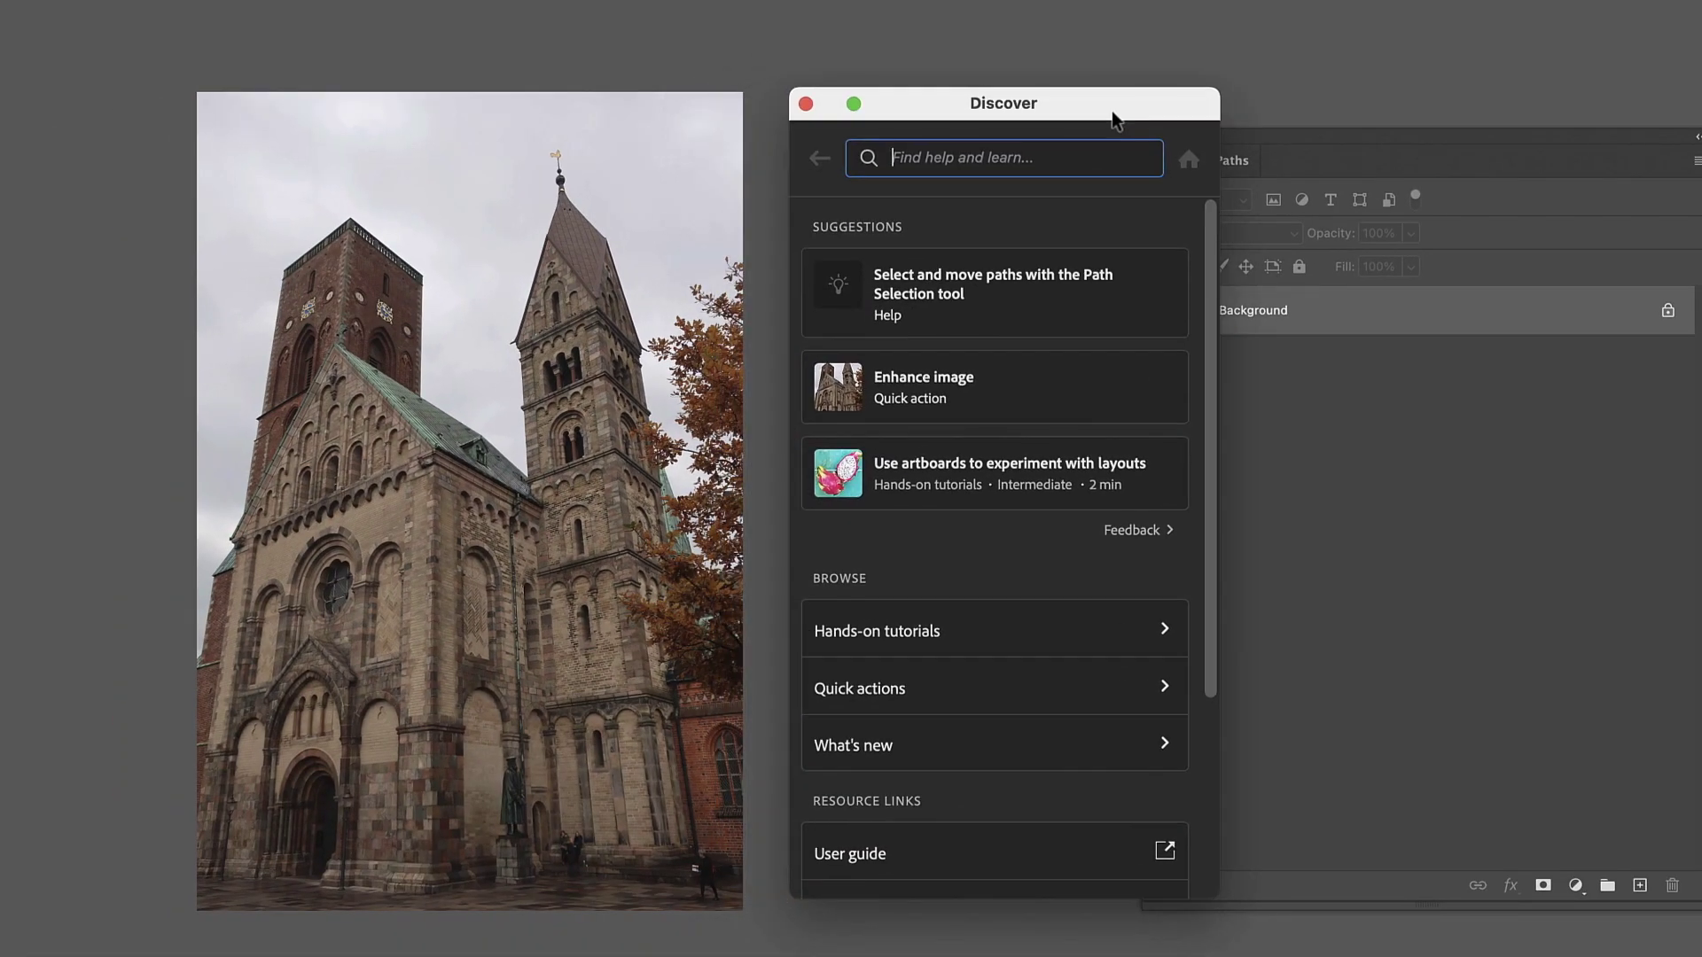
{"action": "left_click_drag", "start_coordinate": [1114, 120], "coordinate": [1083, 119]}
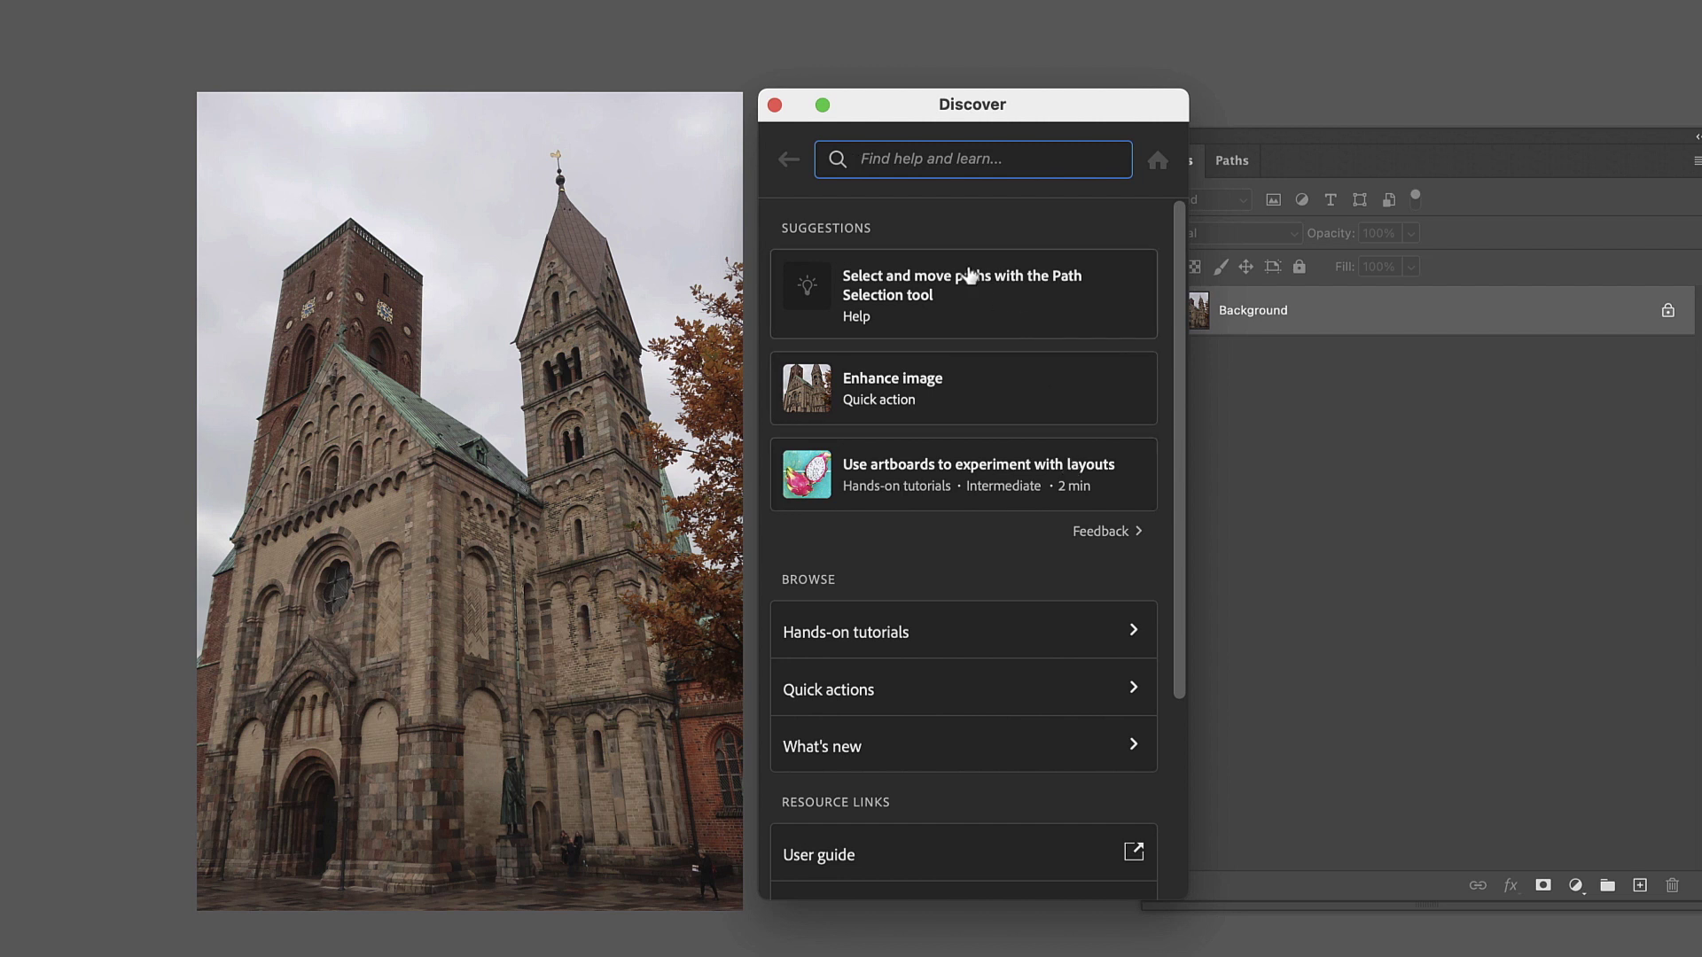
{"action": "left_click", "coordinate": [922, 396]}
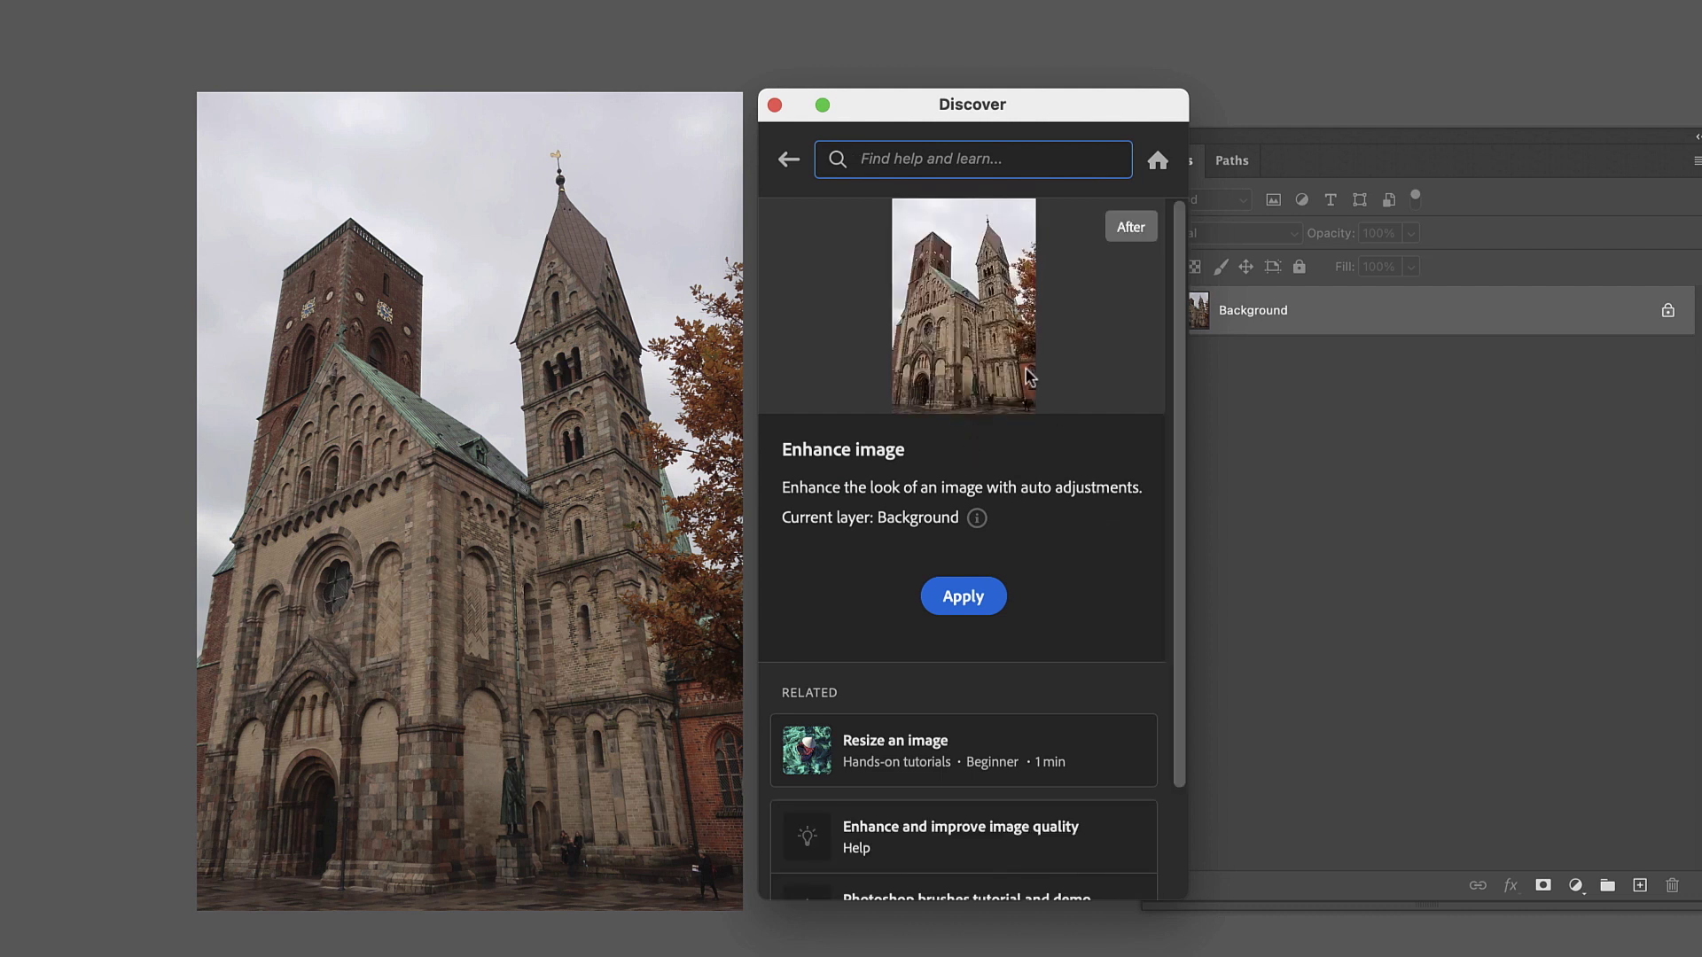
{"action": "left_click", "coordinate": [961, 597]}
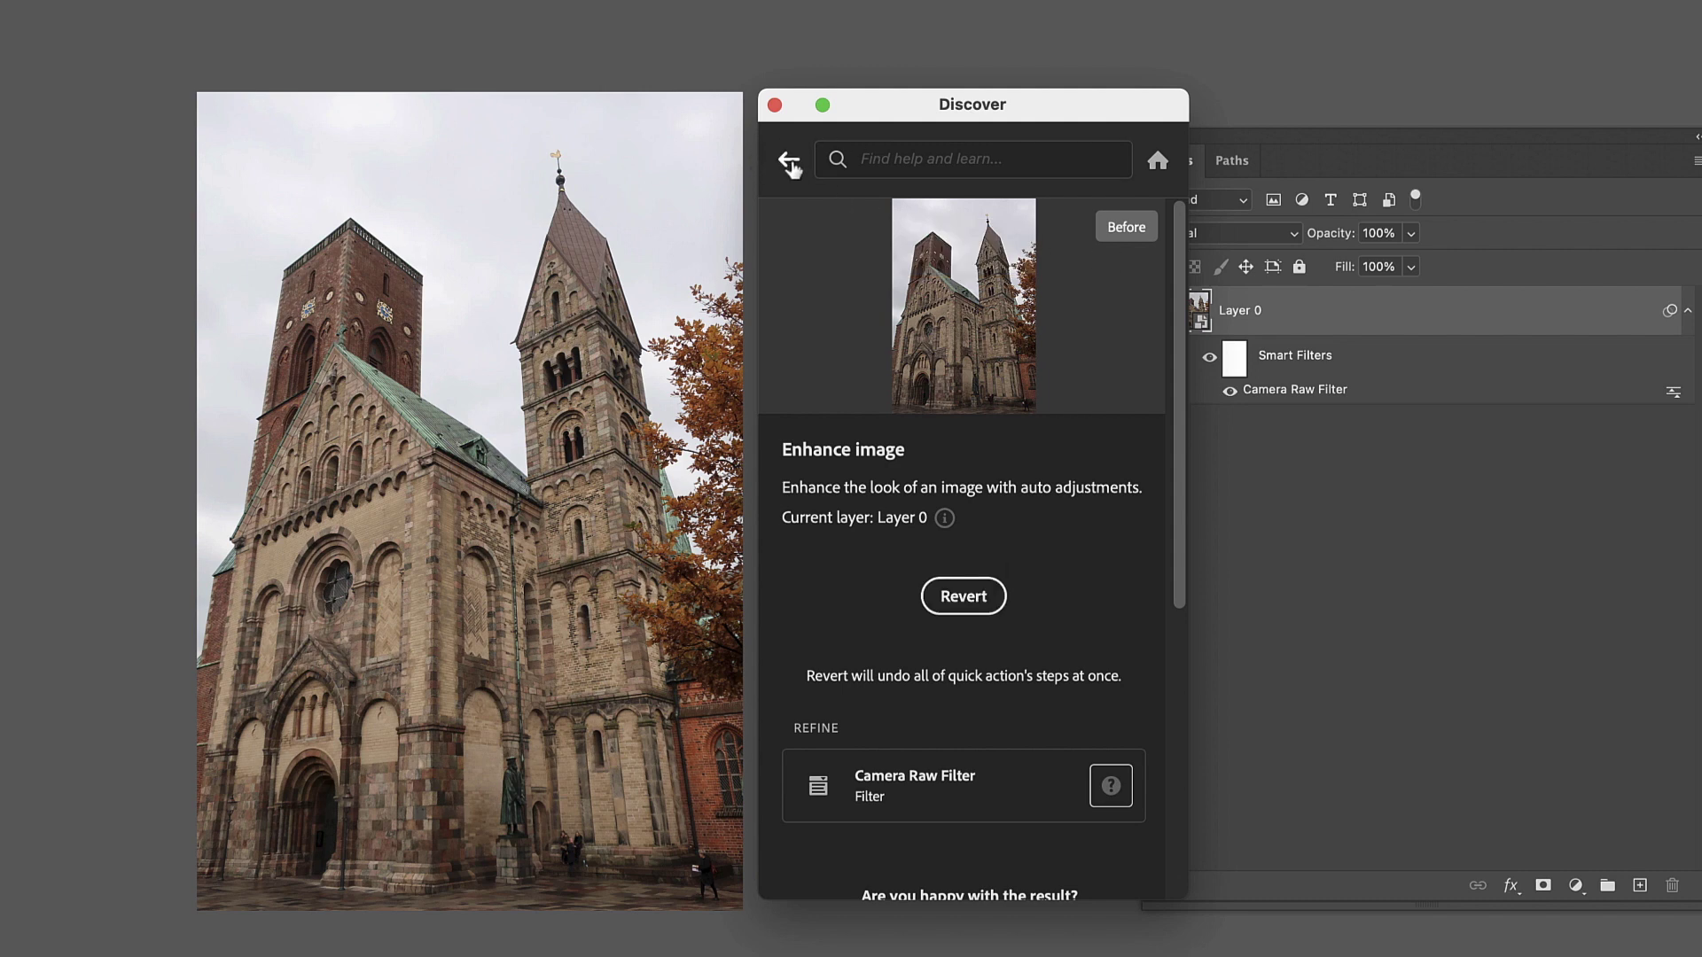
{"action": "left_click", "coordinate": [792, 166]}
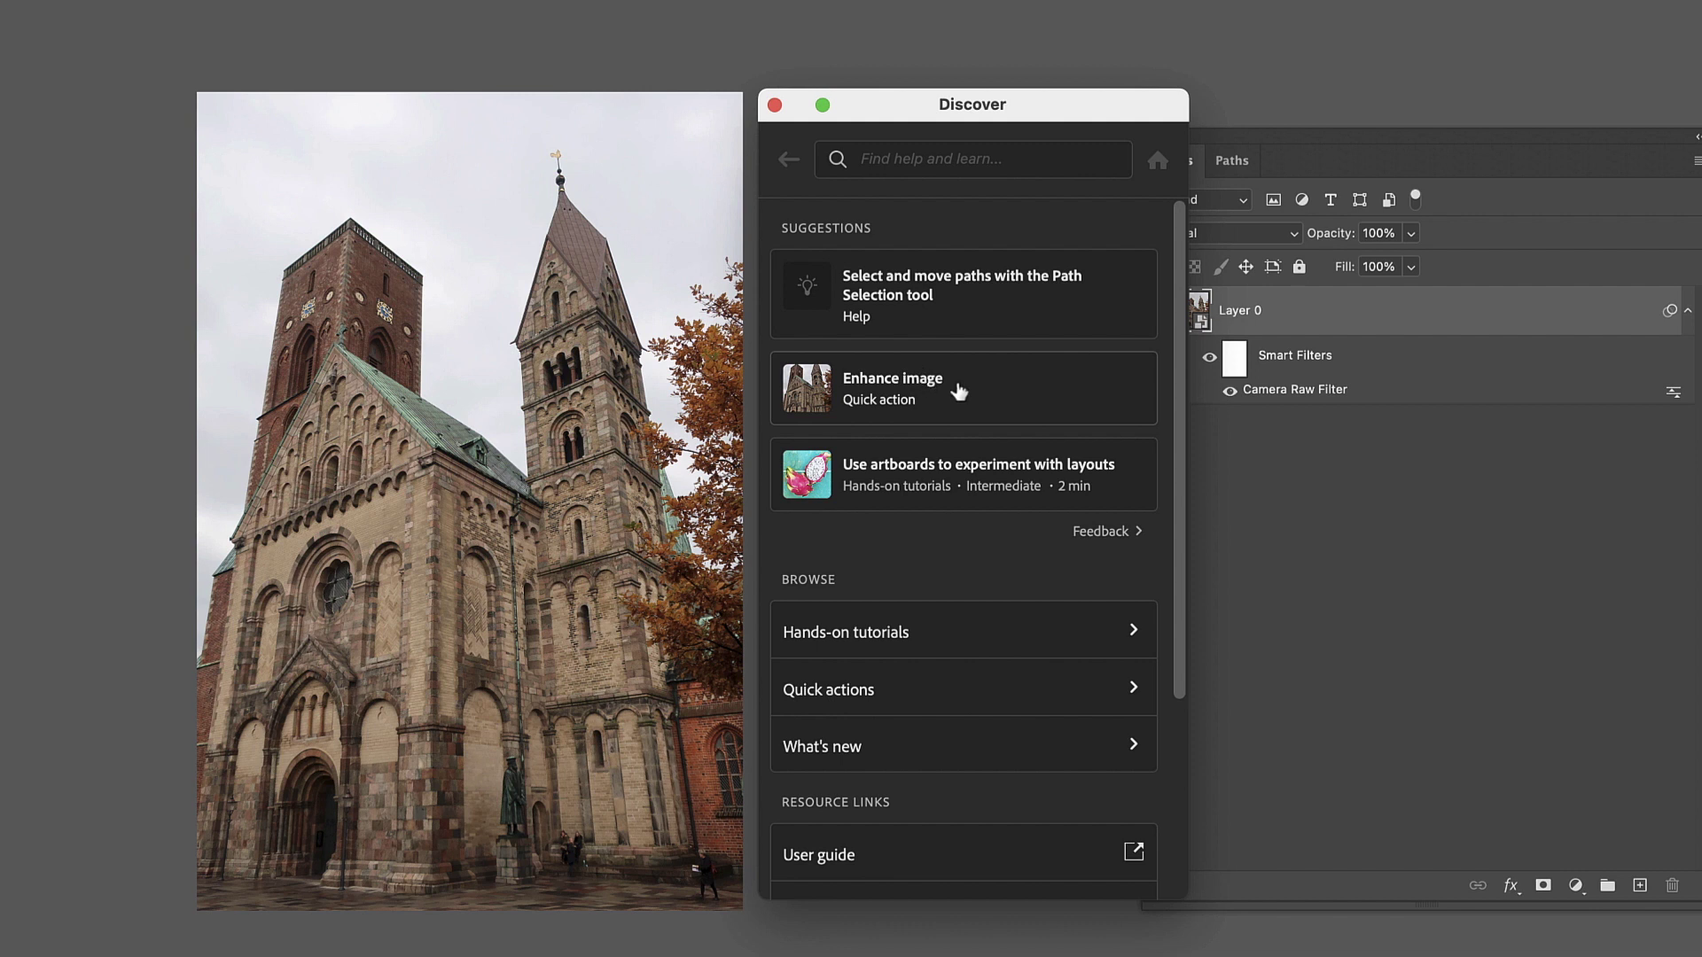
Browse Hands-on tutorials and list all Photo Editing tutorials, such as Adjust Photo Lighting and Enhance Color.
{"action": "scroll", "coordinate": [960, 391], "scroll_direction": "down", "scroll_amount": 5}
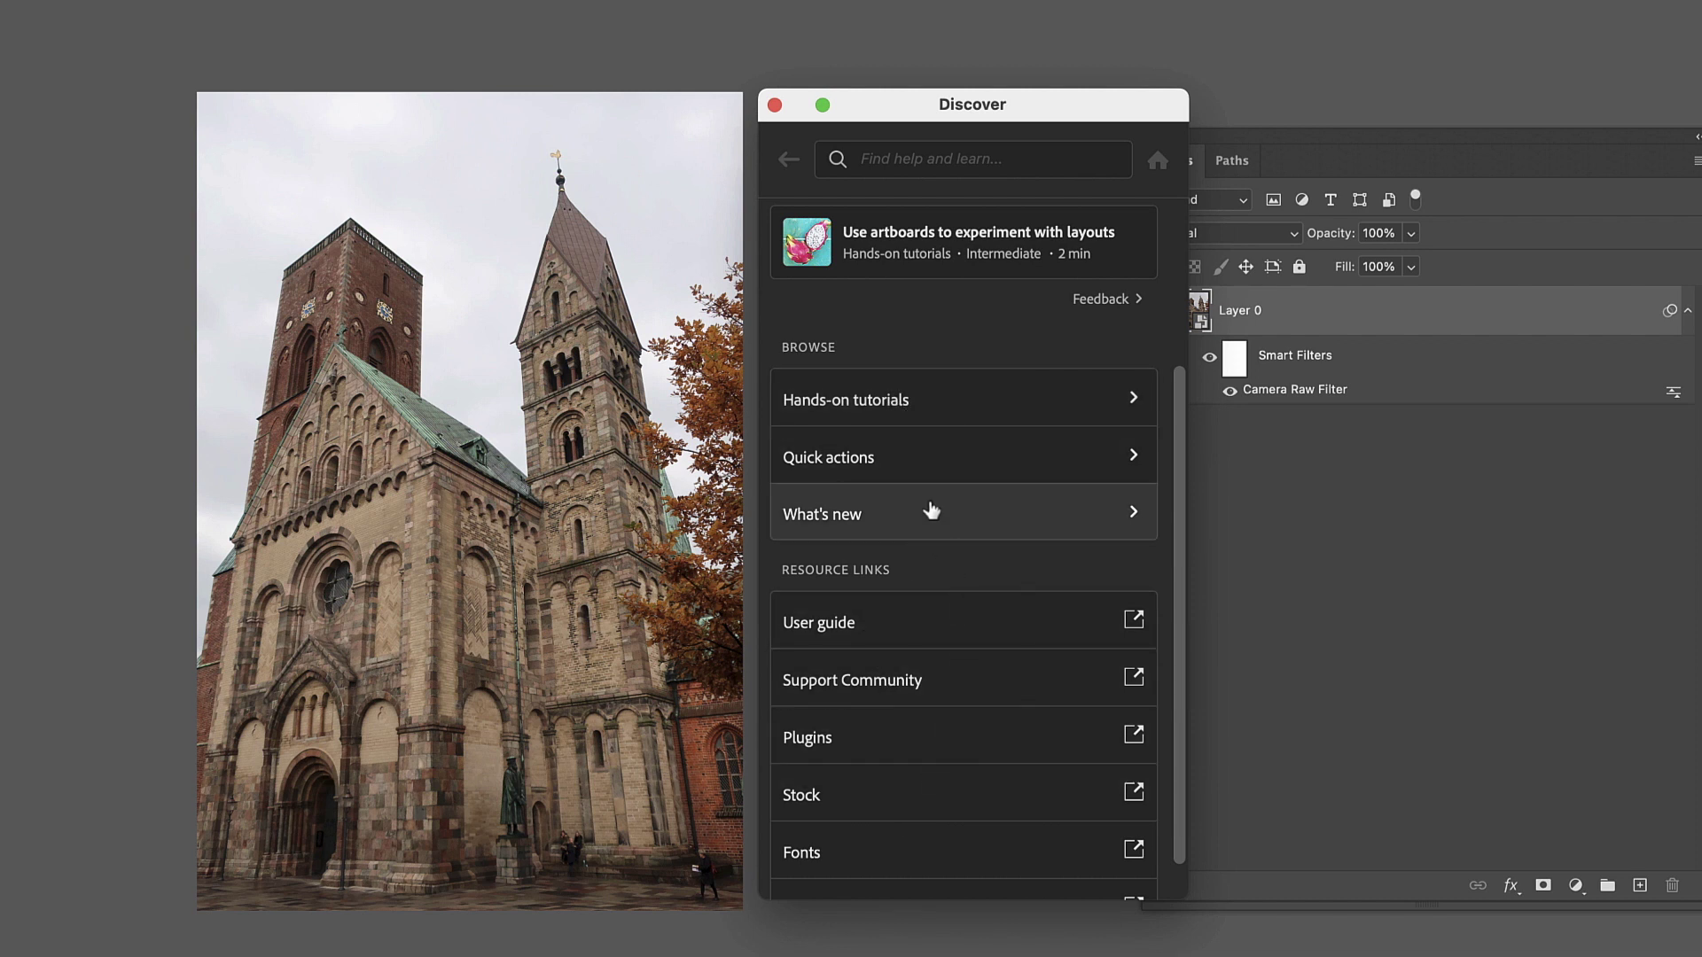
{"action": "left_click", "coordinate": [942, 412]}
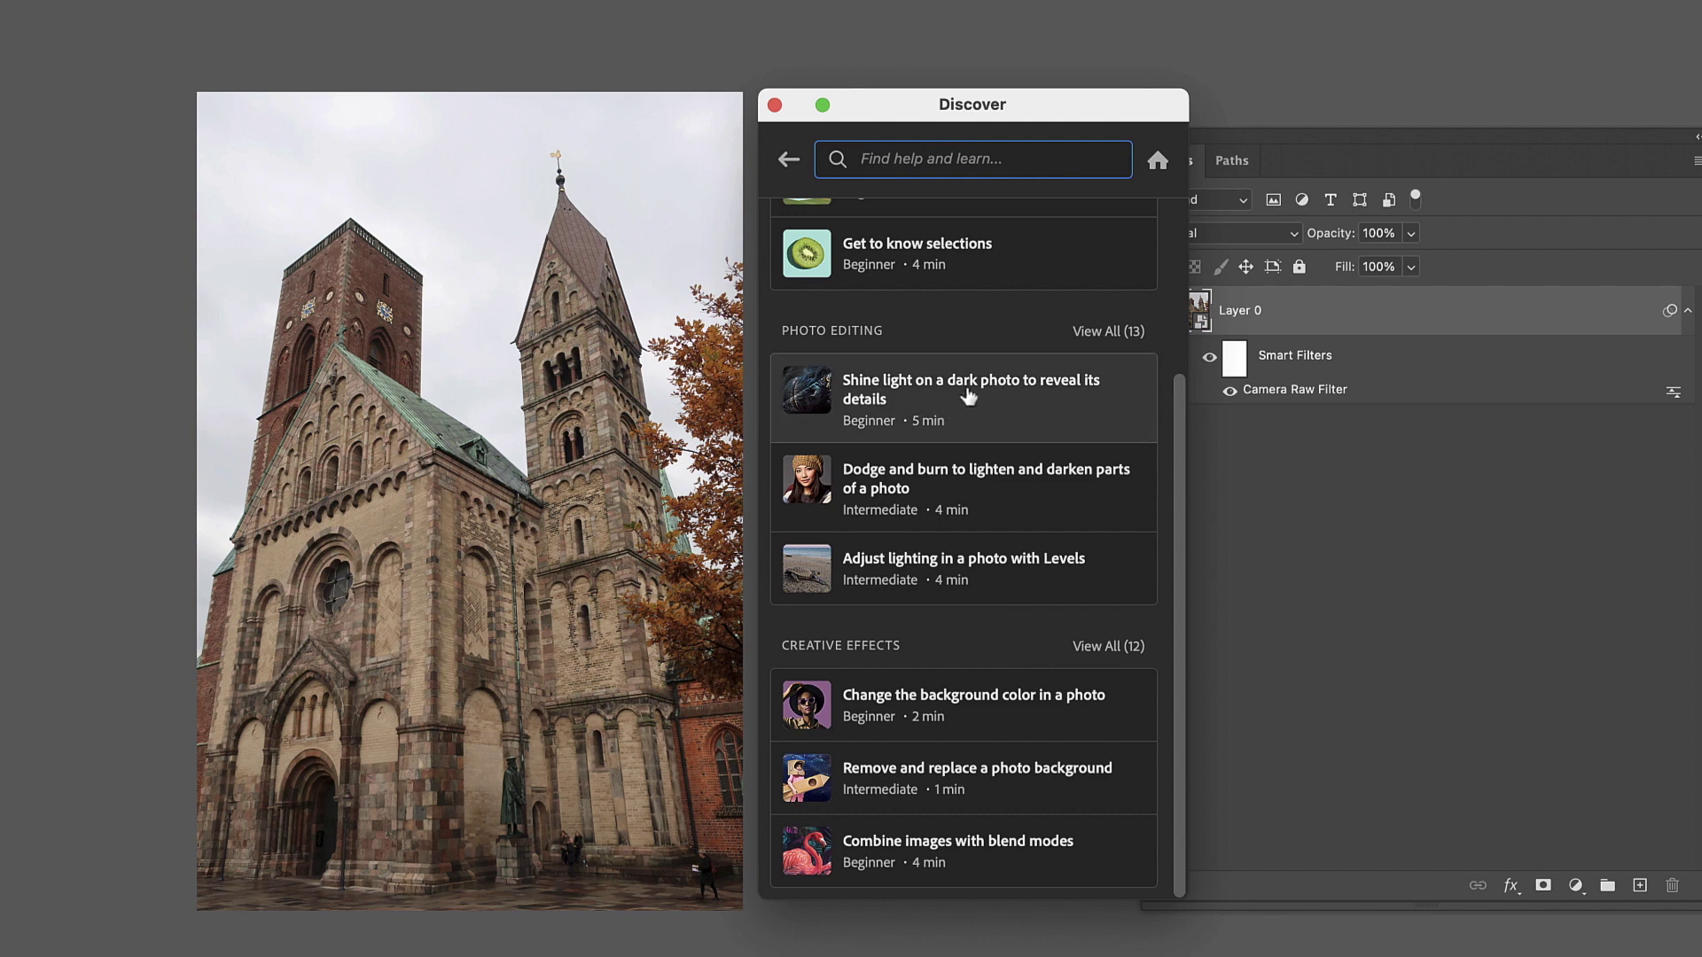
{"action": "scroll", "coordinate": [989, 454], "scroll_direction": "up", "scroll_amount": 5}
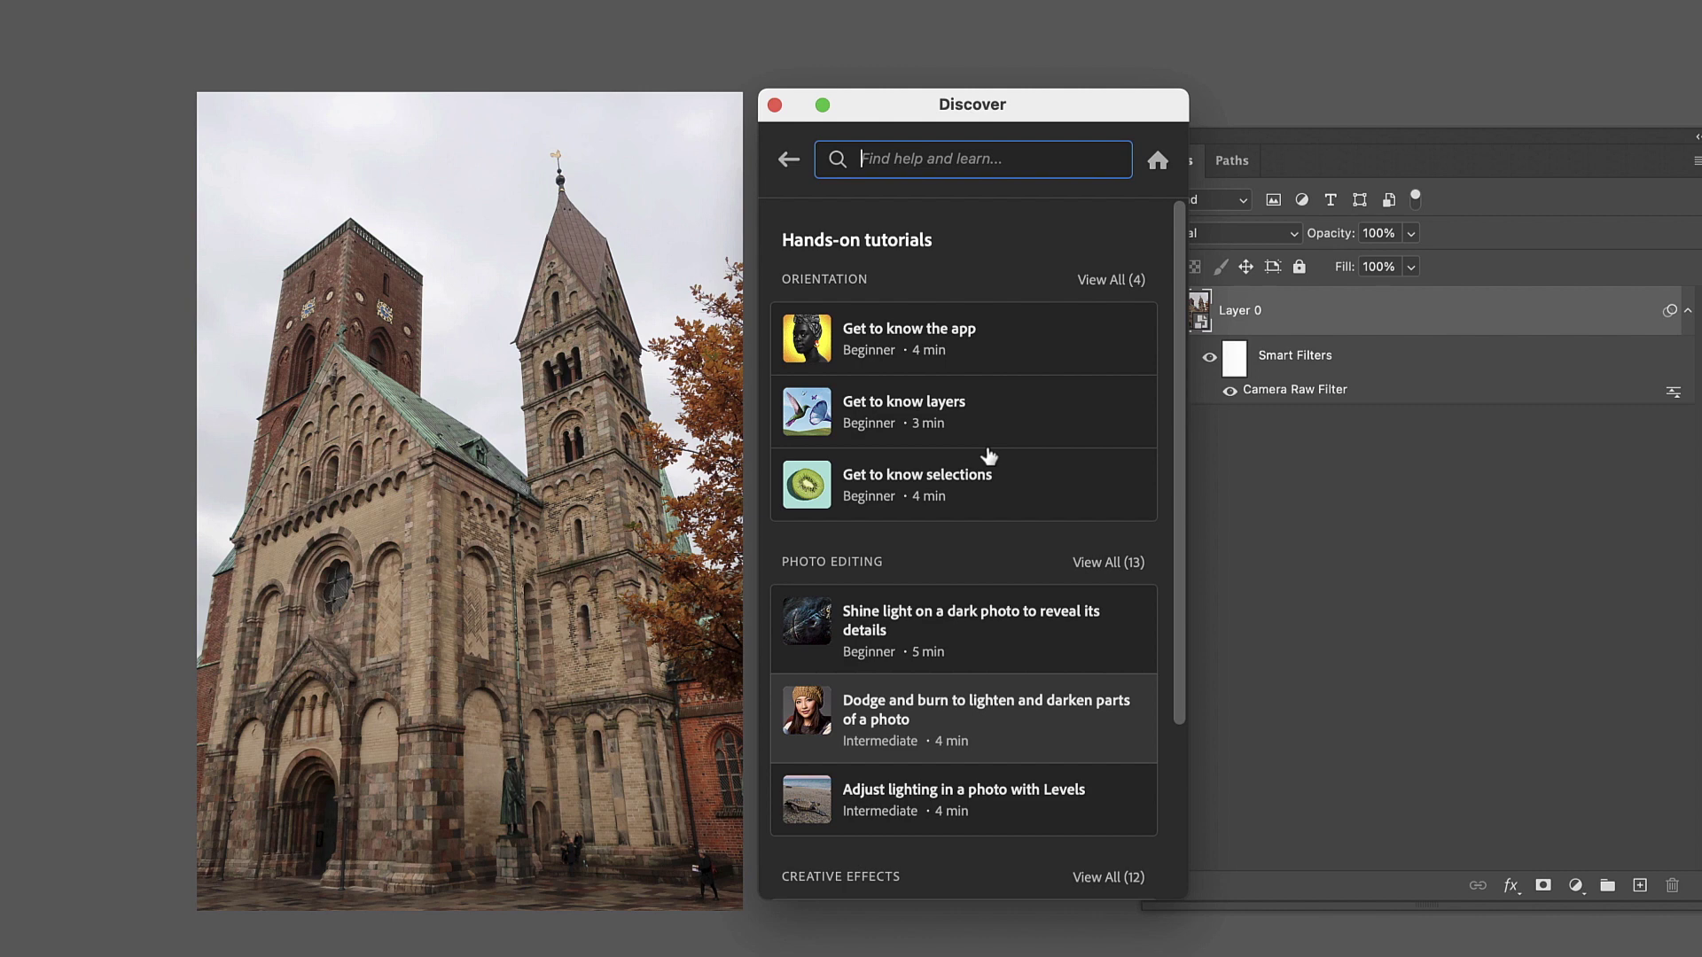
{"action": "scroll", "coordinate": [988, 454], "scroll_direction": "down", "scroll_amount": 3}
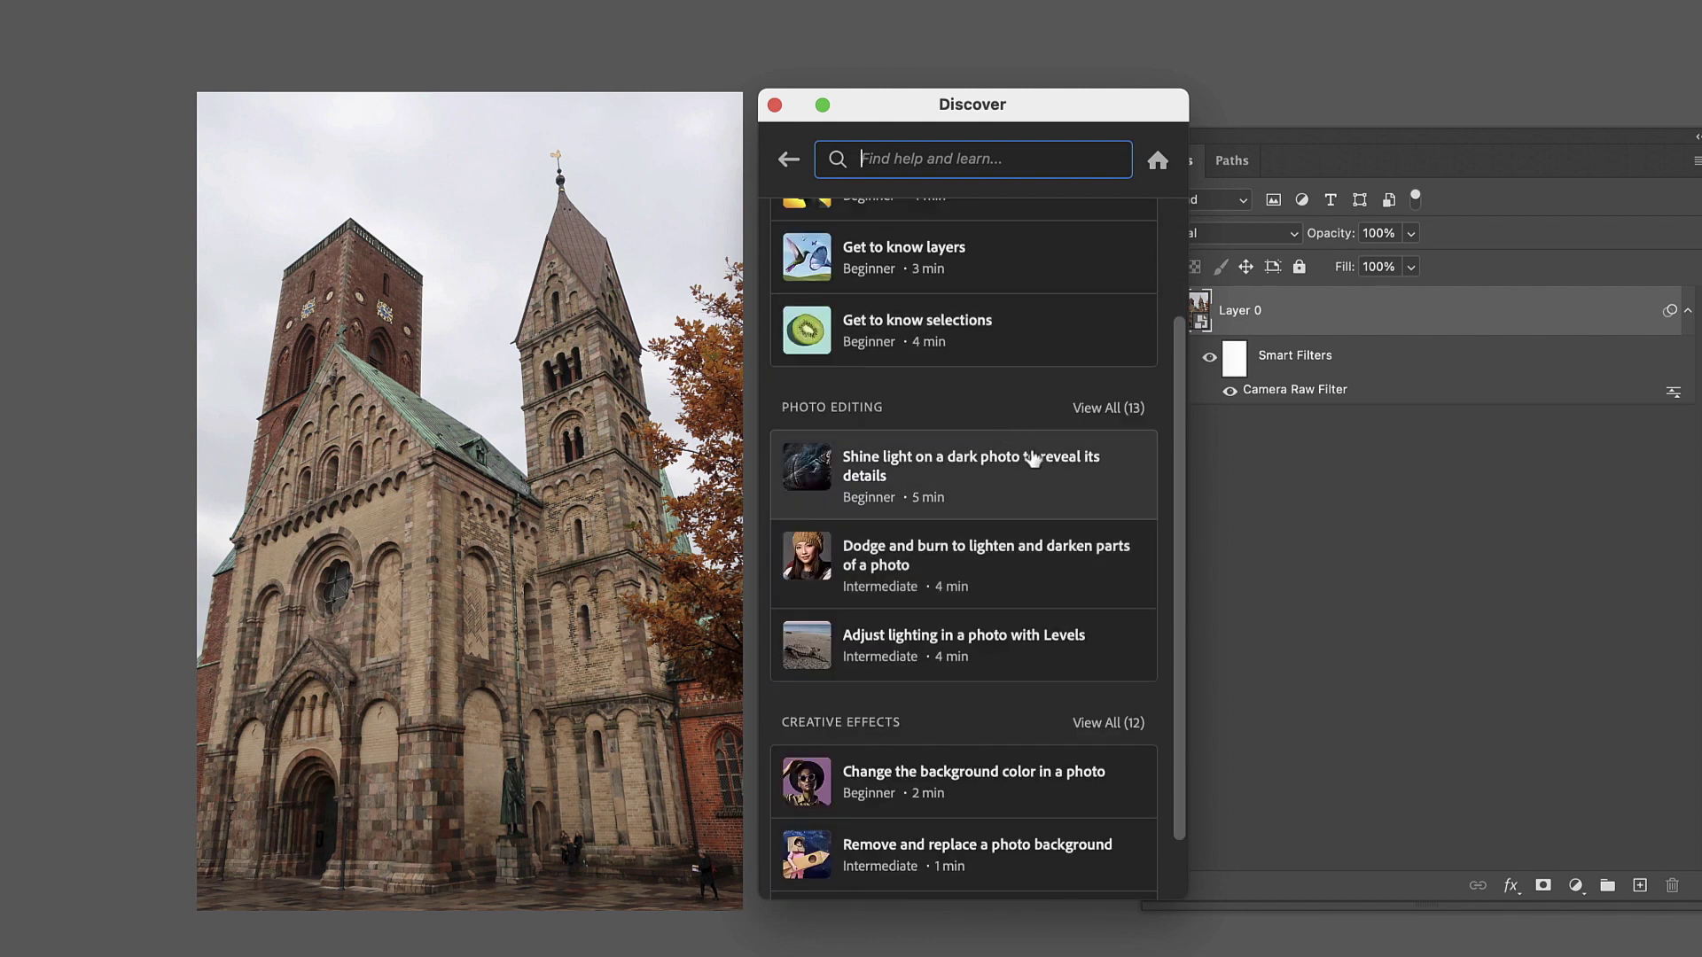
{"action": "scroll", "coordinate": [1033, 459], "scroll_direction": "down", "scroll_amount": 2}
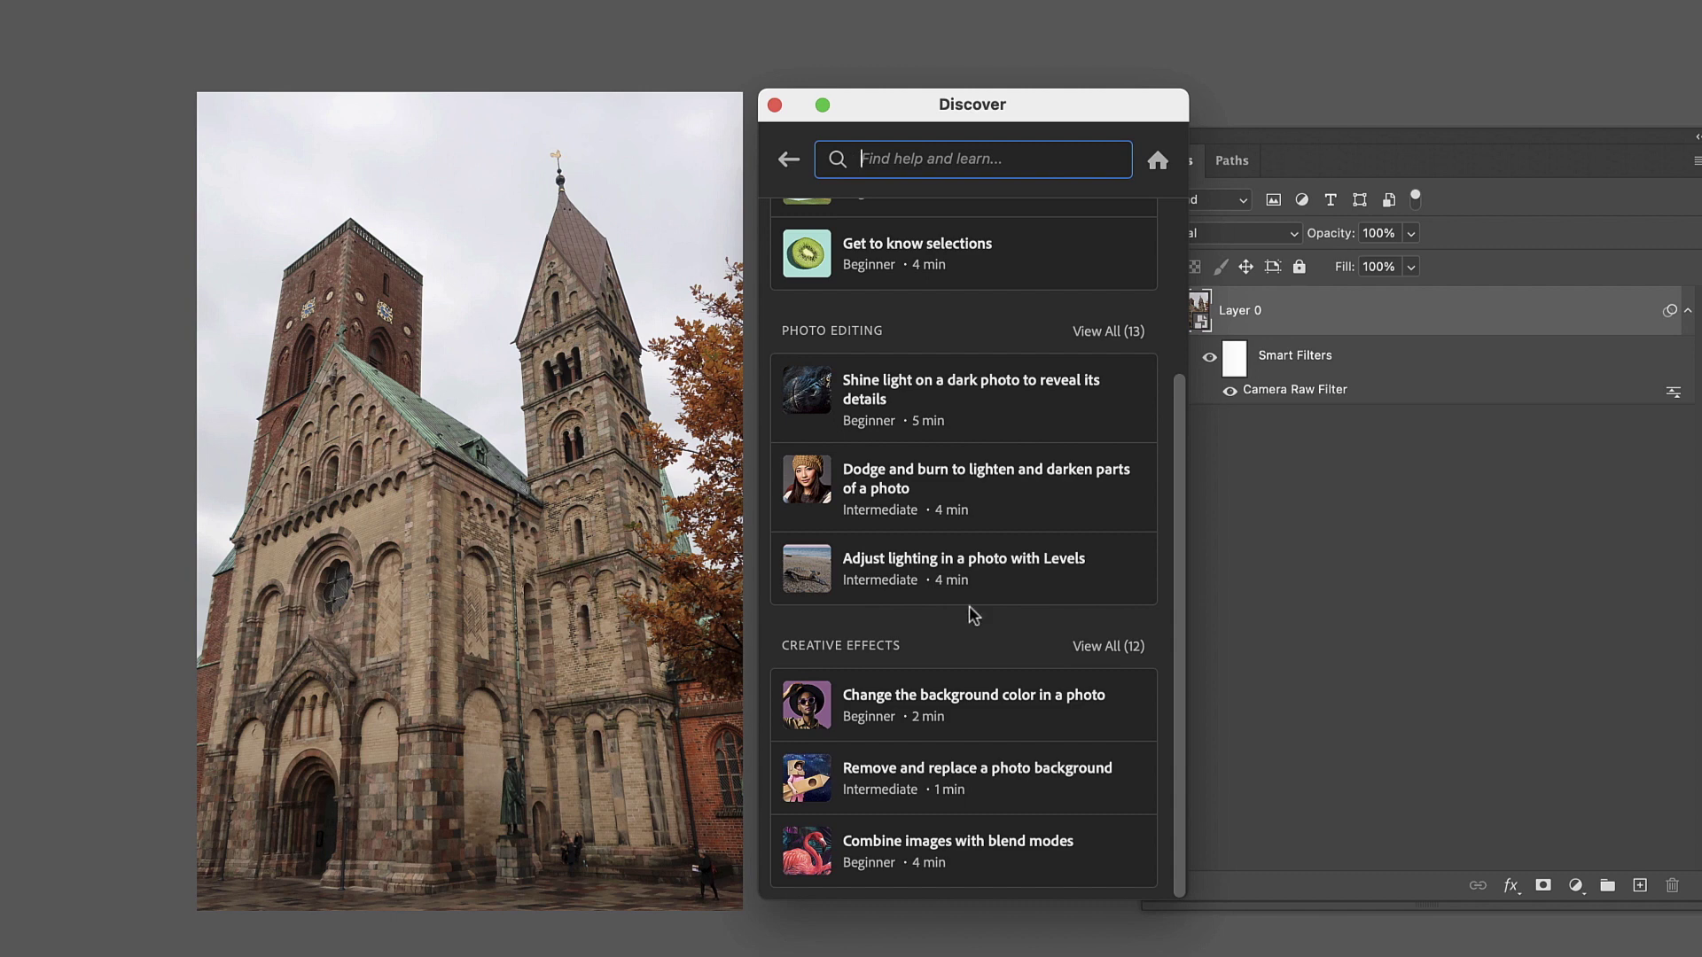
{"action": "scroll", "coordinate": [970, 604], "scroll_direction": "up", "scroll_amount": 3}
{"action": "scroll", "coordinate": [970, 605], "scroll_direction": "down", "scroll_amount": 3}
{"action": "scroll", "coordinate": [1106, 342], "scroll_direction": "down", "scroll_amount": 4}
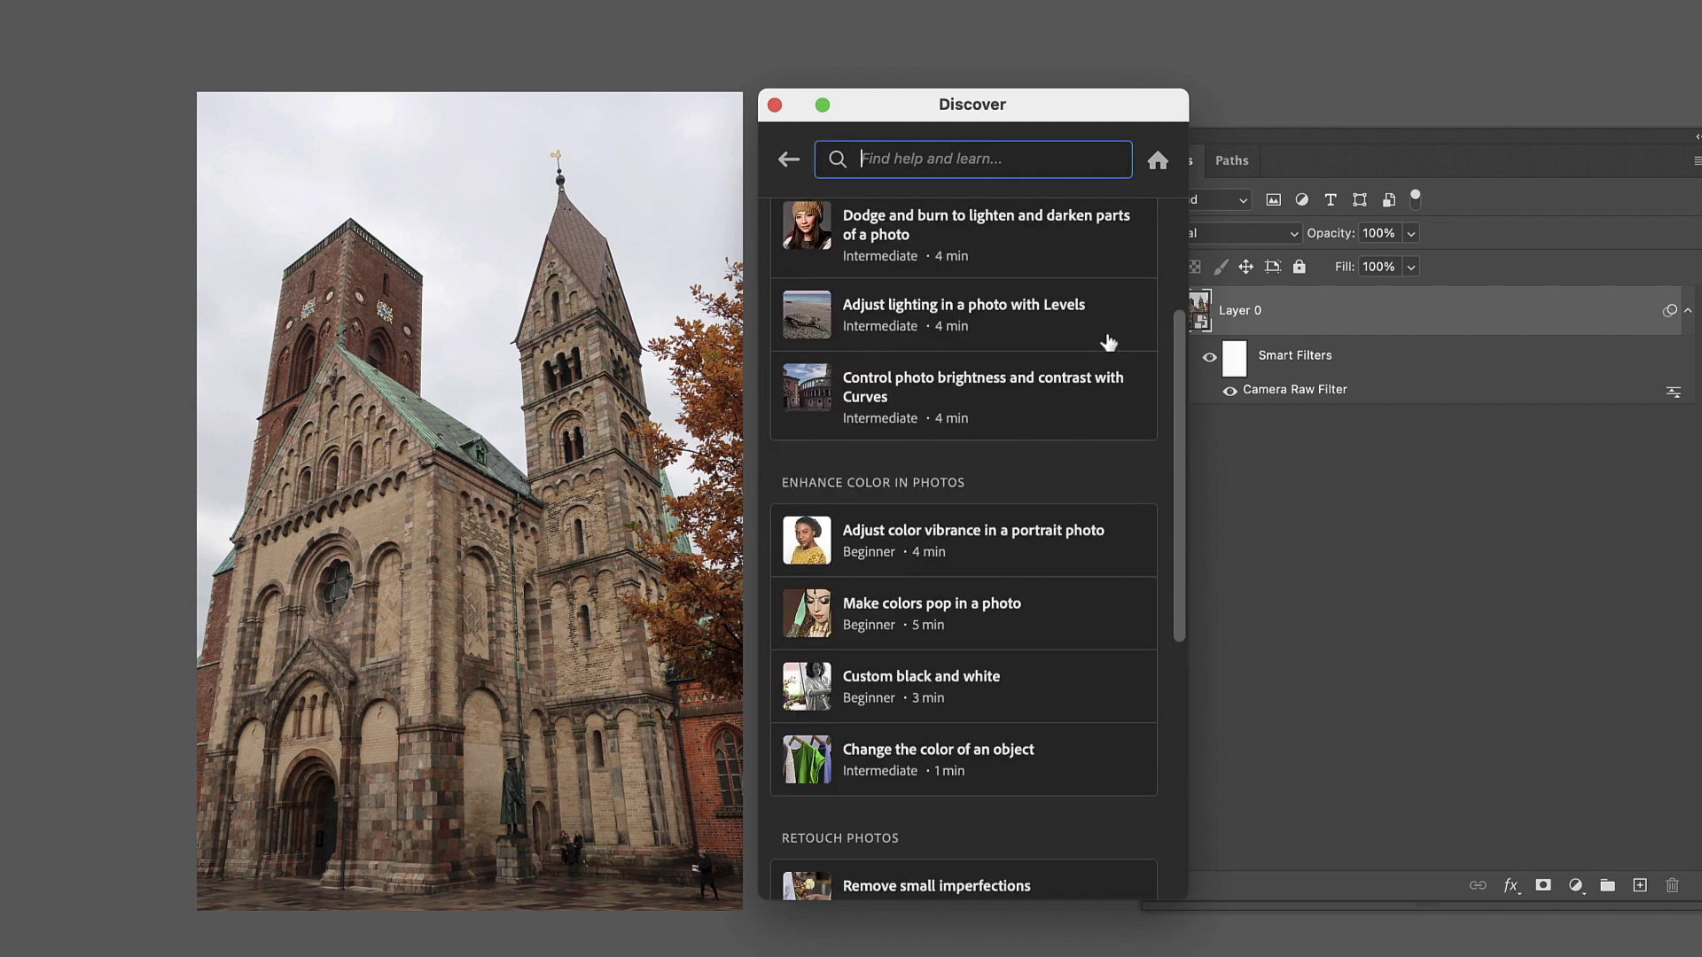
{"action": "scroll", "coordinate": [987, 388], "scroll_direction": "up", "scroll_amount": 3}
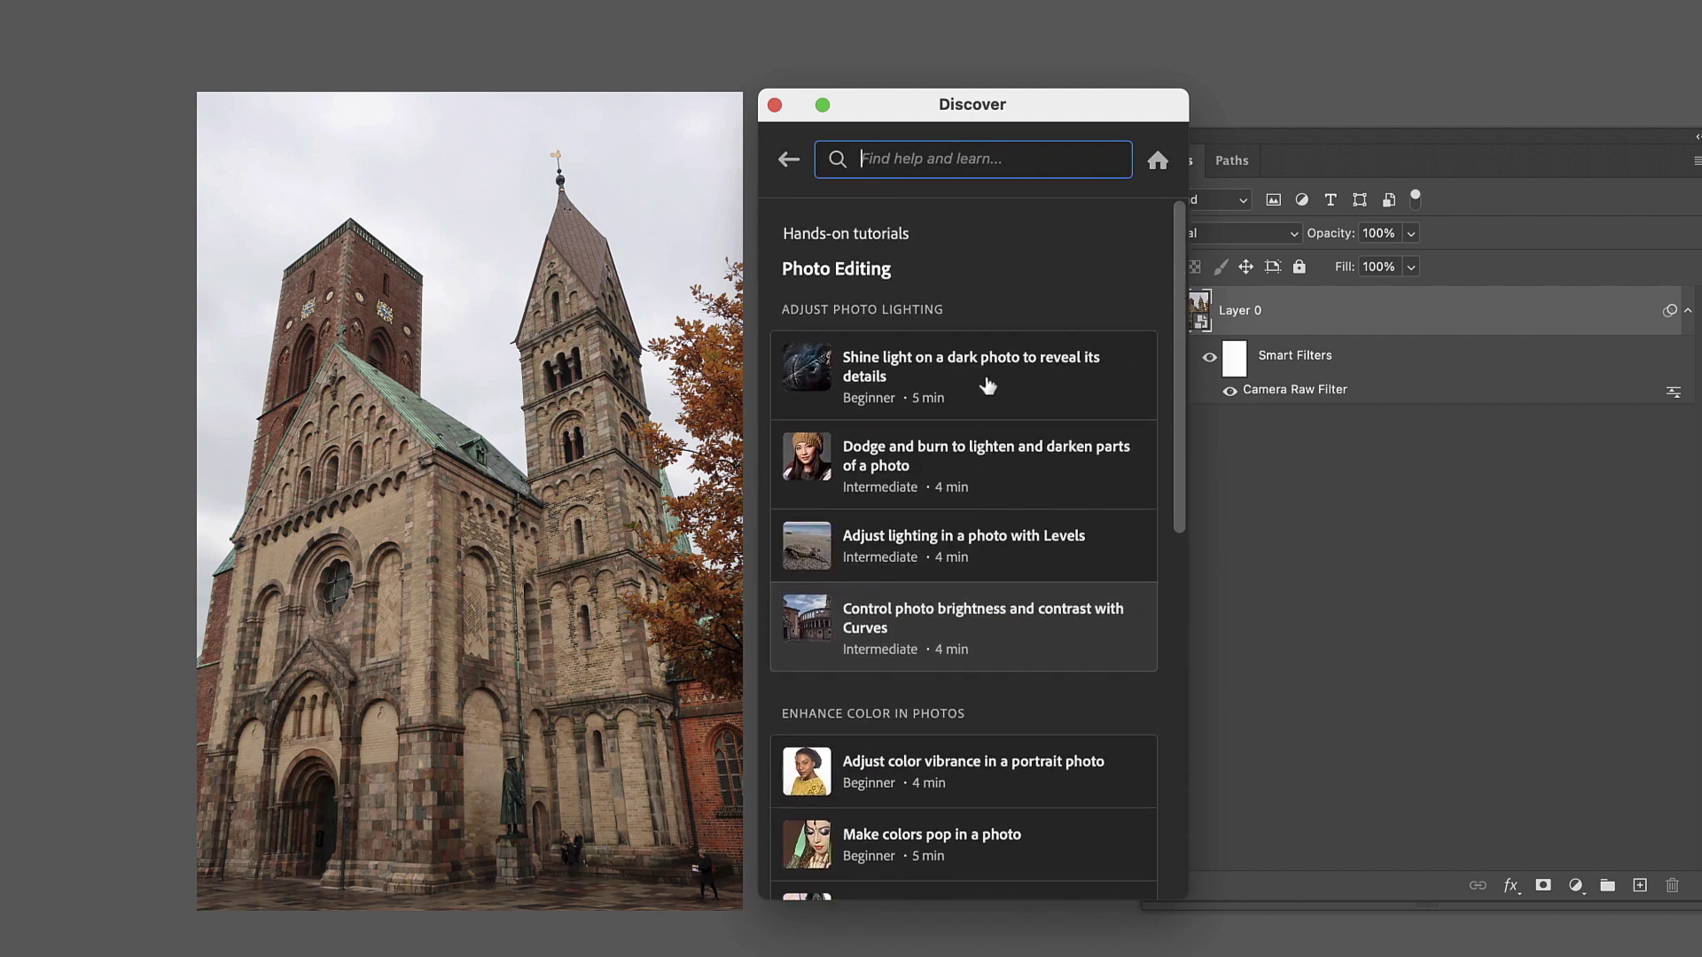
{"action": "scroll", "coordinate": [987, 386], "scroll_direction": "down", "scroll_amount": 5}
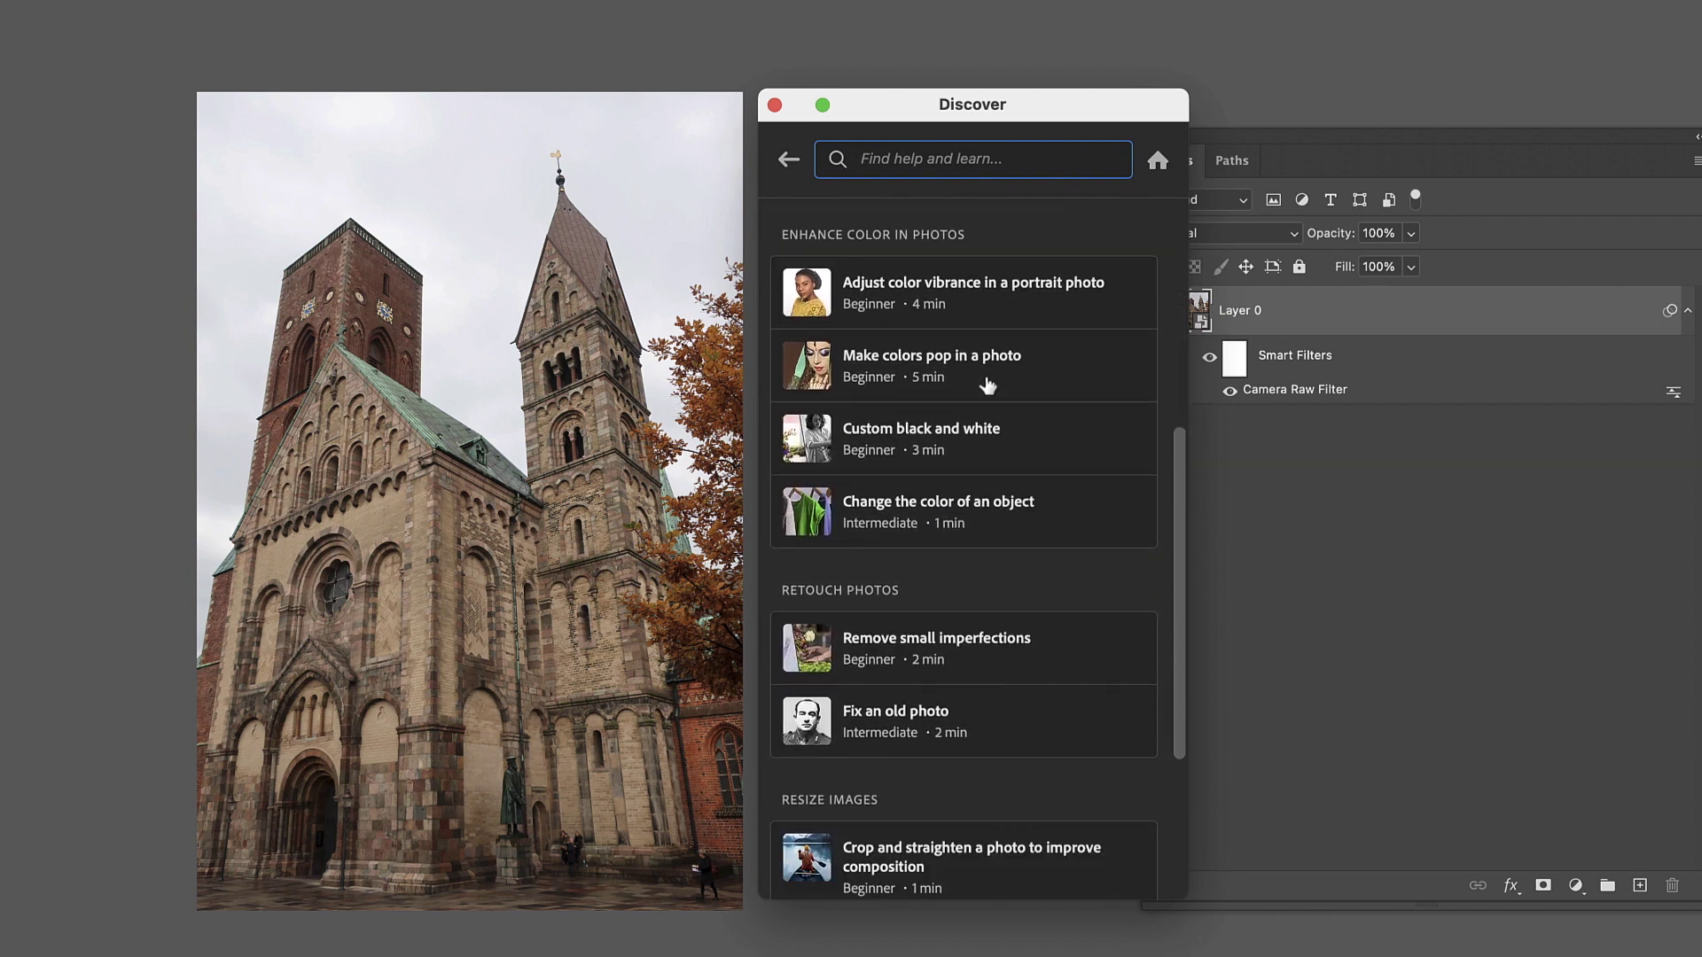
{"action": "scroll", "coordinate": [988, 385], "scroll_direction": "up", "scroll_amount": 5}
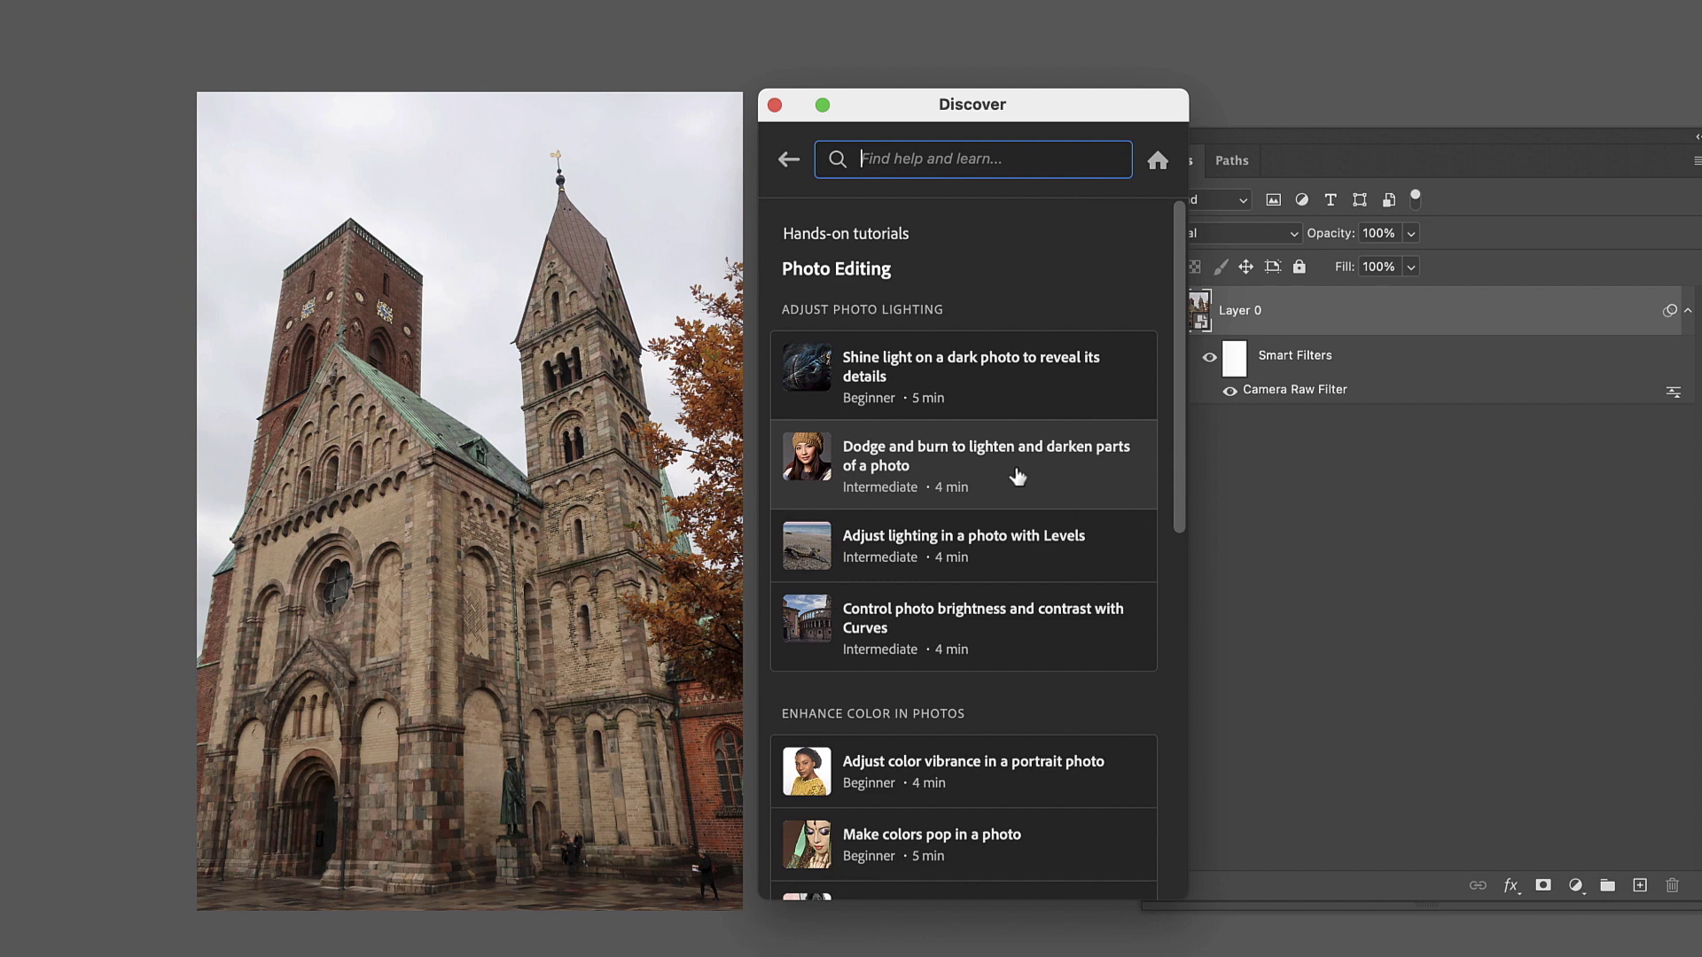
Start the Dodge and burn tutorial and arrange the Discover and Layers panels beside the portrait.
{"action": "left_click", "coordinate": [1018, 477]}
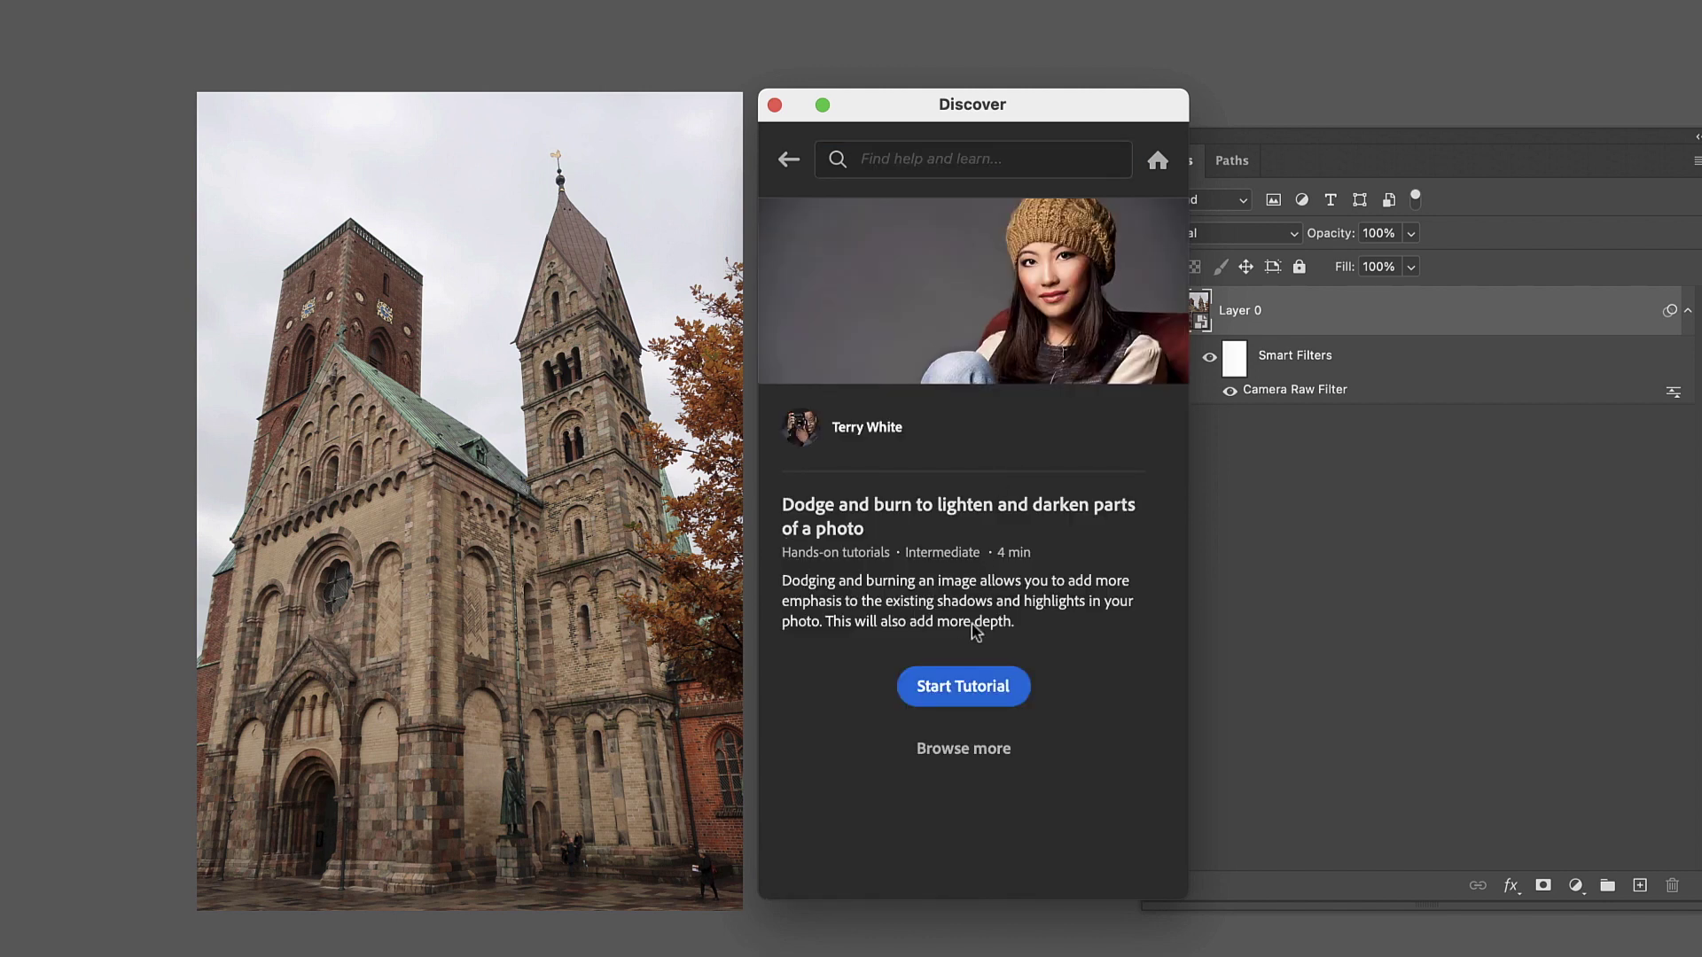
{"action": "left_click", "coordinate": [981, 703]}
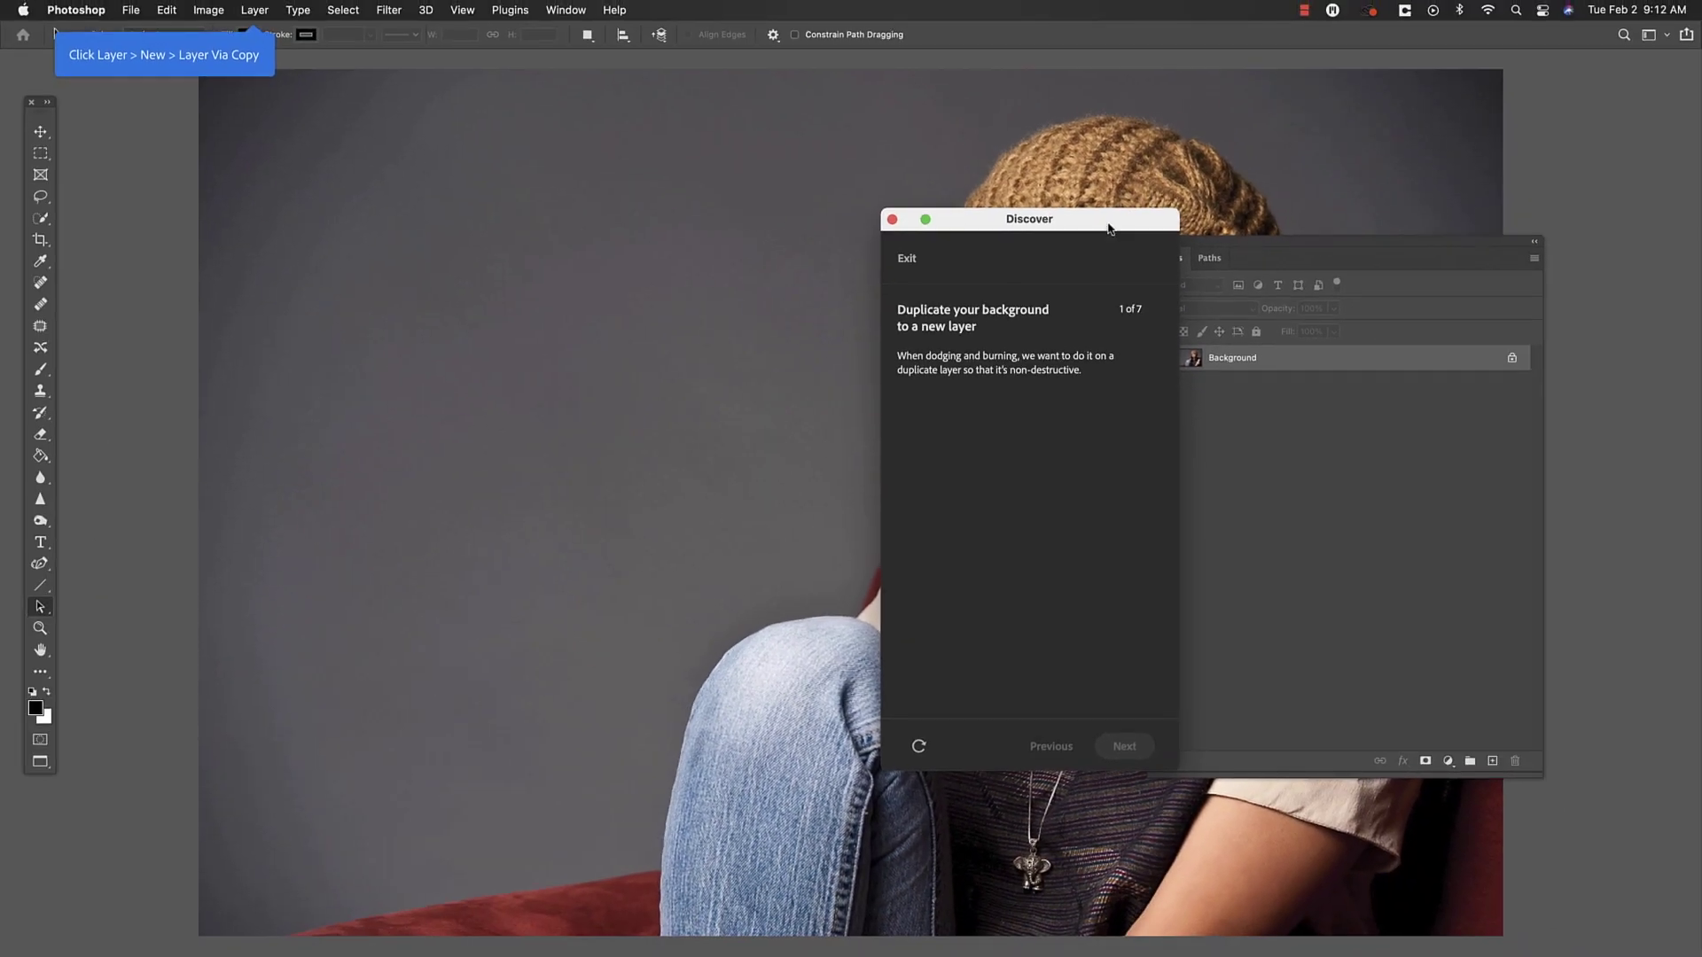
{"action": "left_click_drag", "start_coordinate": [1117, 105], "coordinate": [449, 111]}
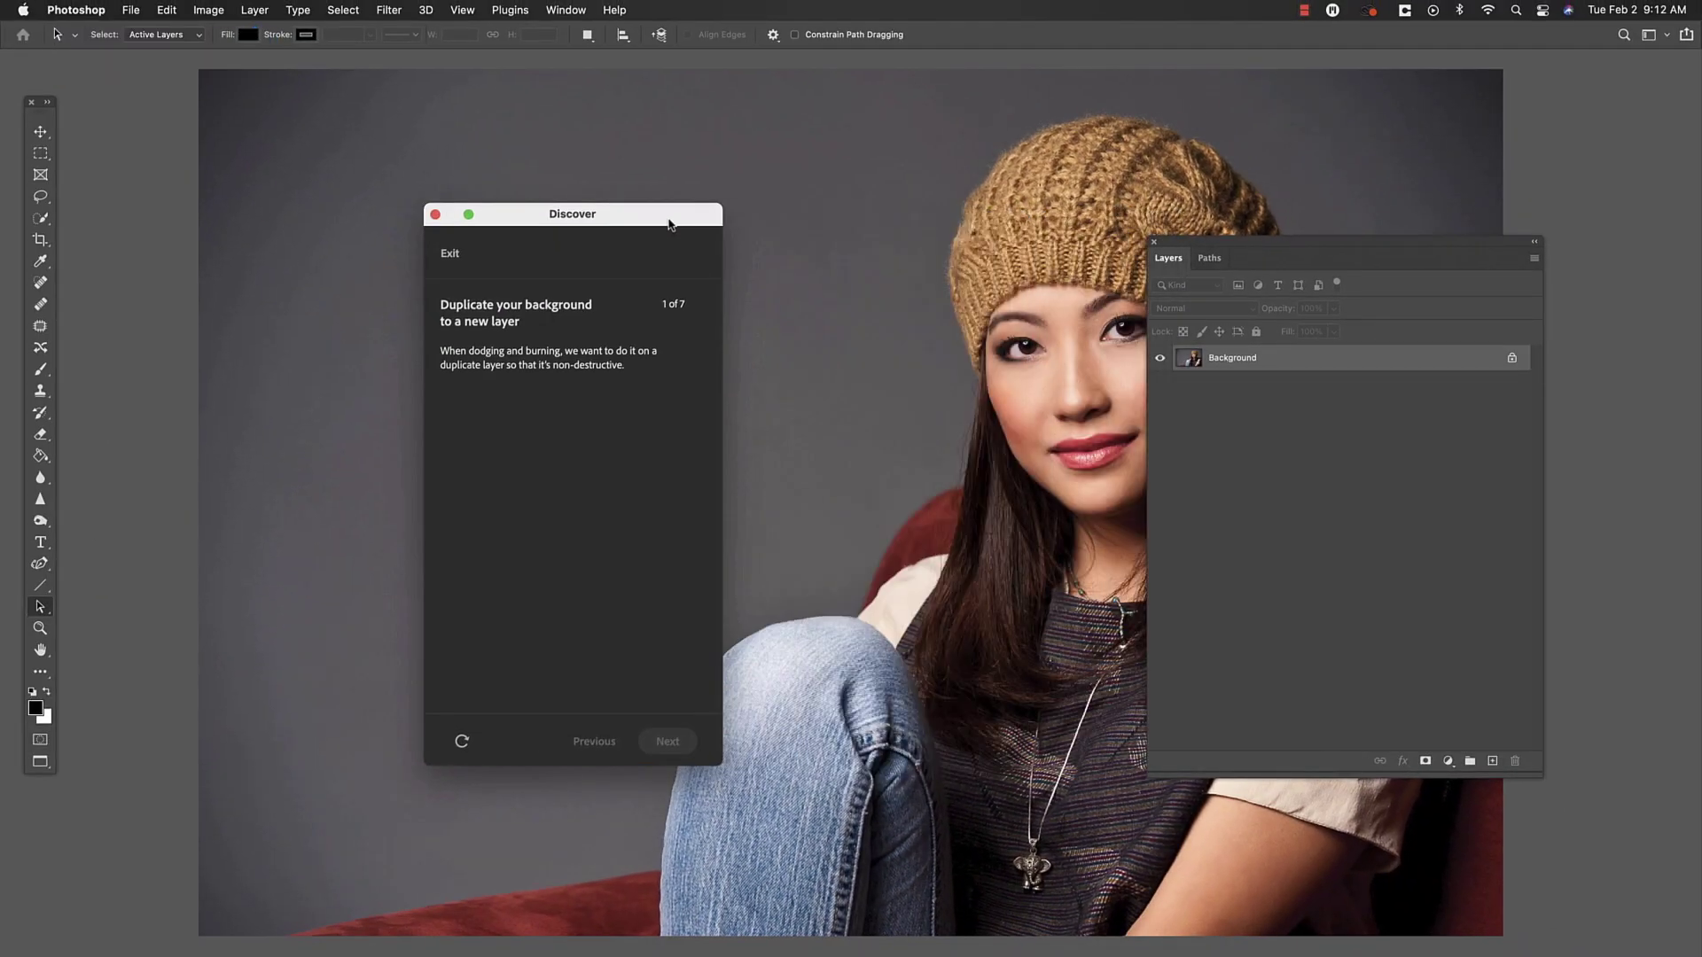
{"action": "left_click_drag", "start_coordinate": [669, 224], "coordinate": [598, 223]}
{"action": "left_click_drag", "start_coordinate": [1223, 240], "coordinate": [1311, 235]}
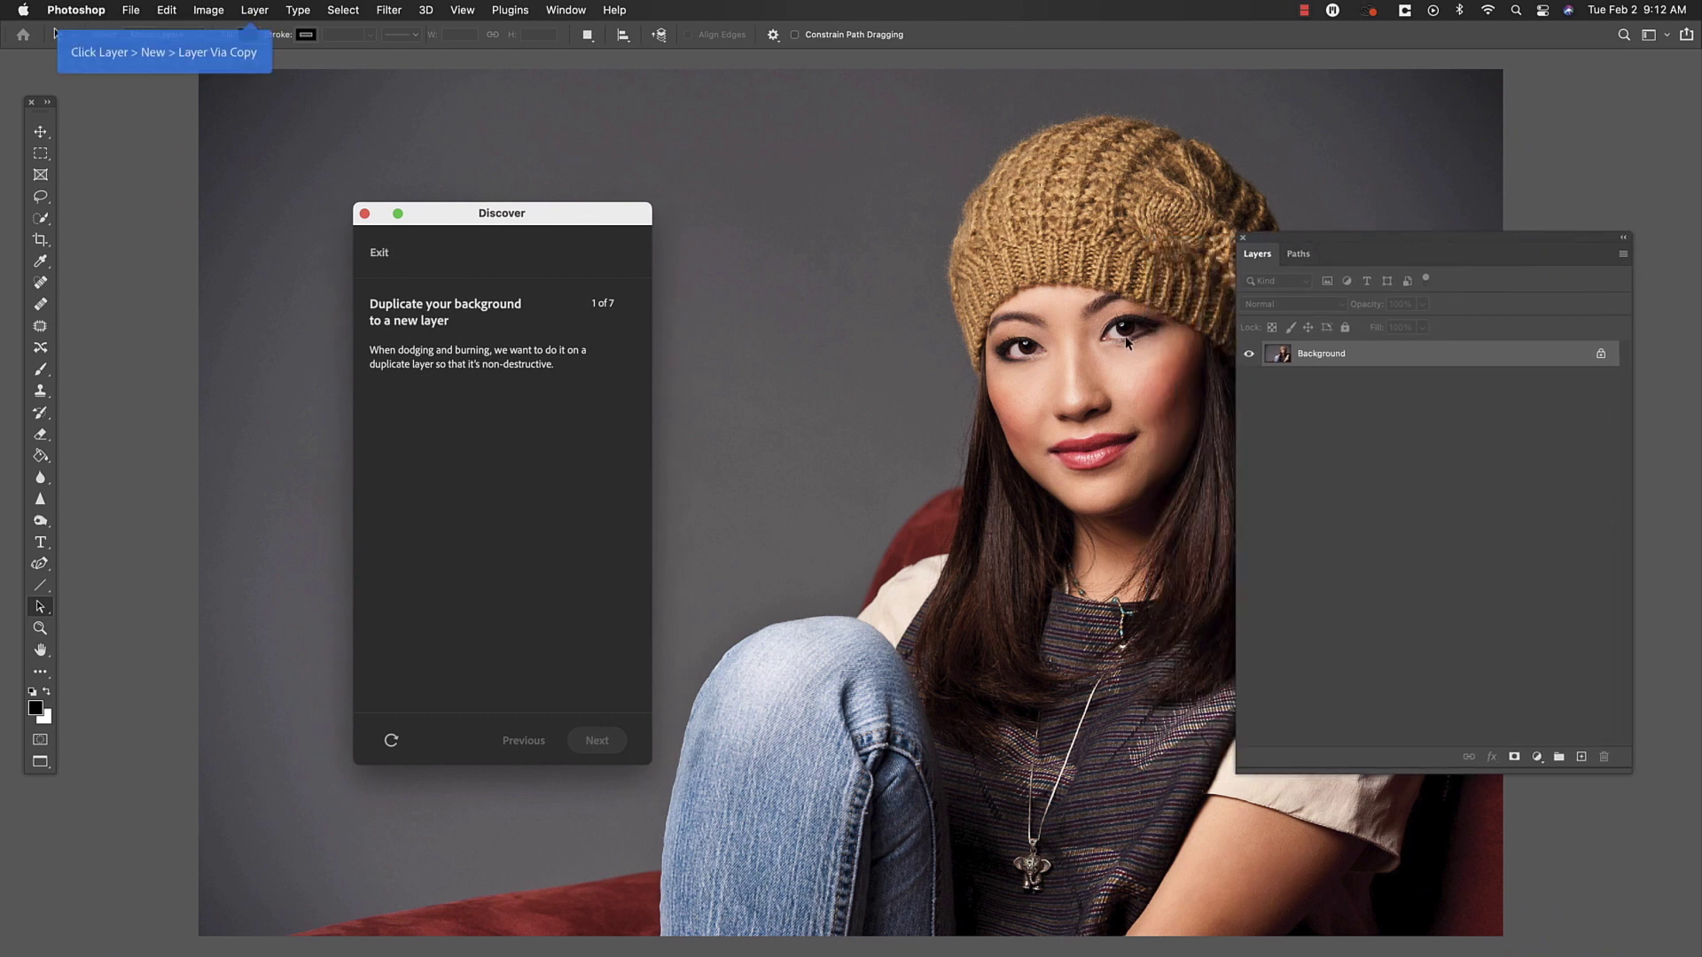
{"action": "left_click_drag", "start_coordinate": [541, 253], "coordinate": [699, 259]}
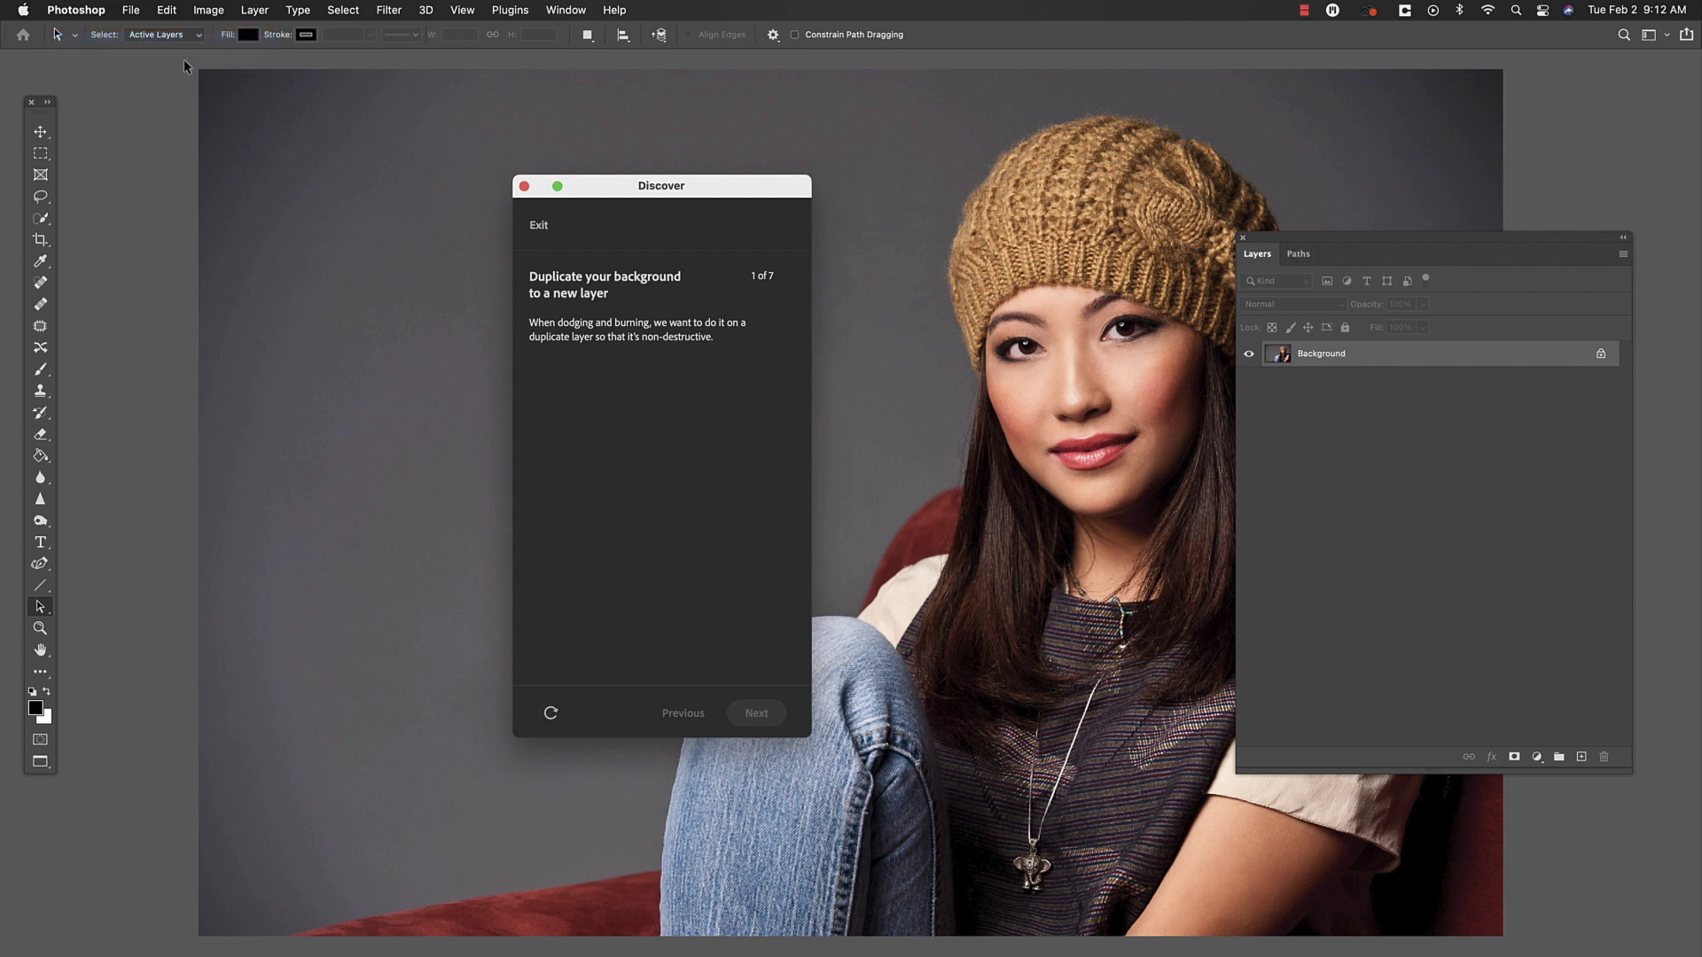
Duplicate the portrait's Background onto Layer 1 with Layer > New > Layer Via Copy.
{"action": "left_click", "coordinate": [255, 10]}
{"action": "mouse_move", "coordinate": [275, 33]}
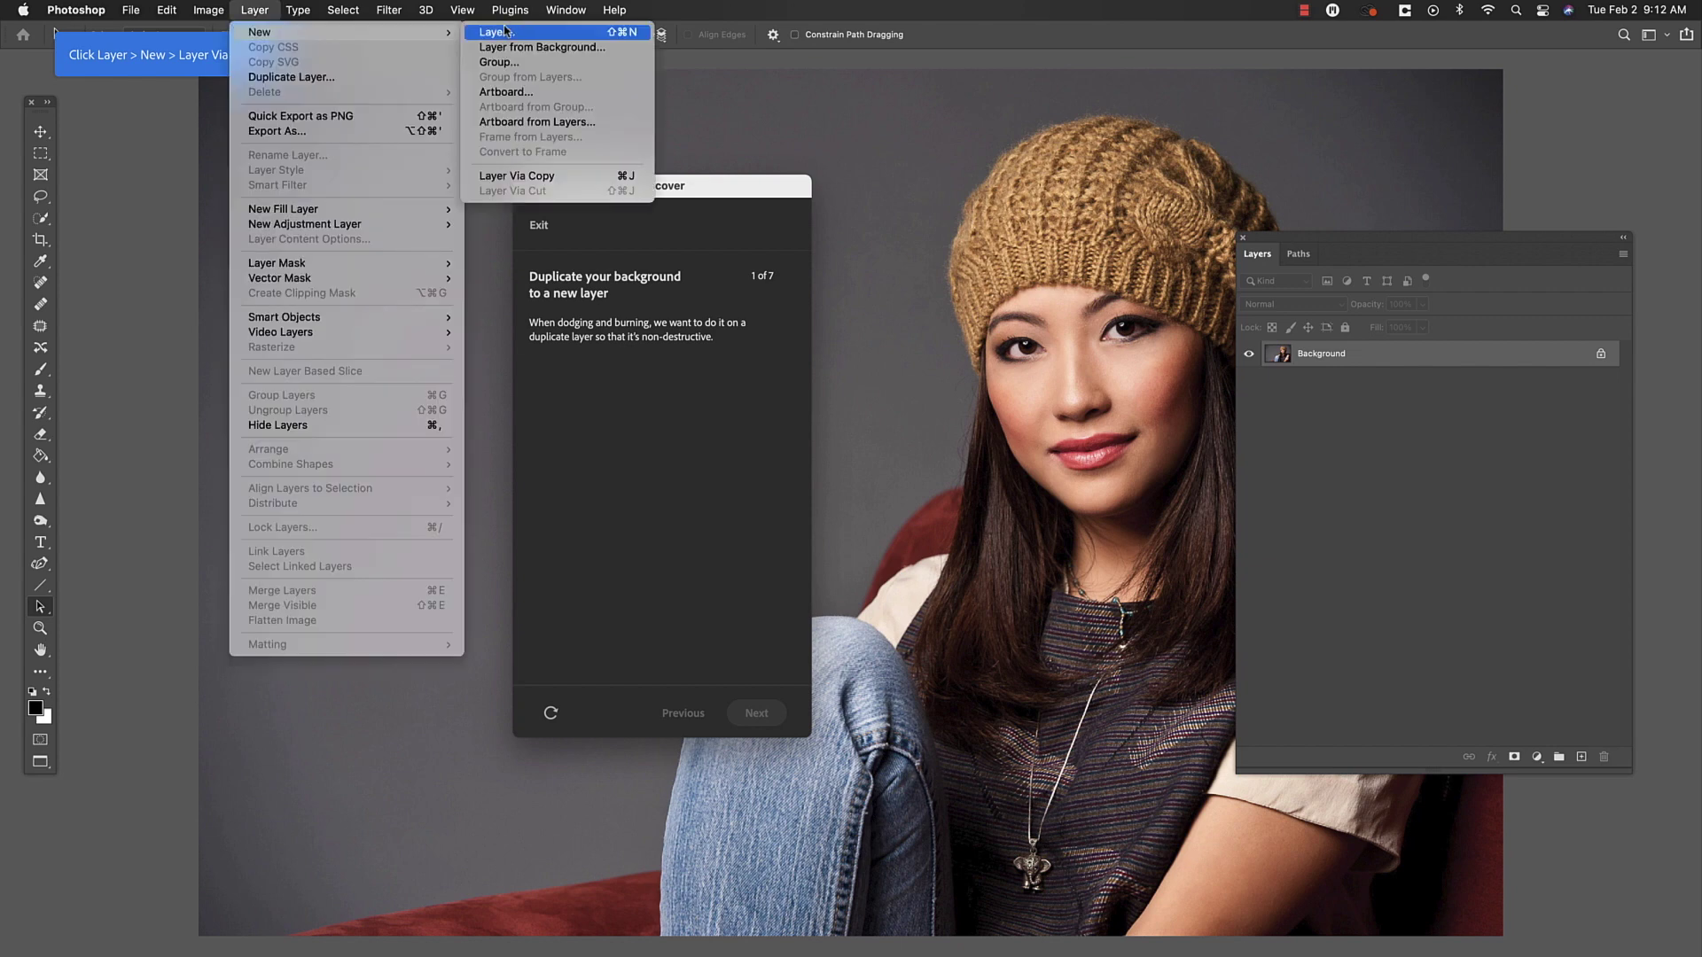
{"action": "left_click", "coordinate": [584, 178]}
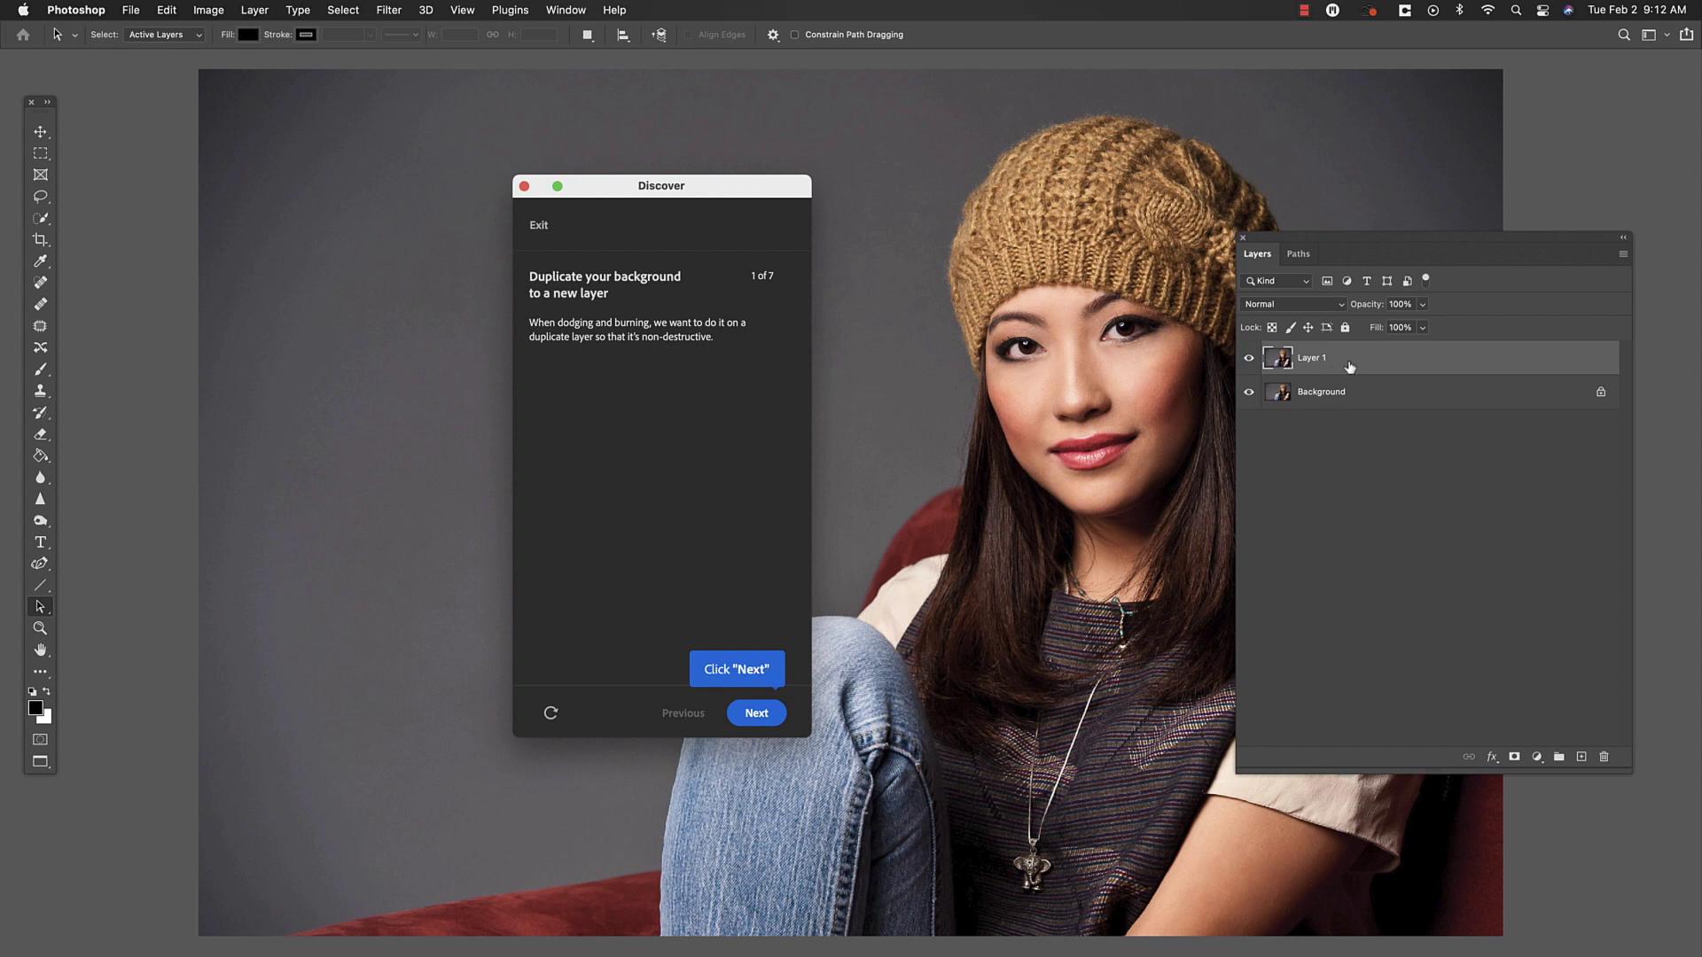
Set Layer 1's blend mode to Luminosity and advance the tutorial to step 3, Switch to the Burn Tool.
{"action": "left_click", "coordinate": [757, 713]}
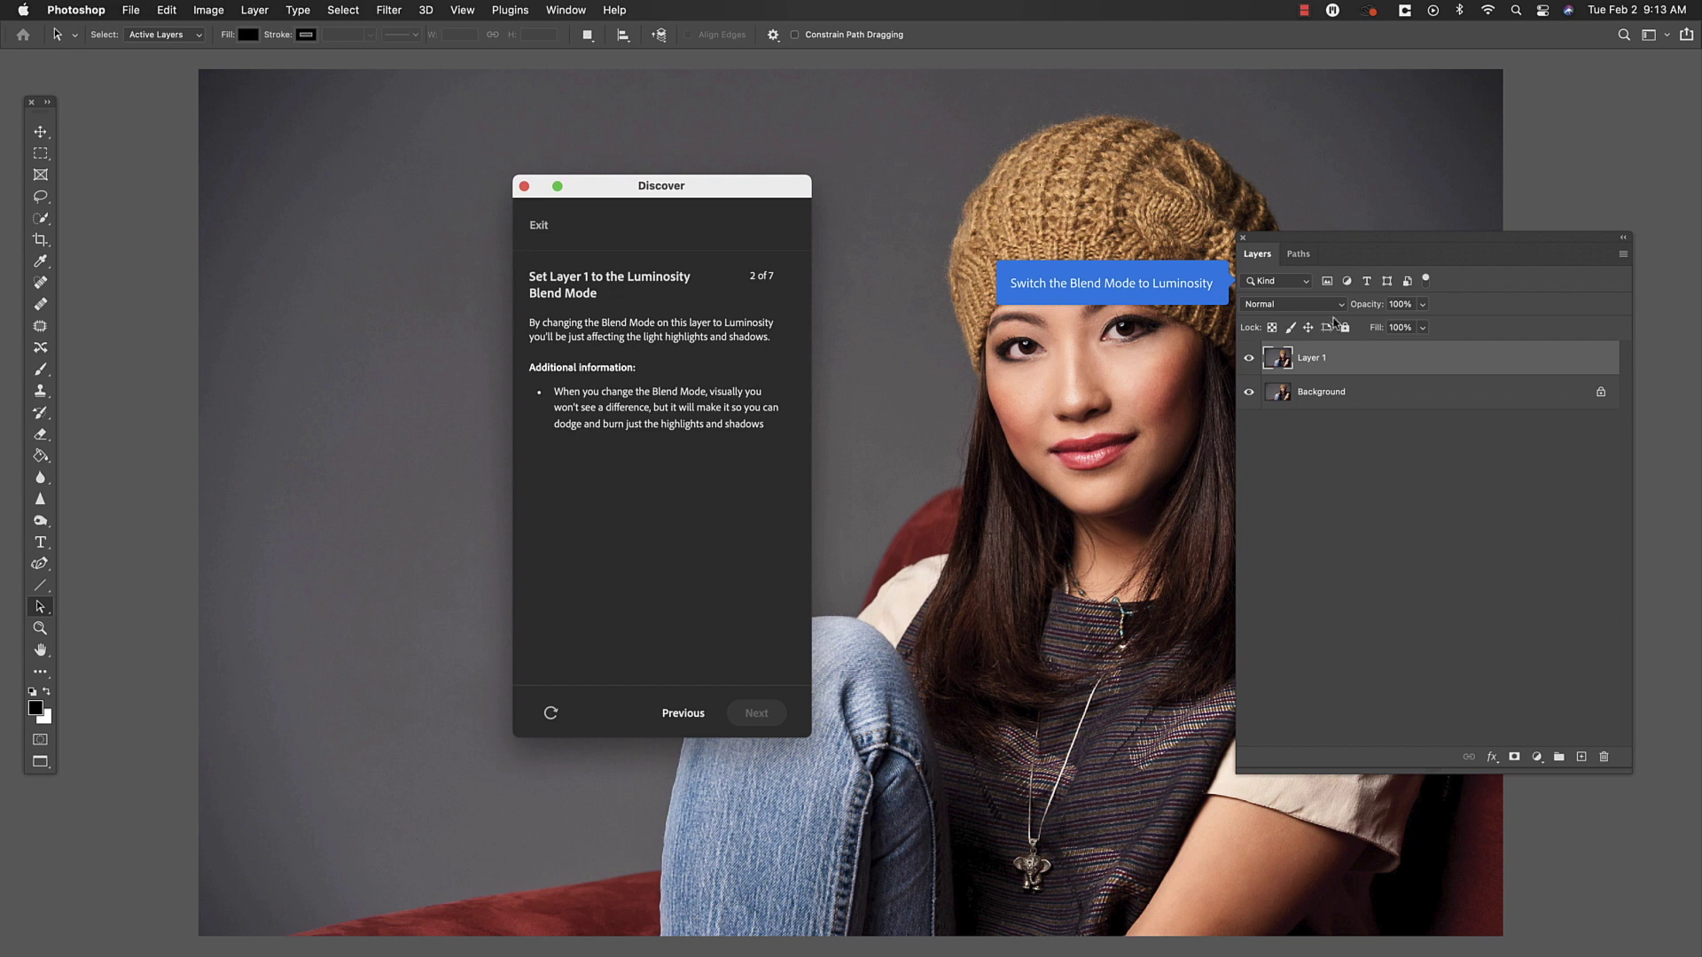
{"action": "left_click", "coordinate": [1291, 304]}
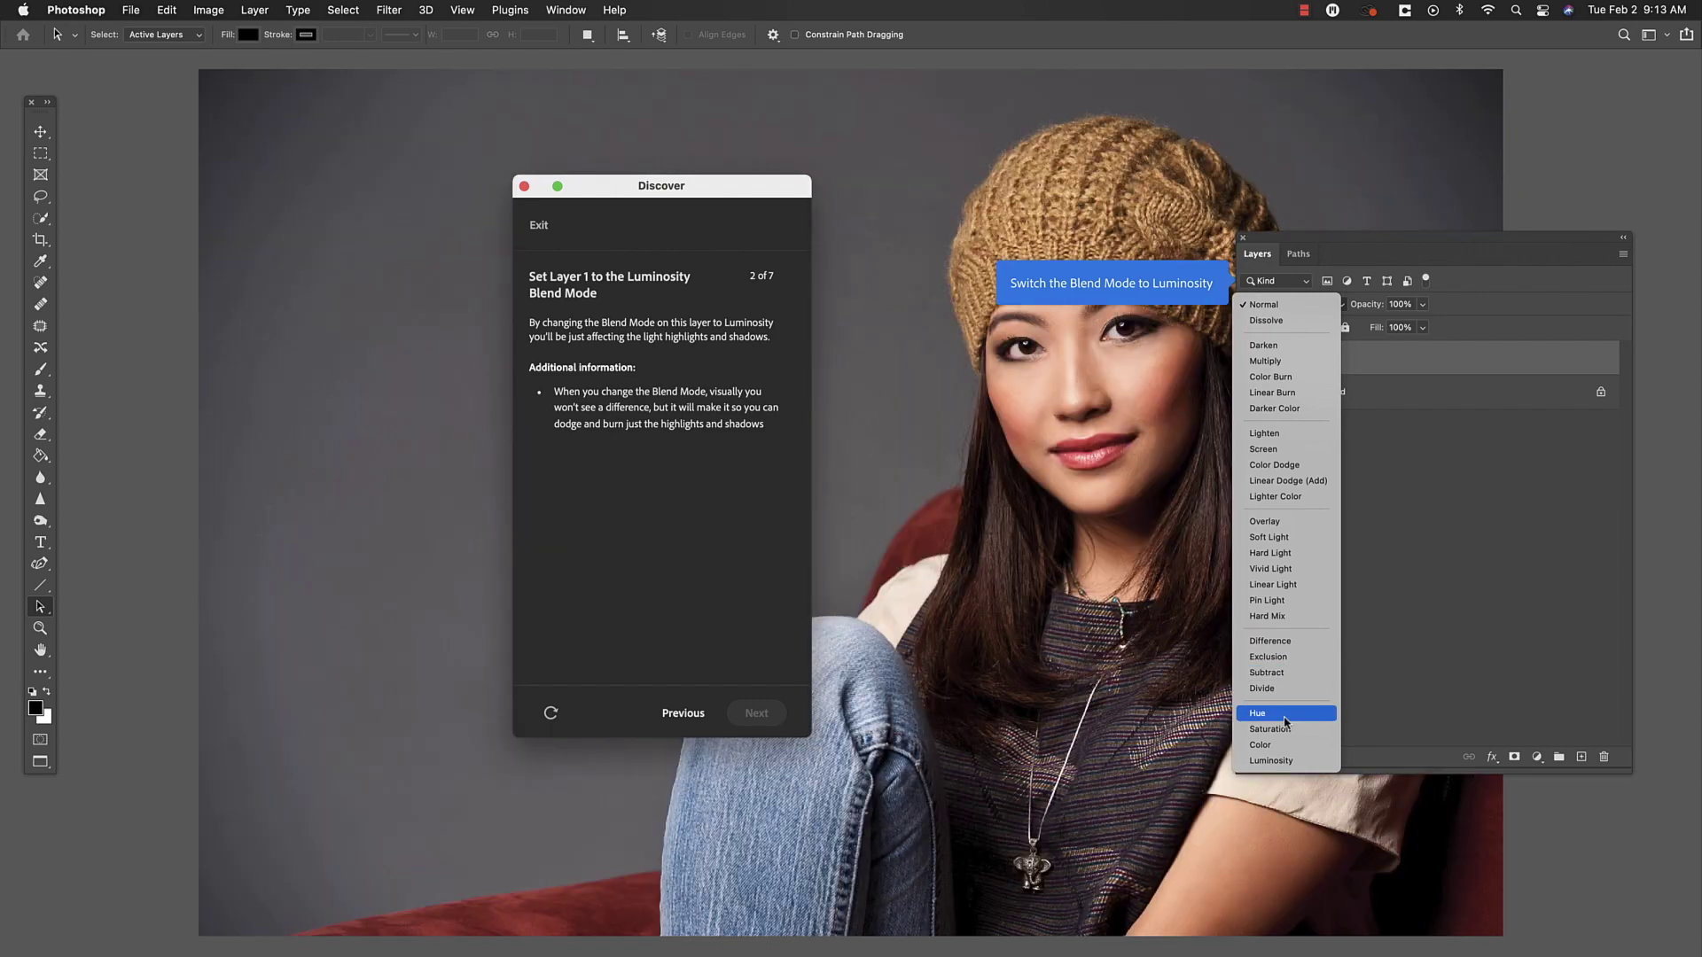
{"action": "left_click", "coordinate": [1285, 720]}
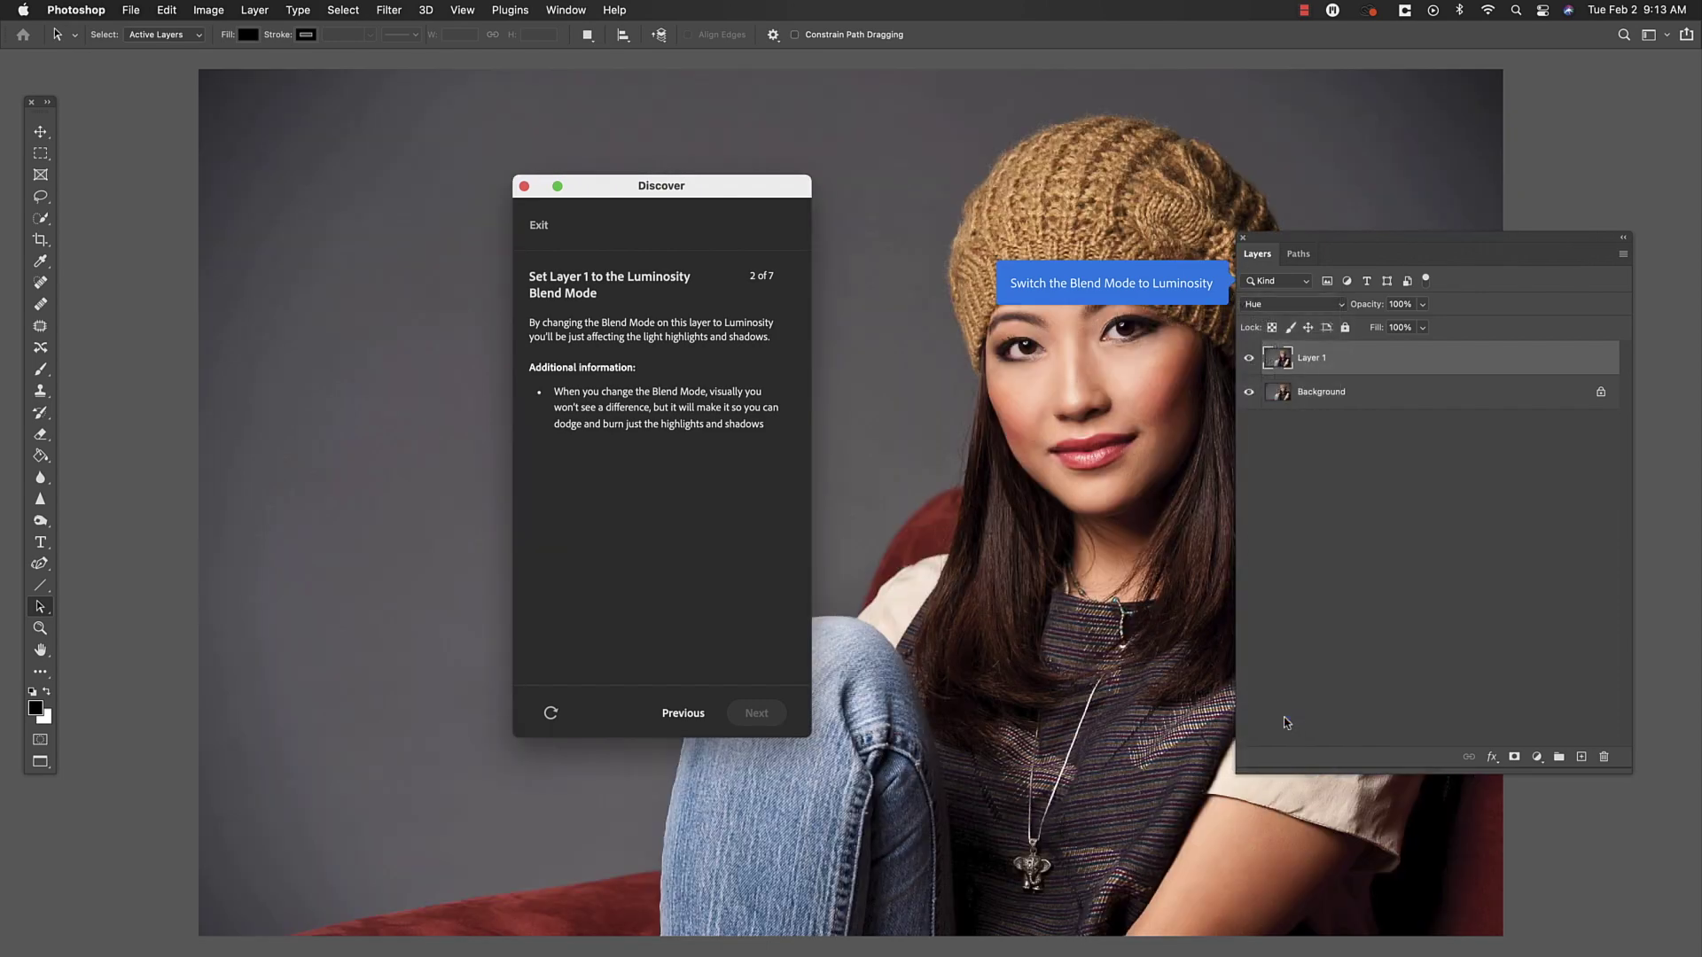
{"action": "left_click", "coordinate": [1300, 305]}
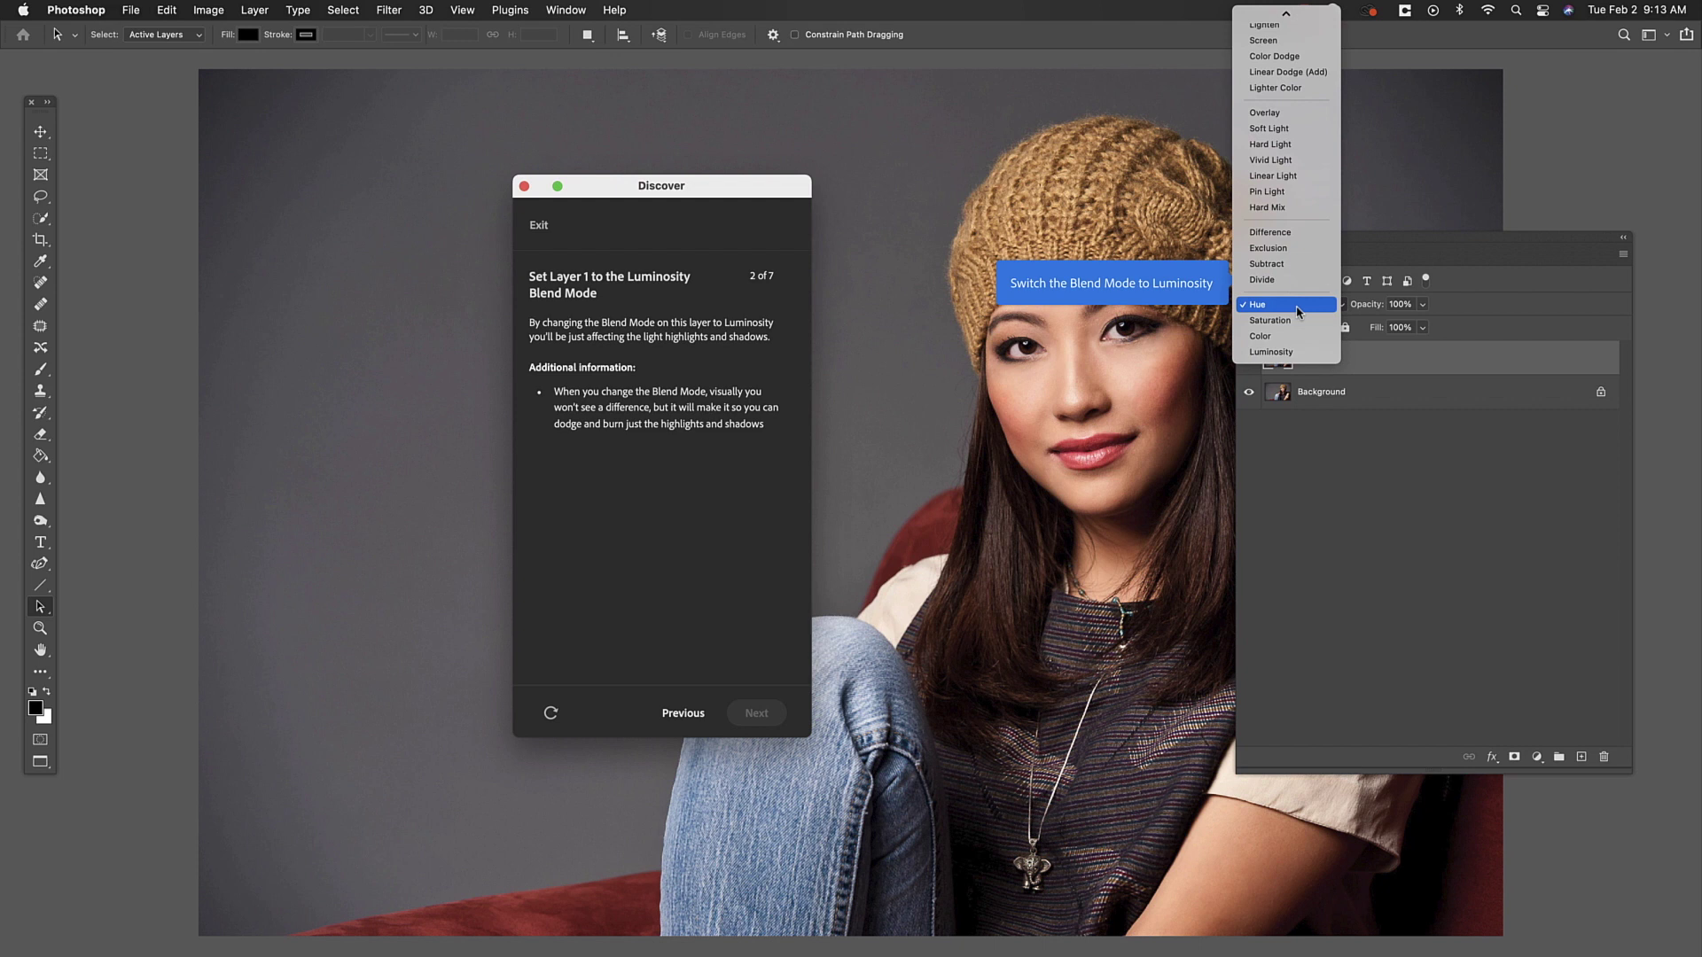
{"action": "left_click", "coordinate": [1287, 355]}
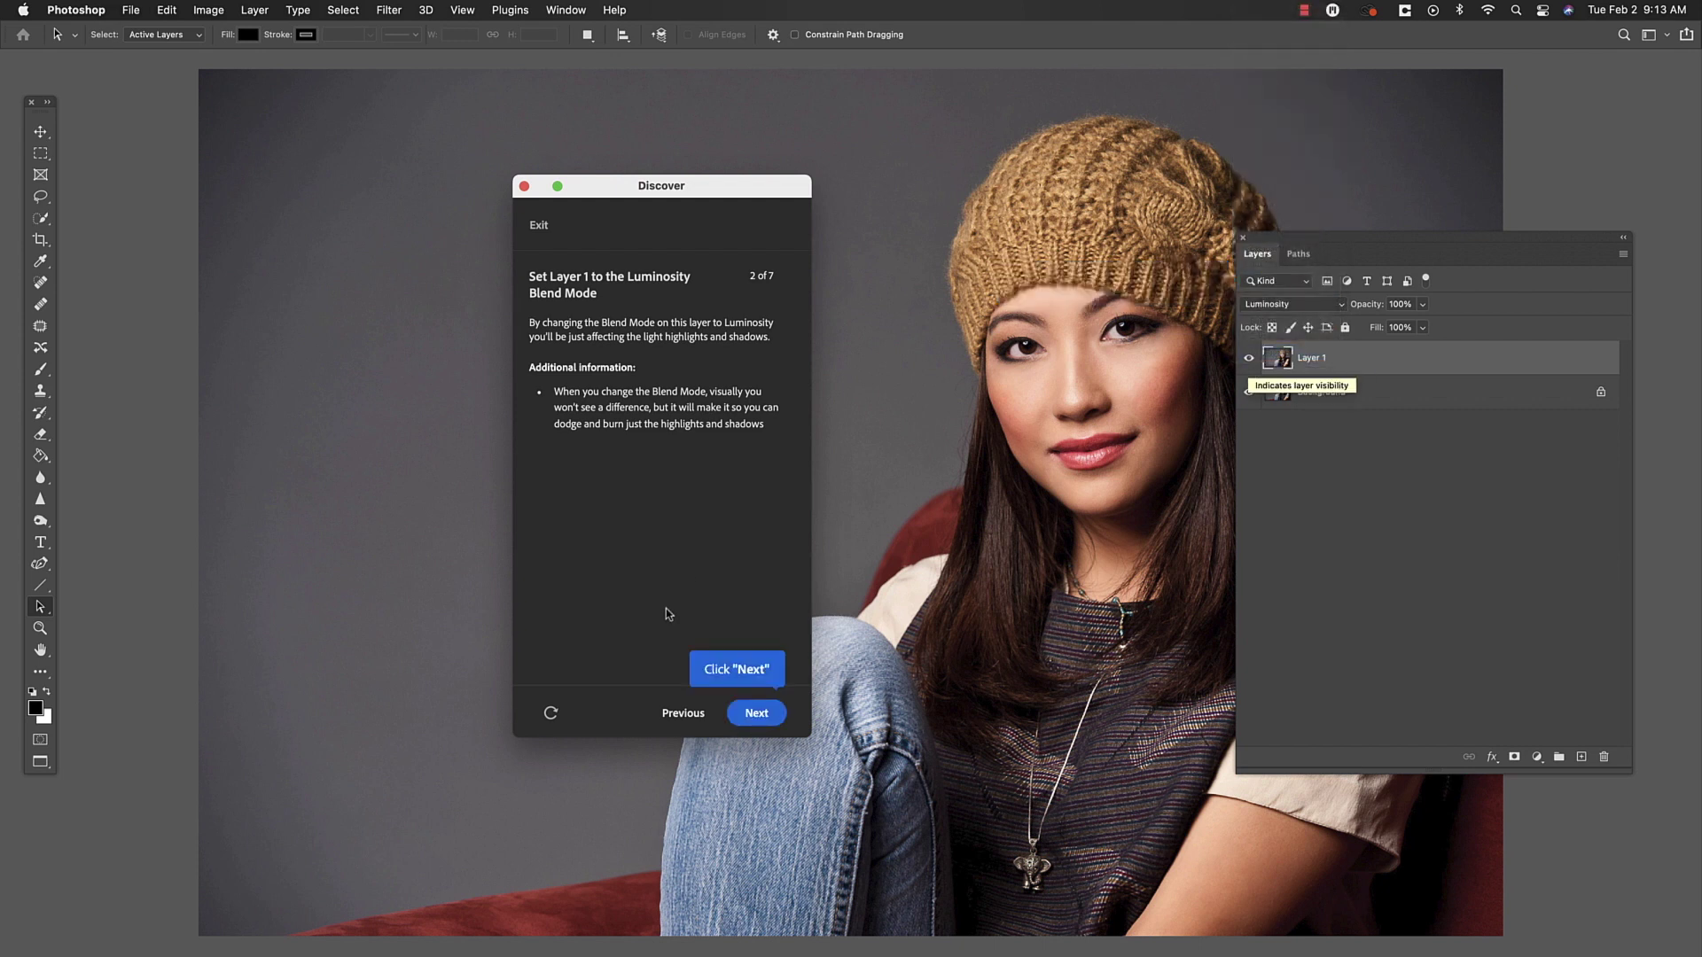
{"action": "left_click", "coordinate": [757, 715]}
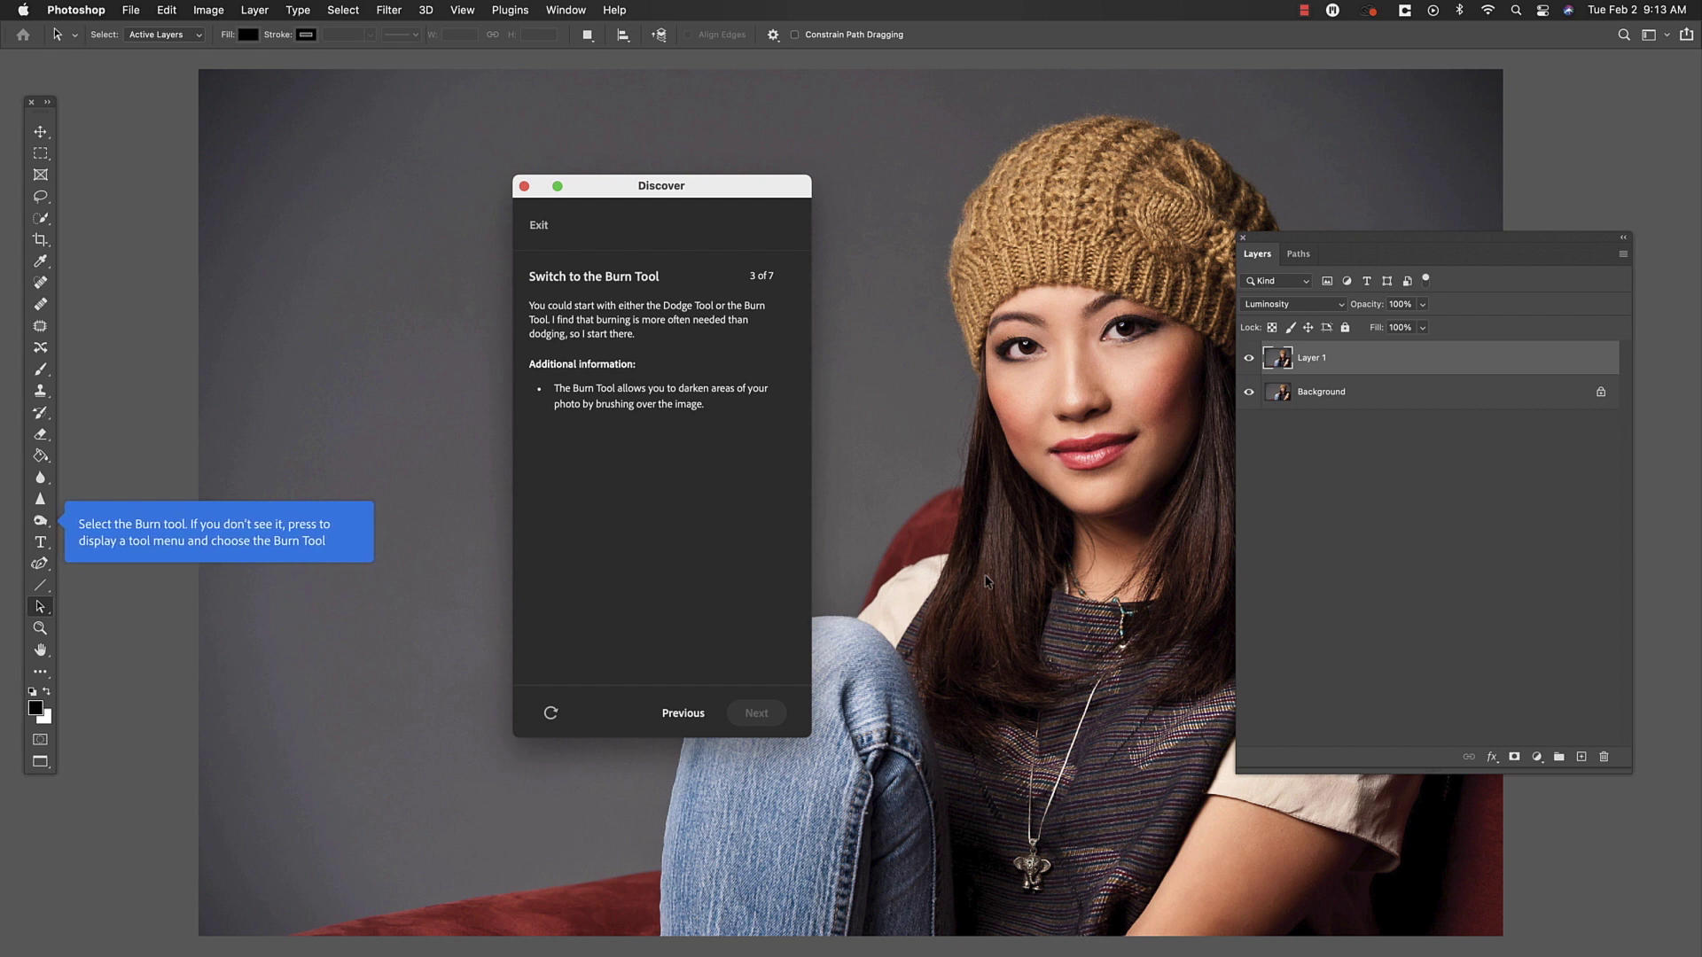
Exit the dodge-and-burn tutorial, close Discover and close the portrait with Don't Save.
{"action": "left_click", "coordinate": [537, 227]}
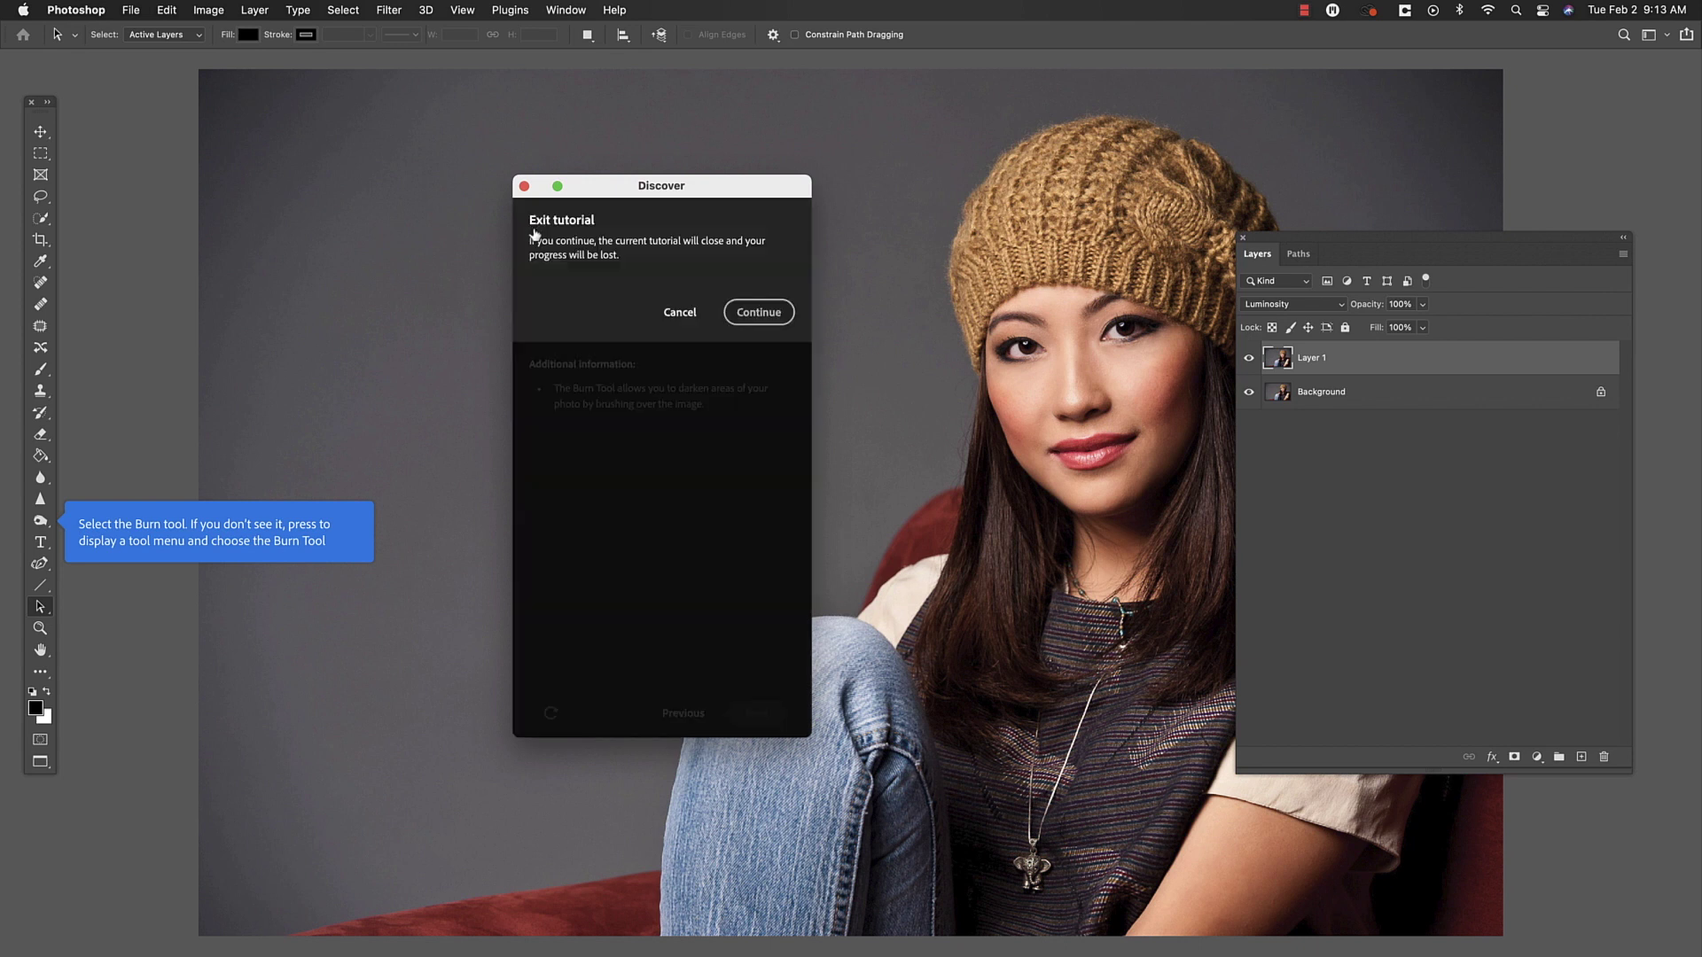
{"action": "left_click", "coordinate": [678, 313]}
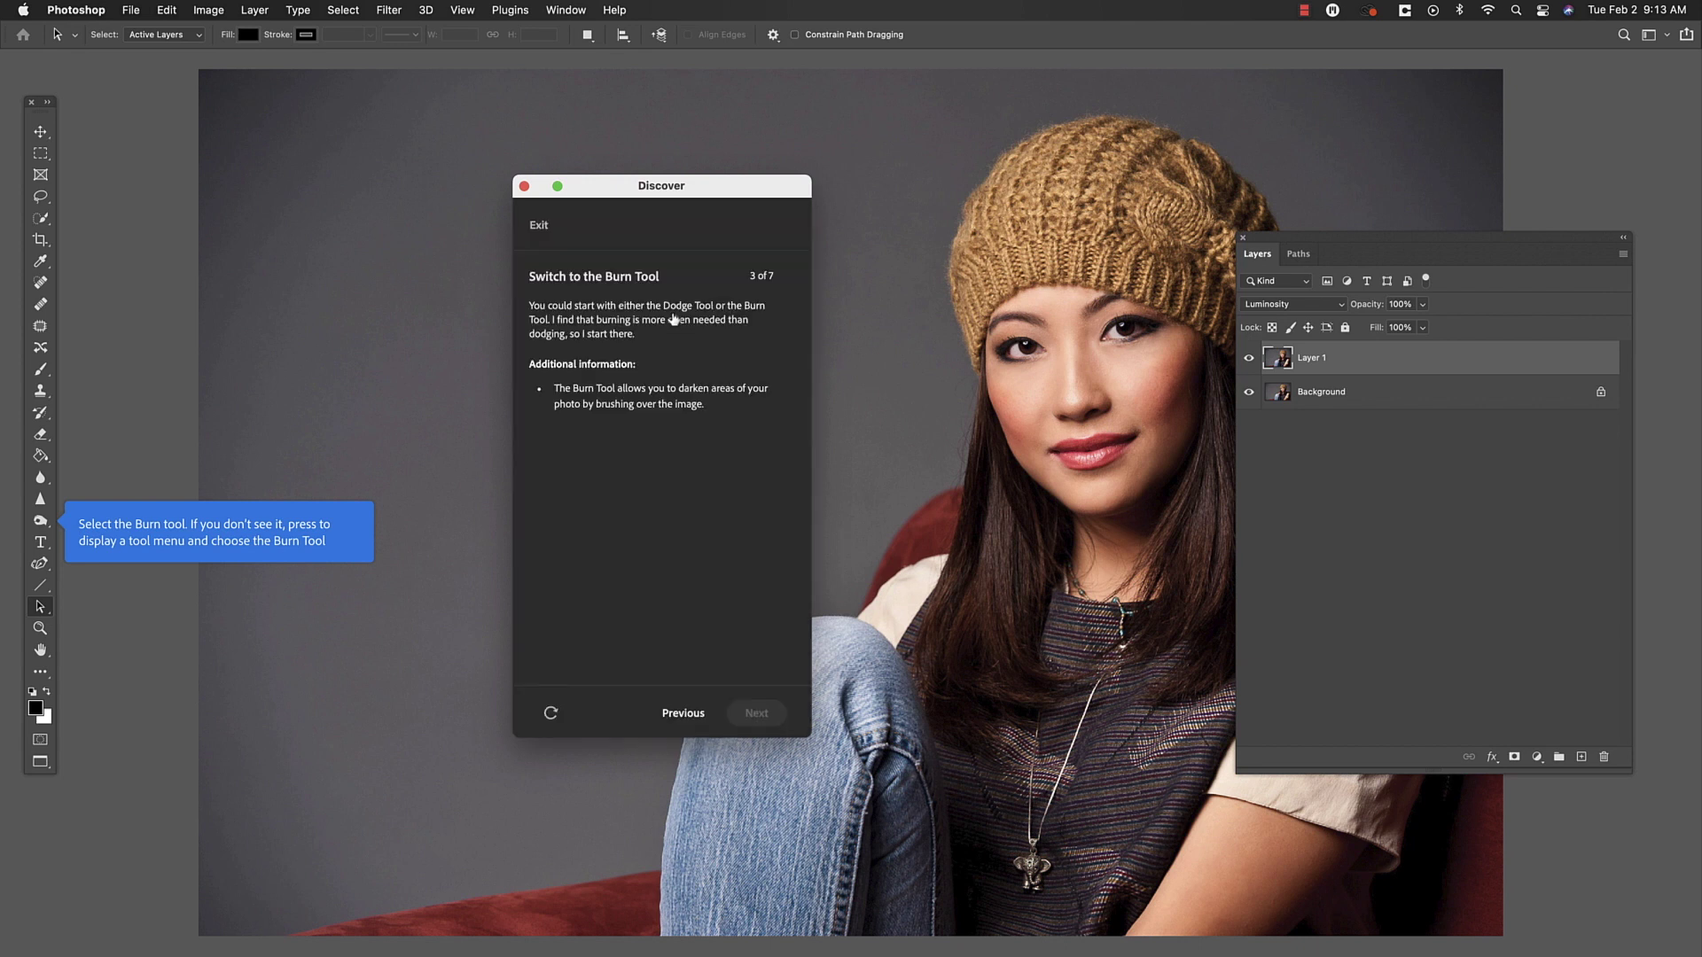
{"action": "left_click", "coordinate": [524, 185]}
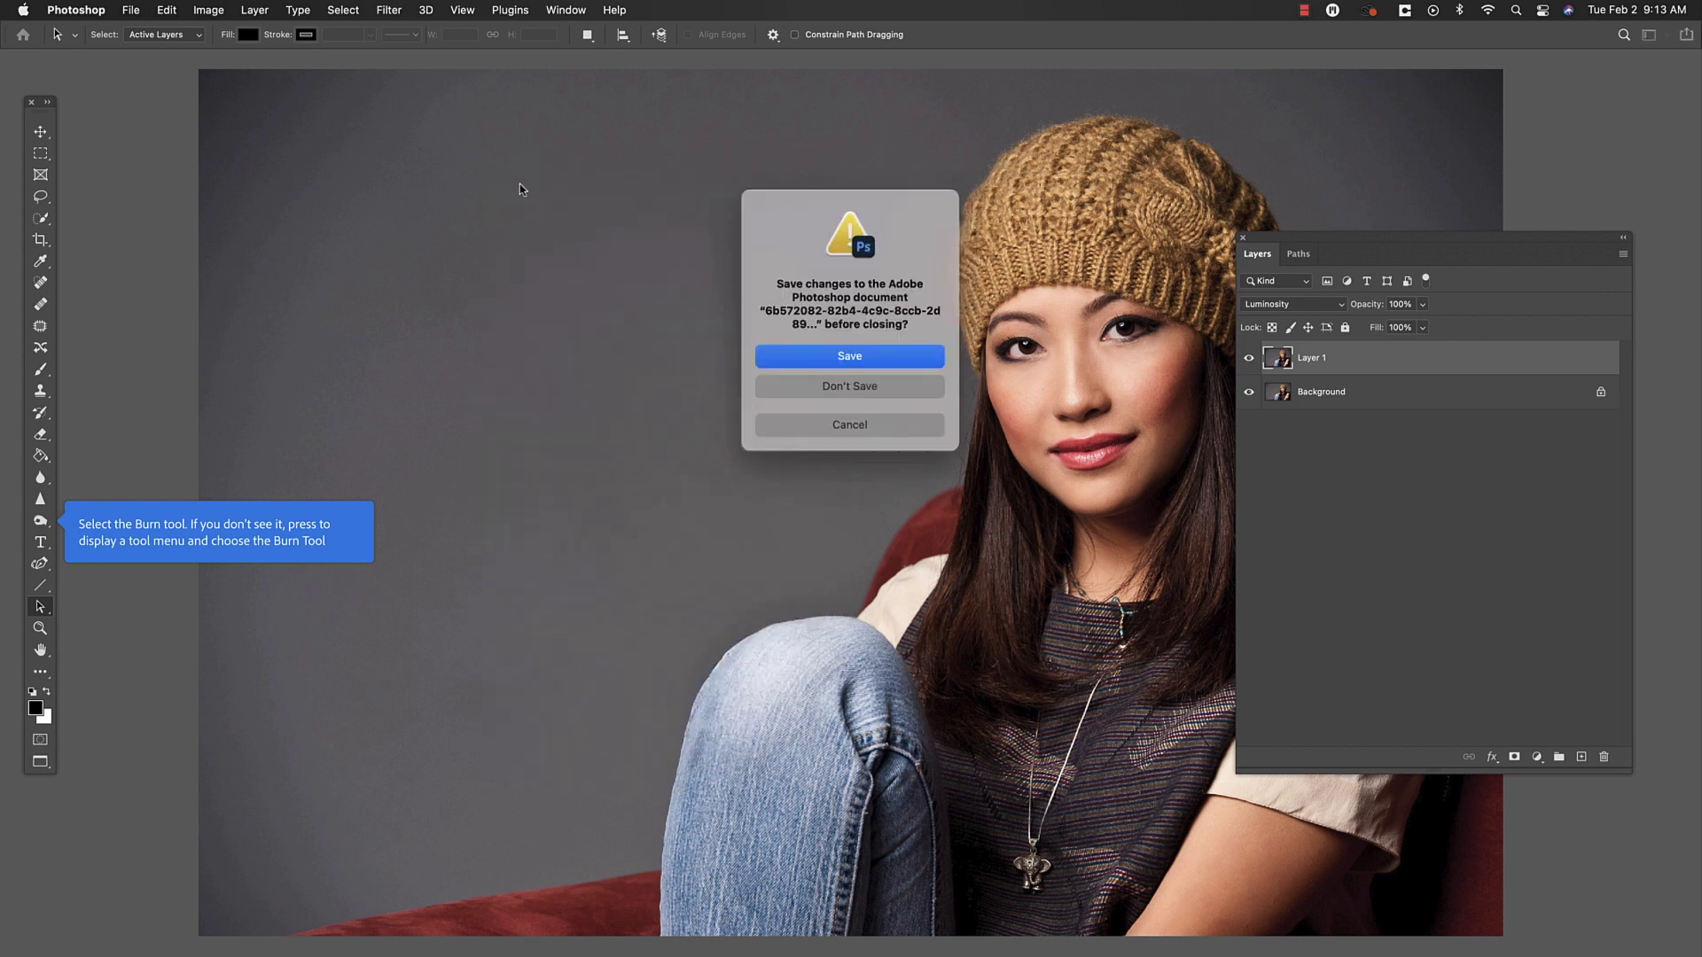
{"action": "left_click", "coordinate": [832, 390]}
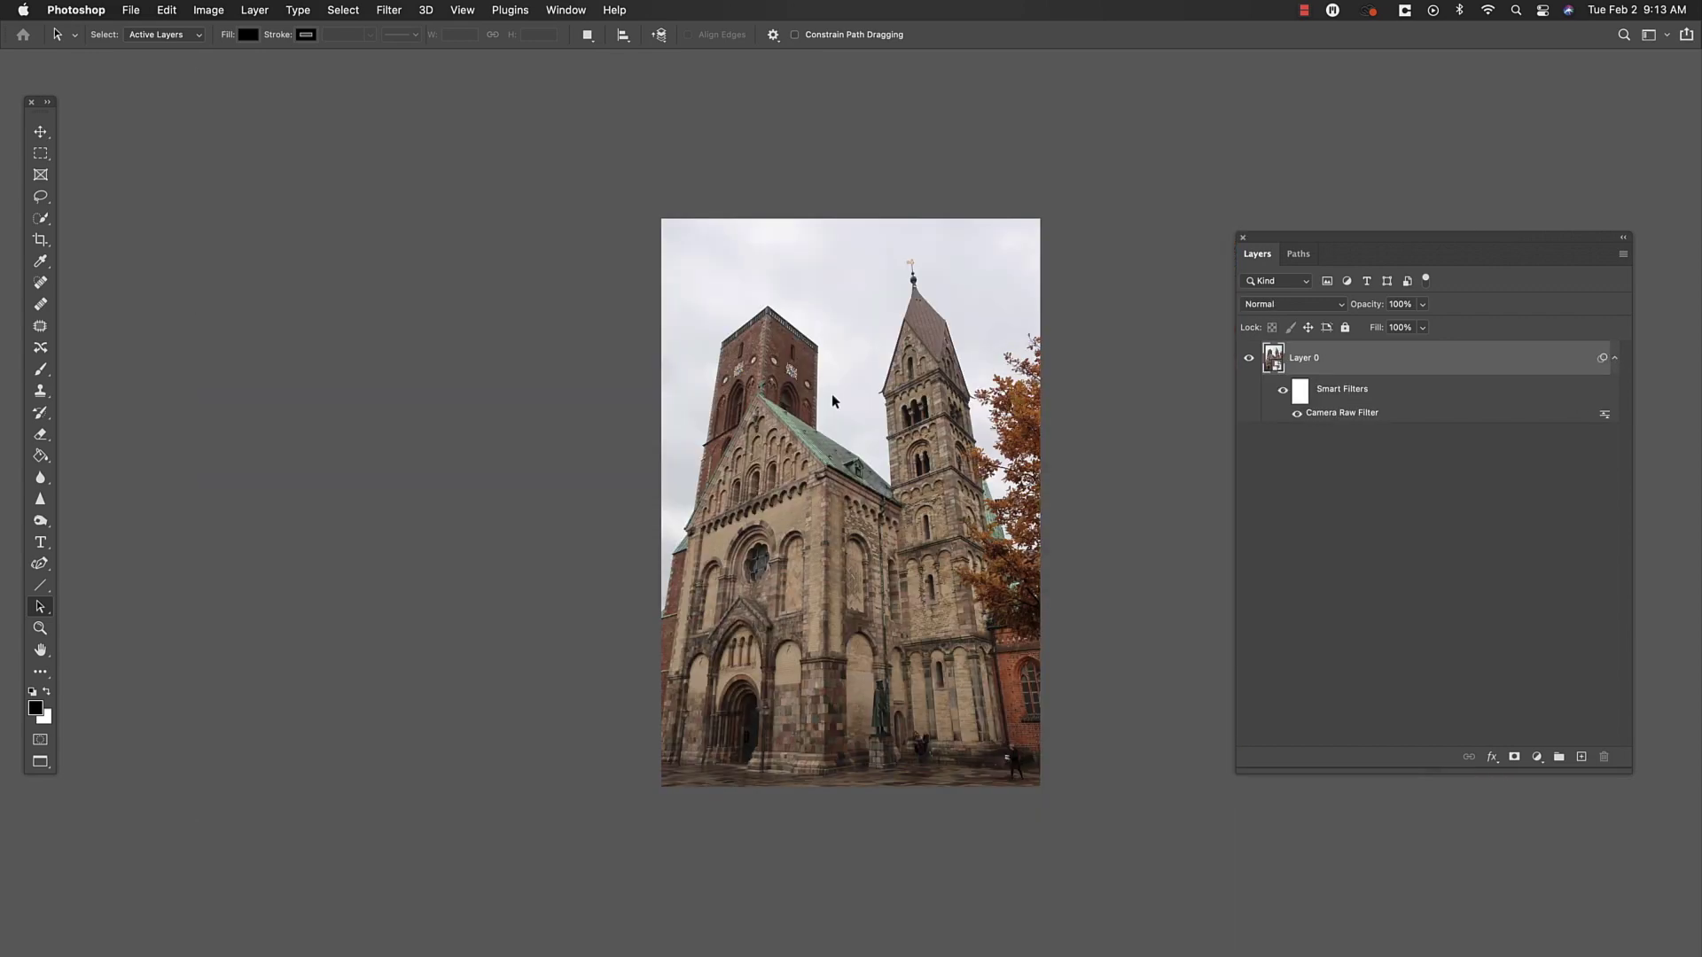
Reopen Discover from the search icon, browse the hands-on tutorials, then return to the home page.
{"action": "left_click", "coordinate": [1624, 35]}
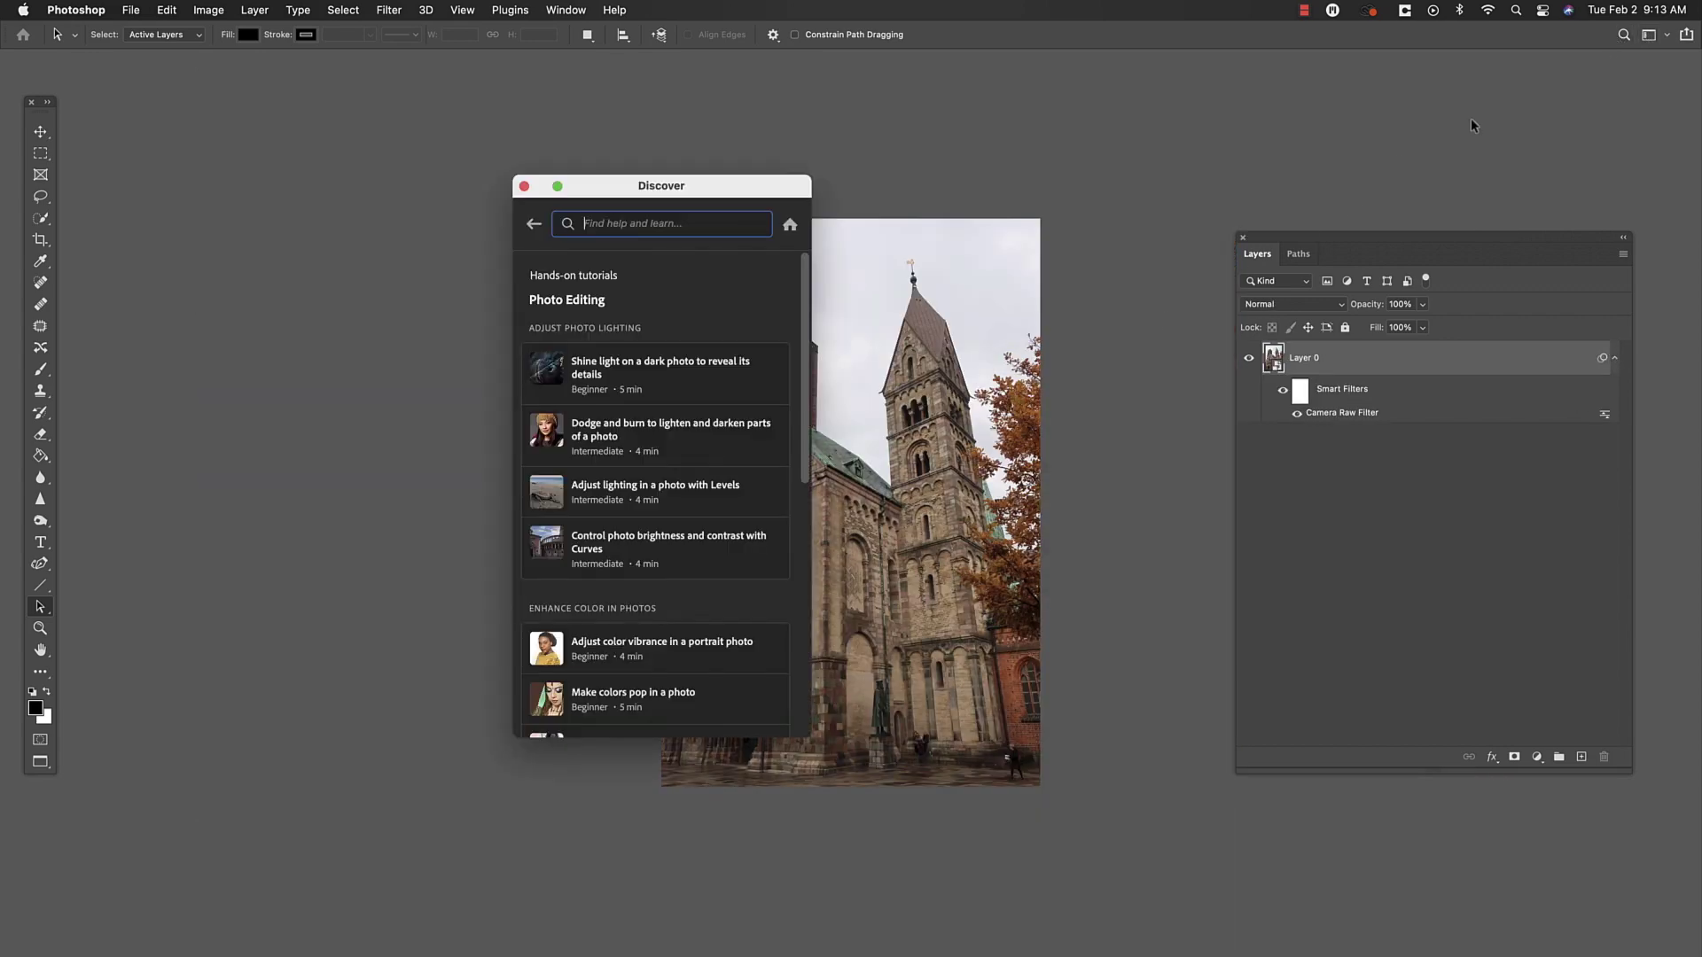
{"action": "scroll", "coordinate": [734, 524], "scroll_direction": "down", "scroll_amount": 5}
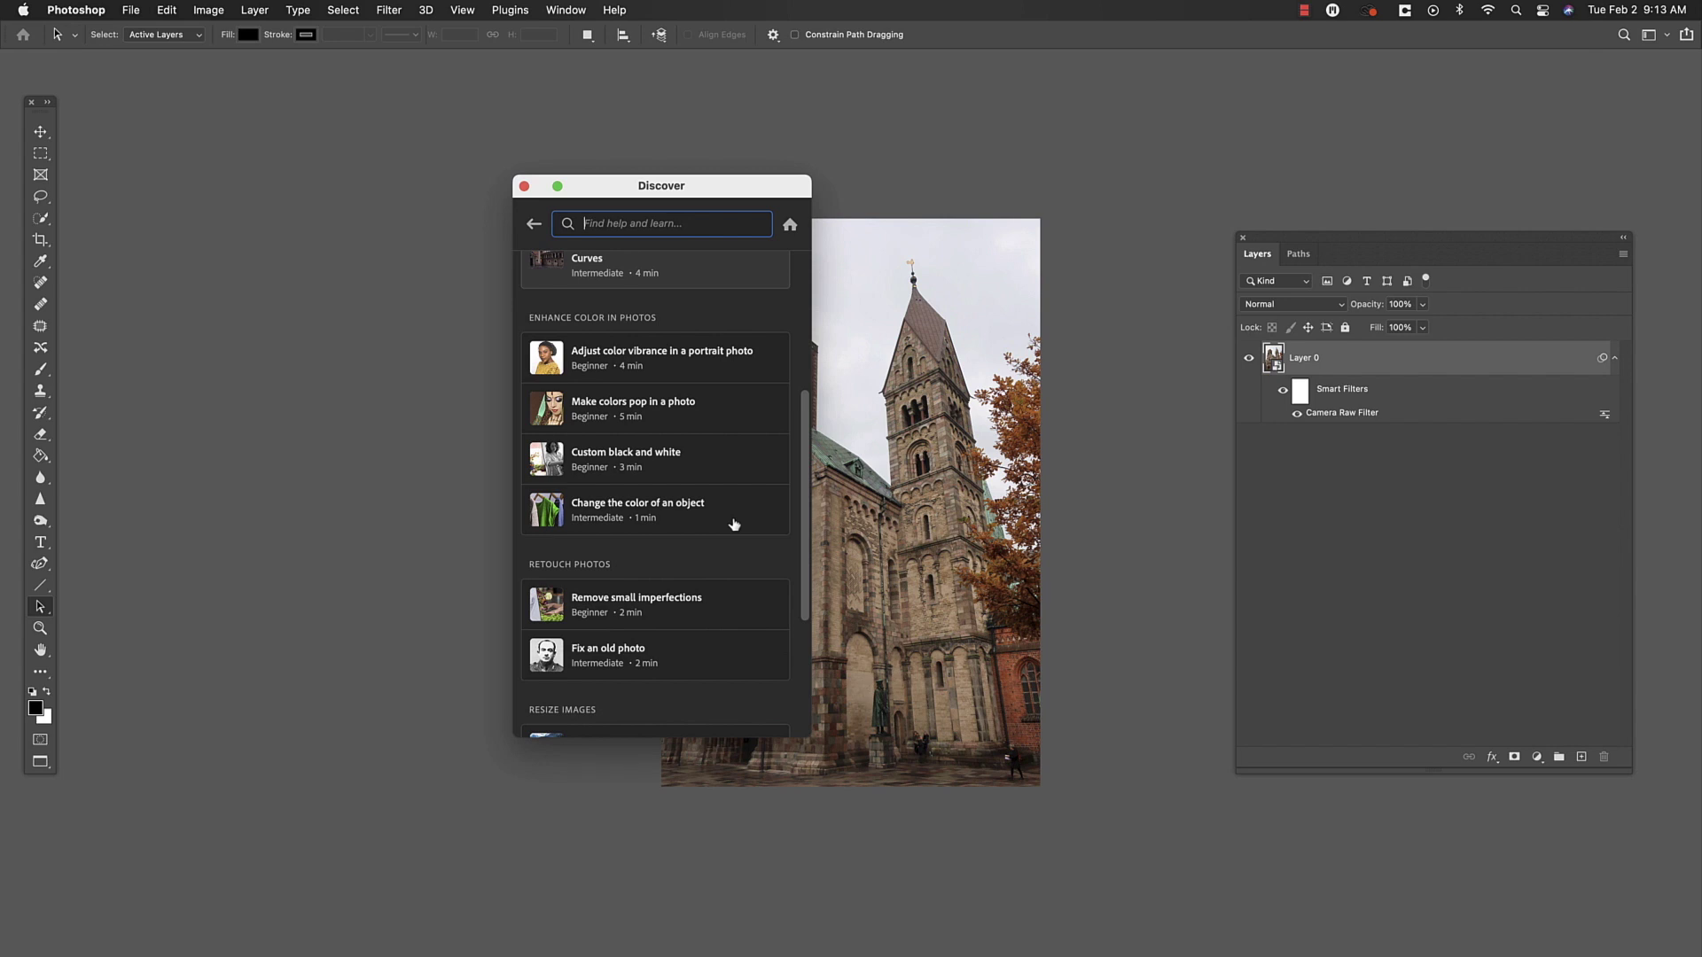
{"action": "scroll", "coordinate": [734, 524], "scroll_direction": "down", "scroll_amount": 3}
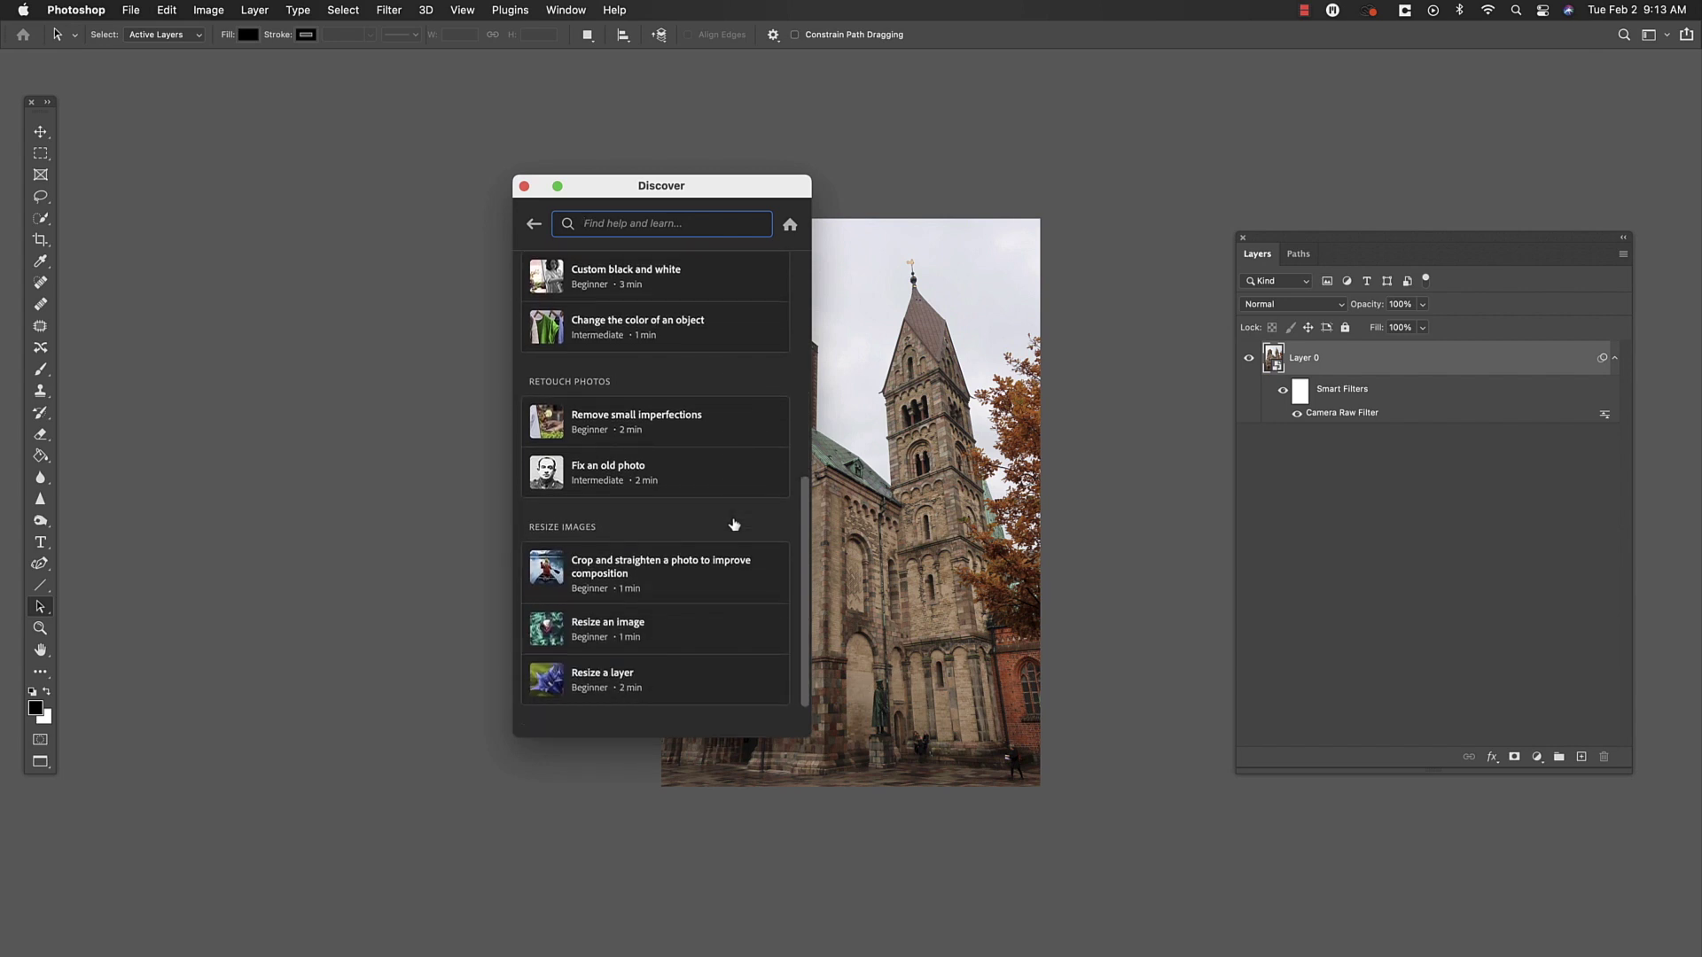
{"action": "scroll", "coordinate": [734, 524], "scroll_direction": "down", "scroll_amount": 2}
{"action": "scroll", "coordinate": [734, 524], "scroll_direction": "up", "scroll_amount": 10}
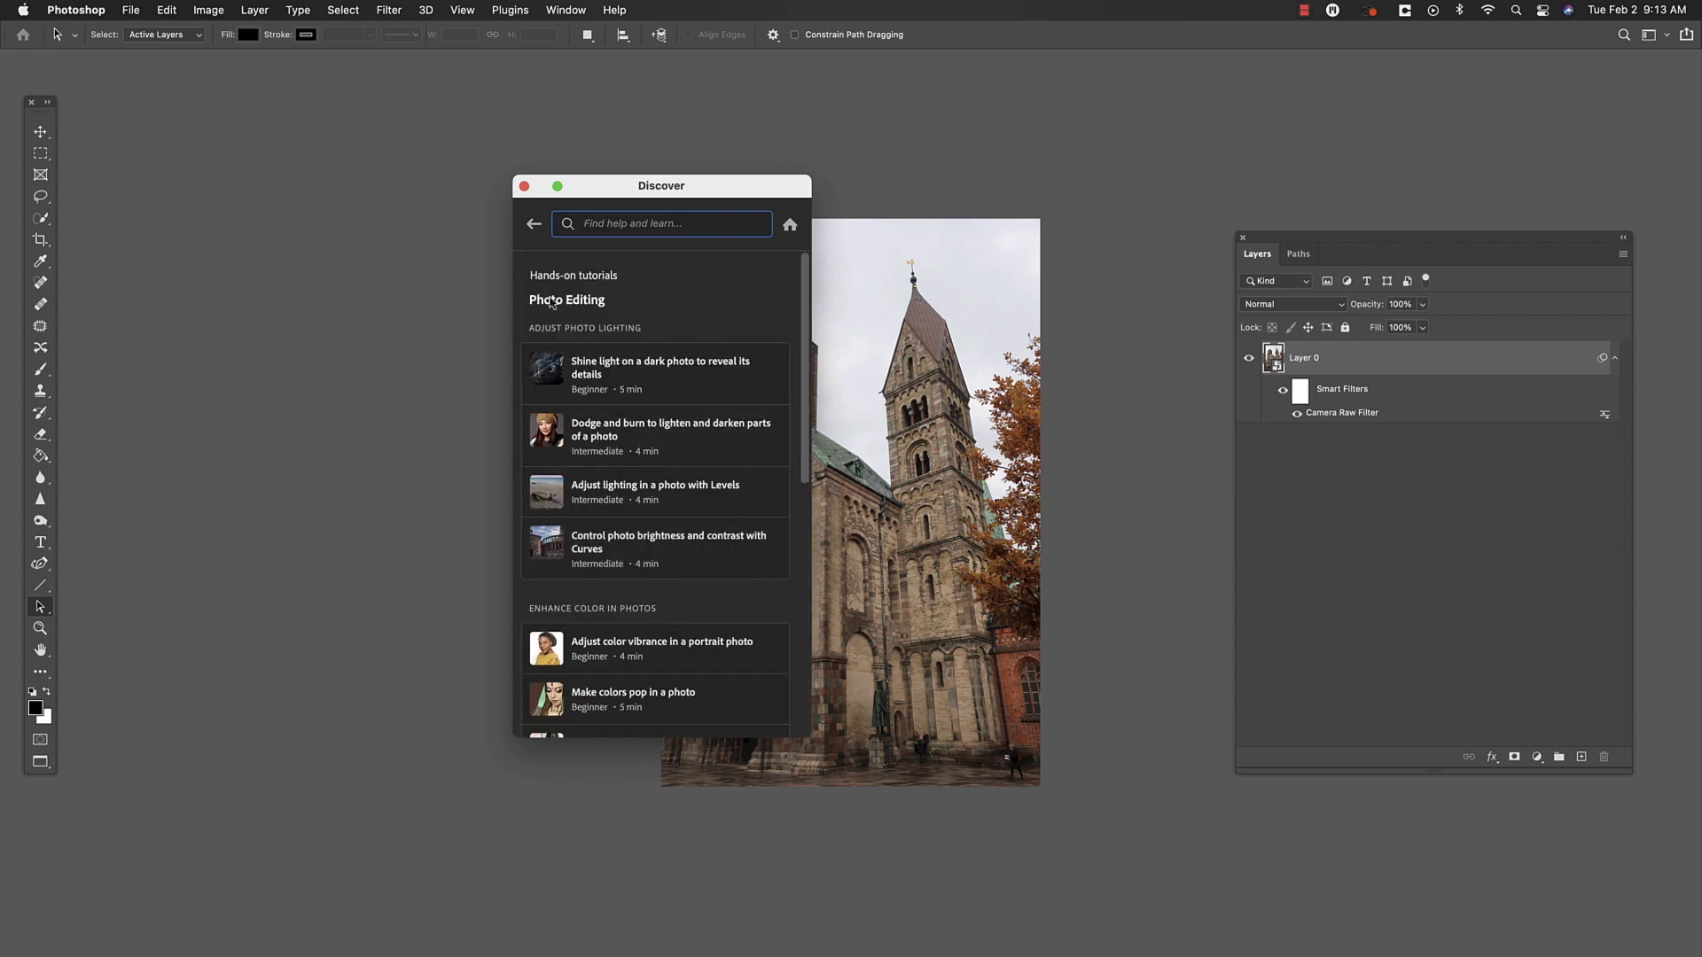
{"action": "left_click", "coordinate": [533, 226]}
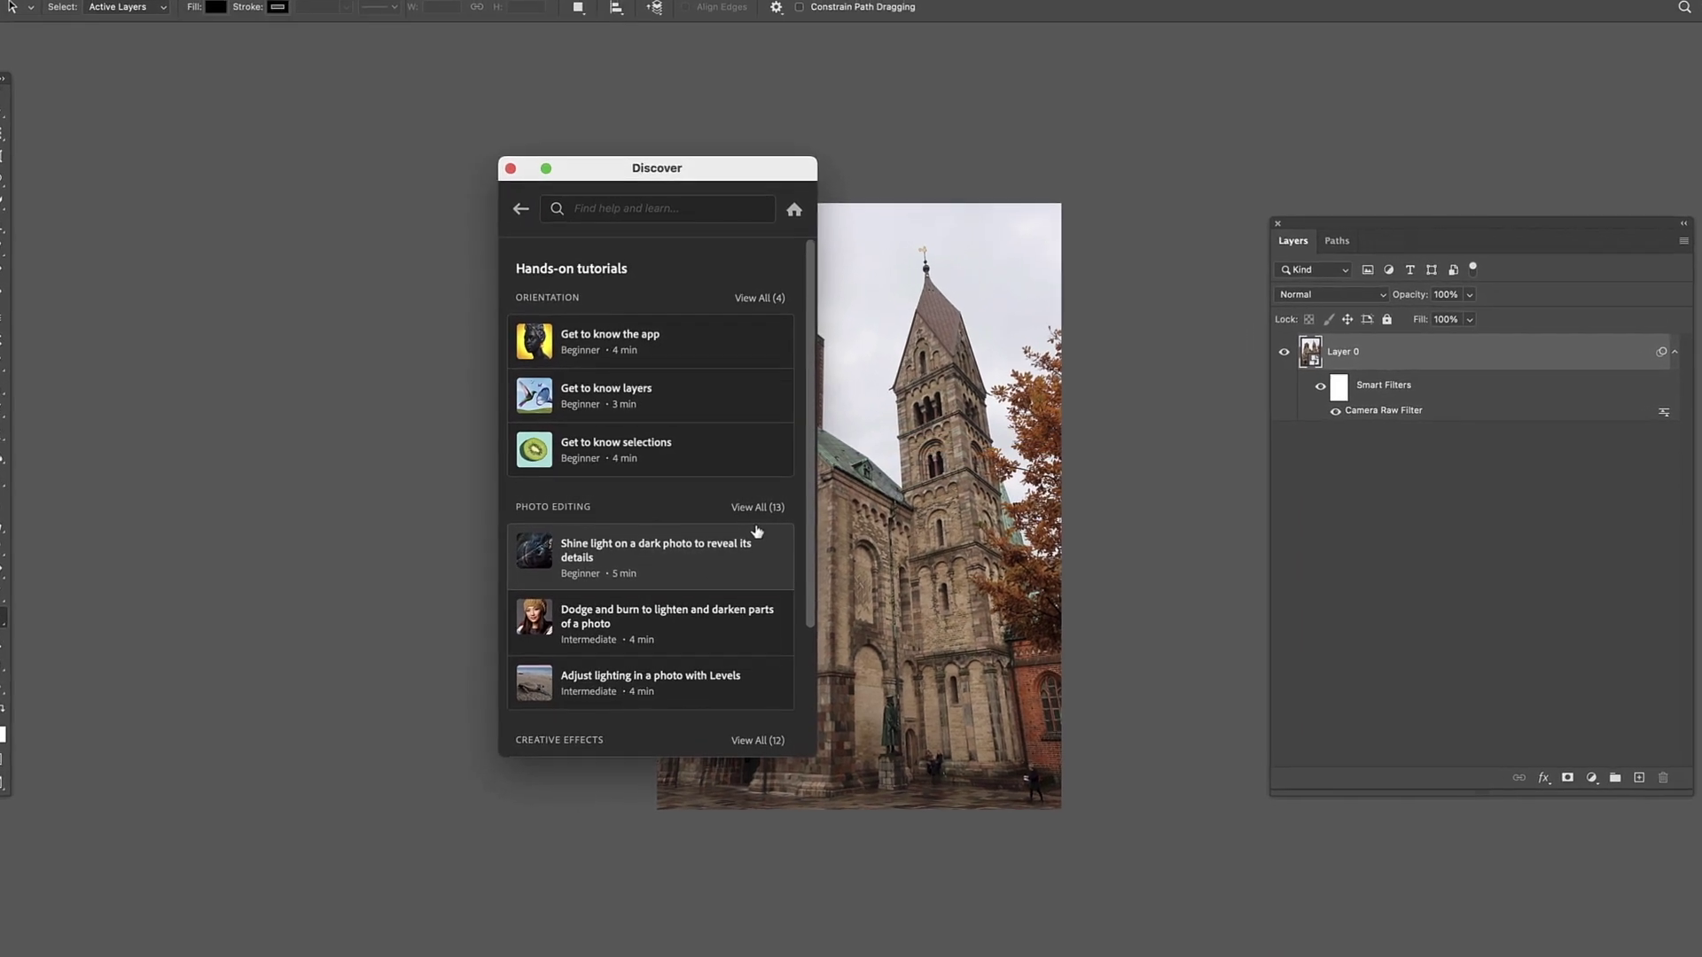
{"action": "left_click", "coordinate": [481, 179]}
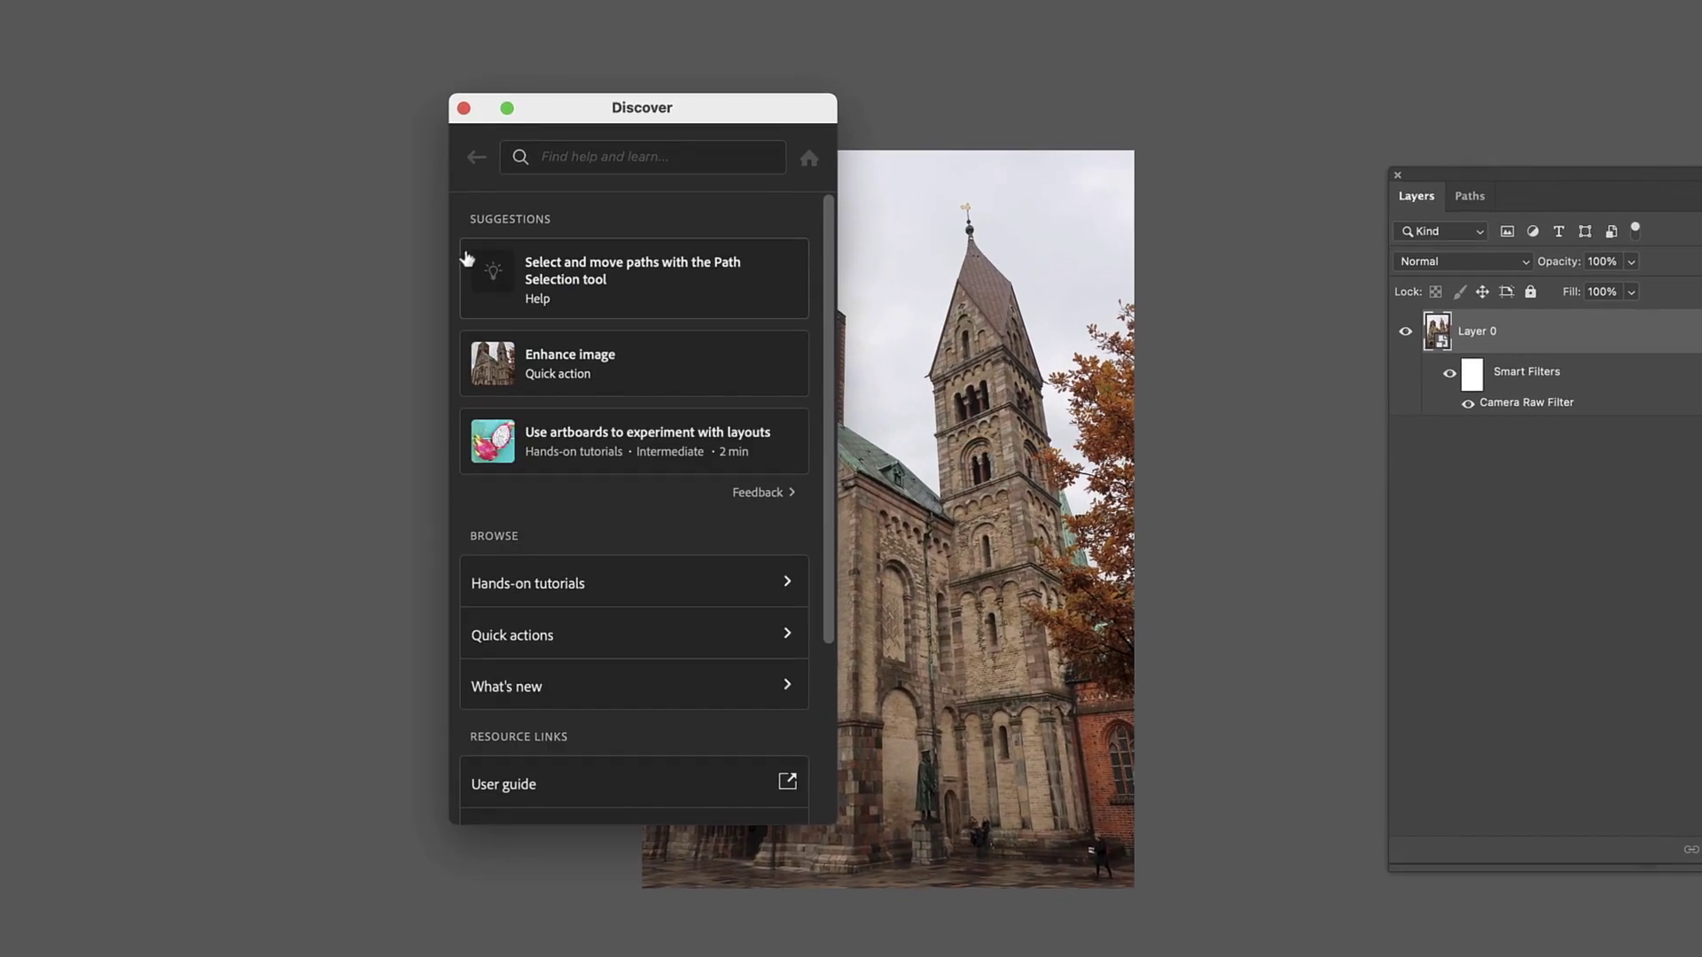
{"action": "scroll", "coordinate": [526, 422], "scroll_direction": "down", "scroll_amount": 4}
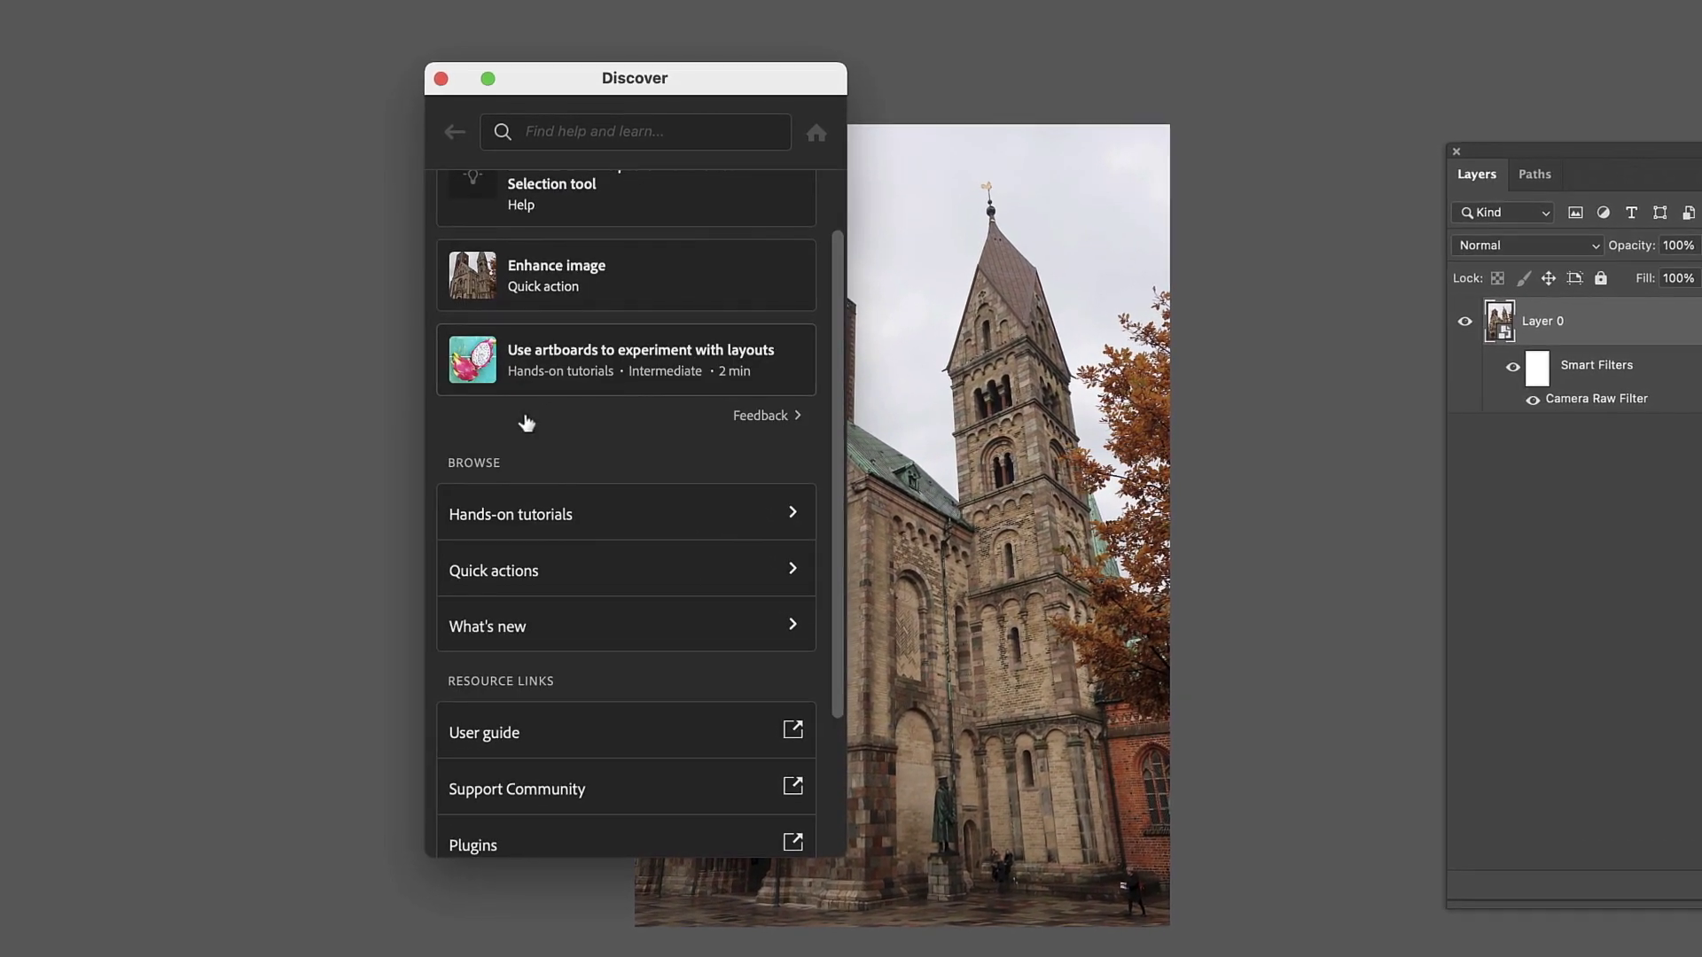
Run the Remove background quick action on Layer 0, masking out the sky behind the cathedral.
{"action": "left_click", "coordinate": [514, 459]}
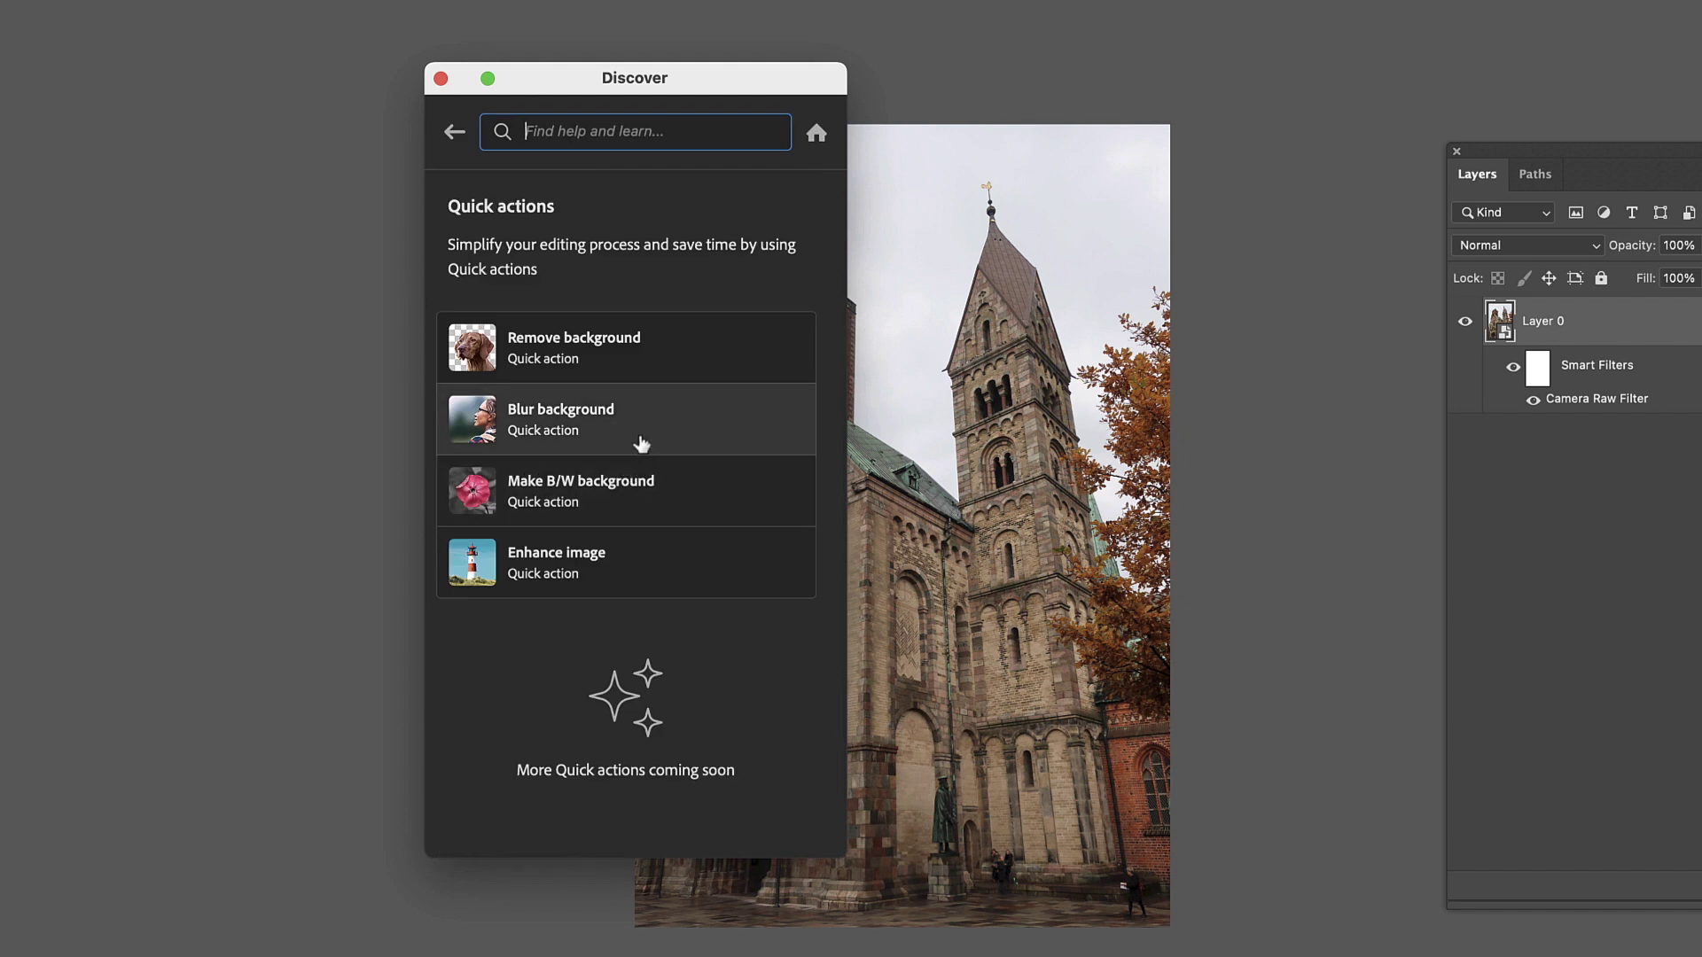
{"action": "left_click", "coordinate": [630, 357]}
{"action": "left_click", "coordinate": [623, 562]}
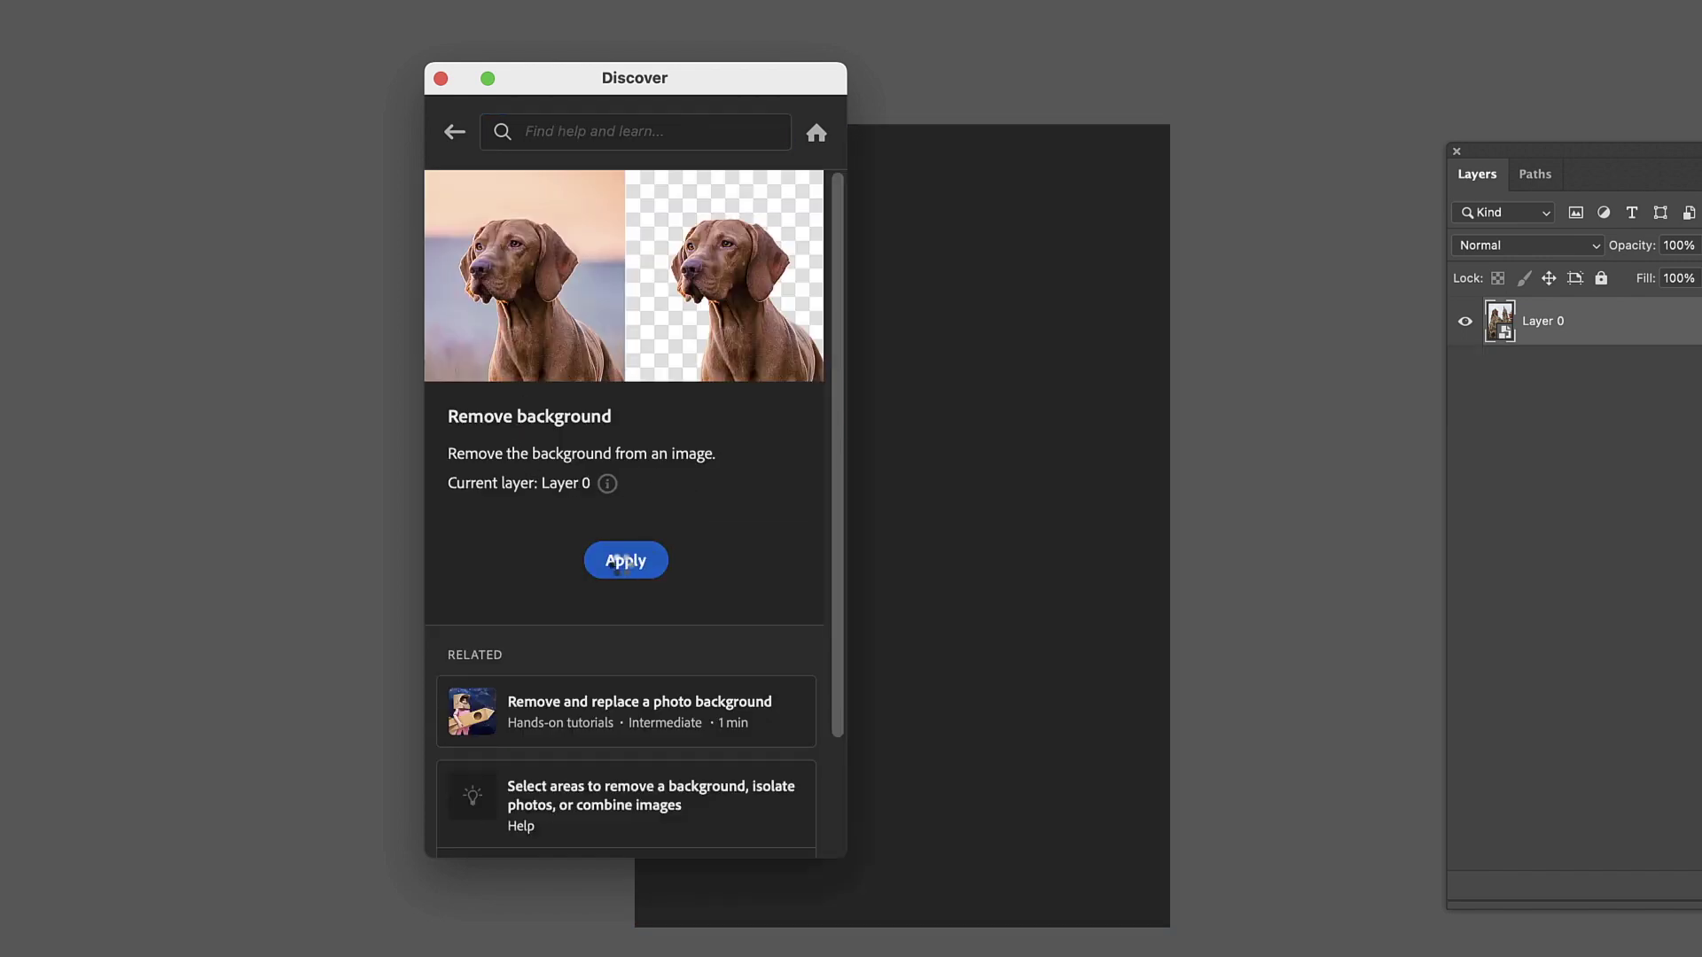
{"action": "left_click_drag", "start_coordinate": [723, 89], "coordinate": [487, 122]}
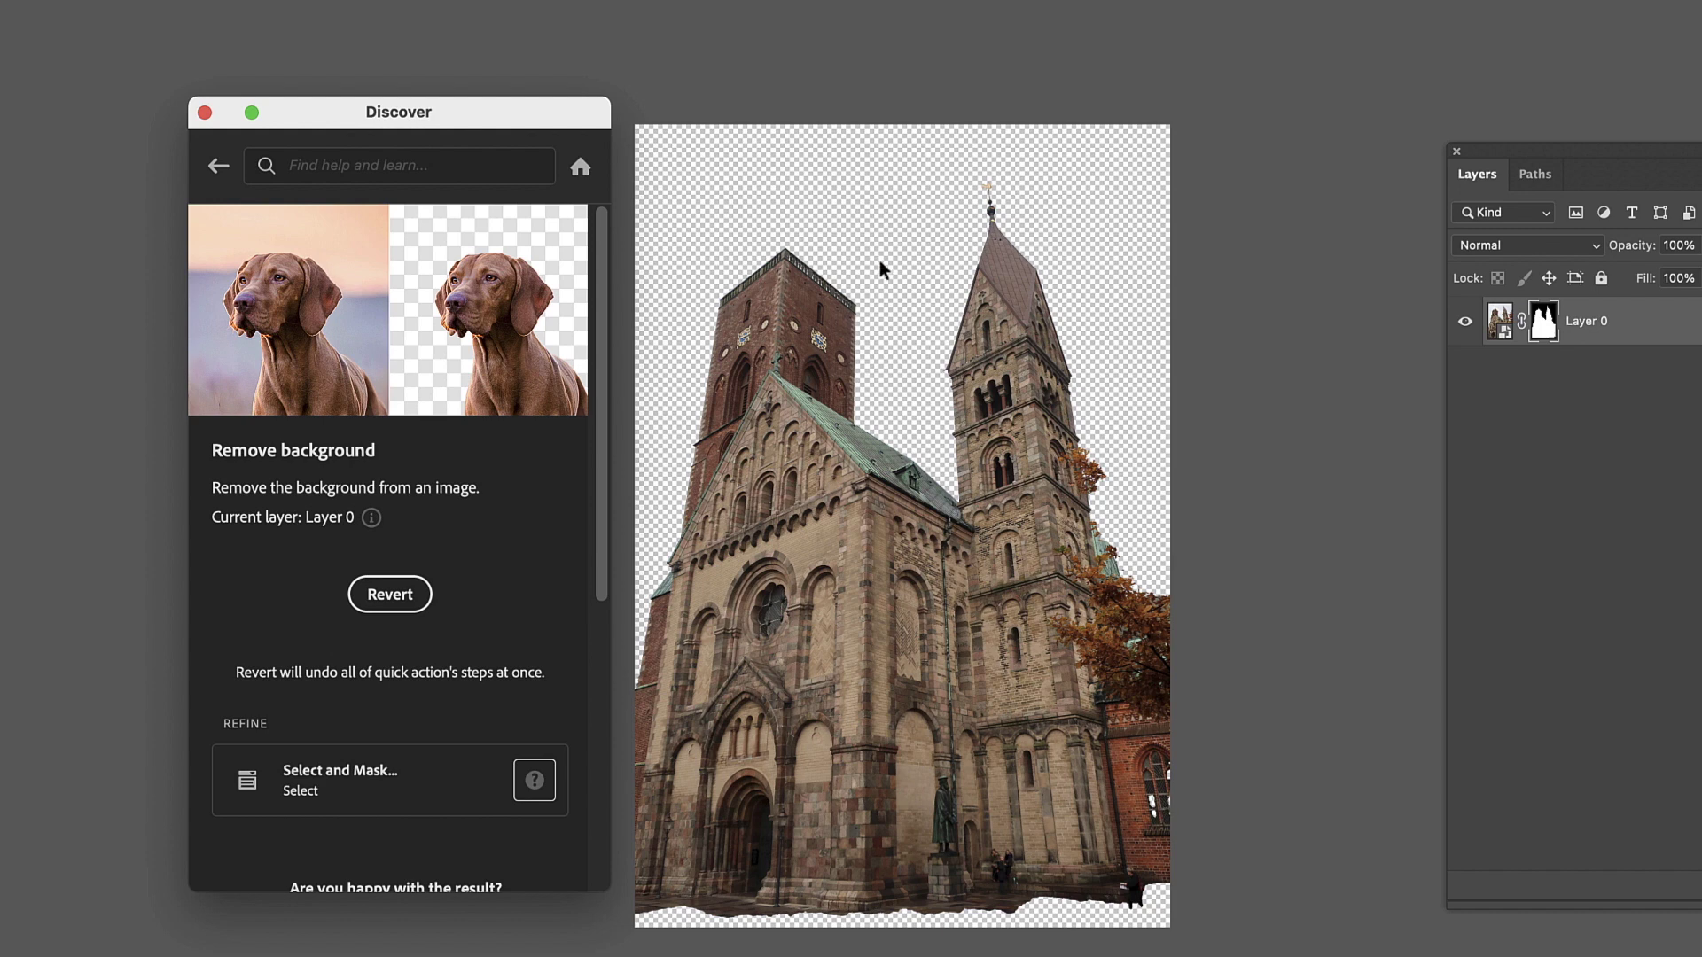
Return to the Discover home page and revisit the Quick actions list.
{"action": "left_click", "coordinate": [219, 168]}
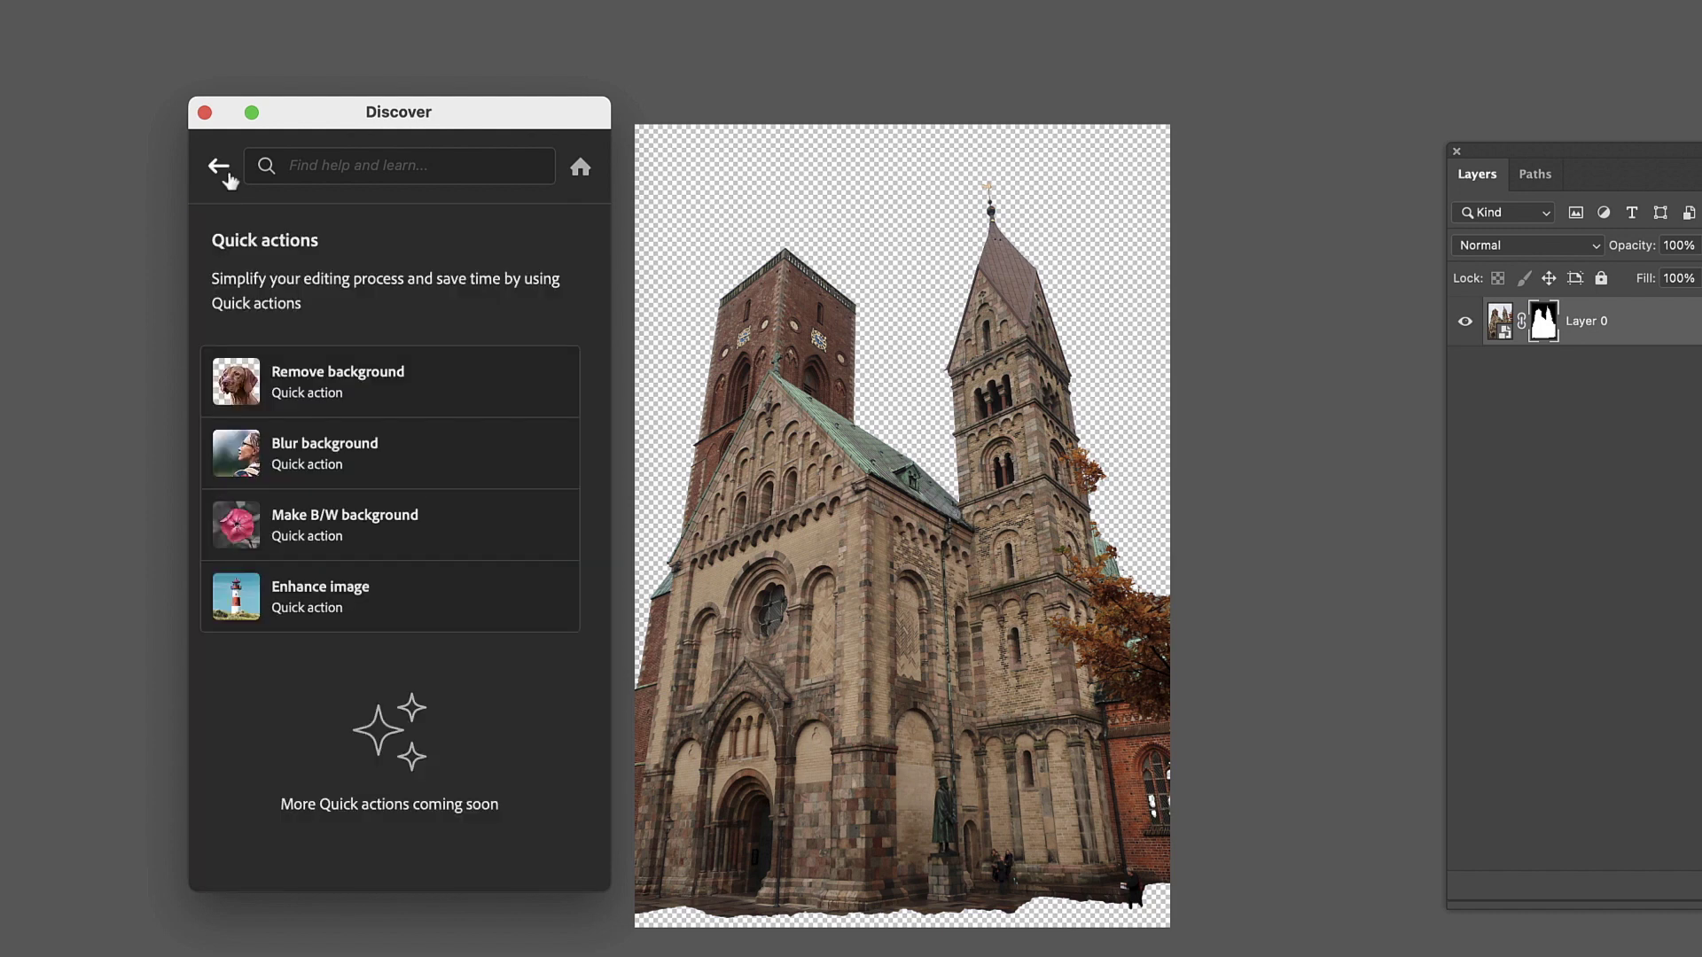
{"action": "left_click", "coordinate": [219, 170]}
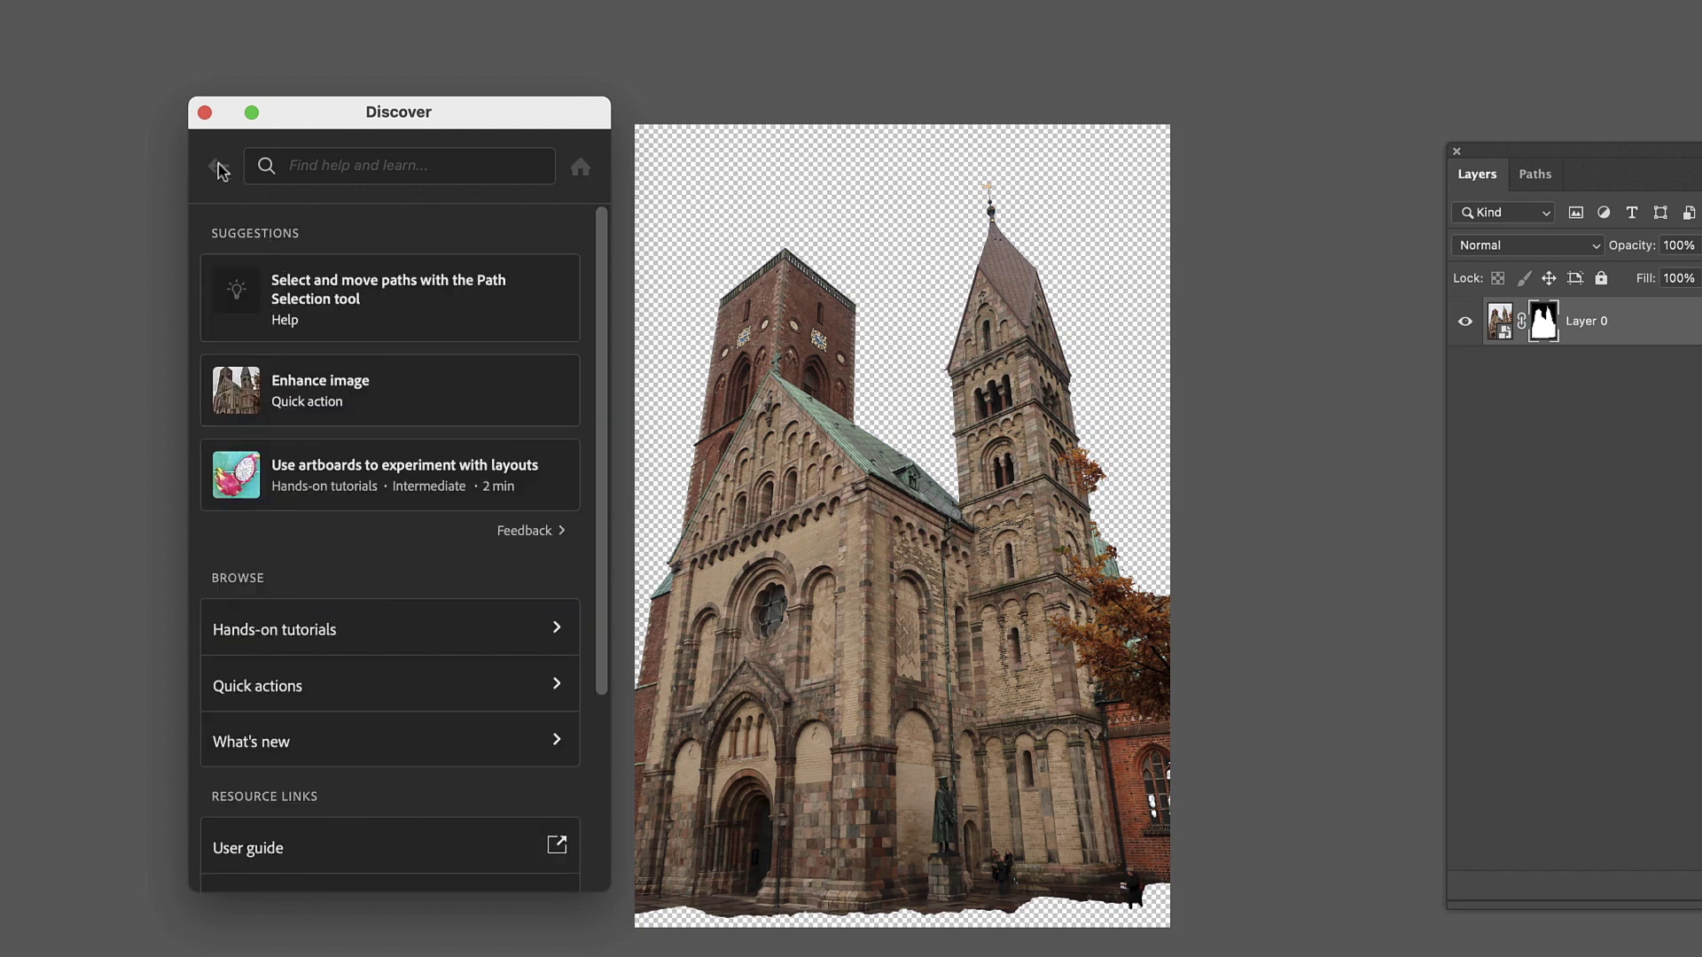
{"action": "scroll", "coordinate": [380, 674], "scroll_direction": "down", "scroll_amount": 3}
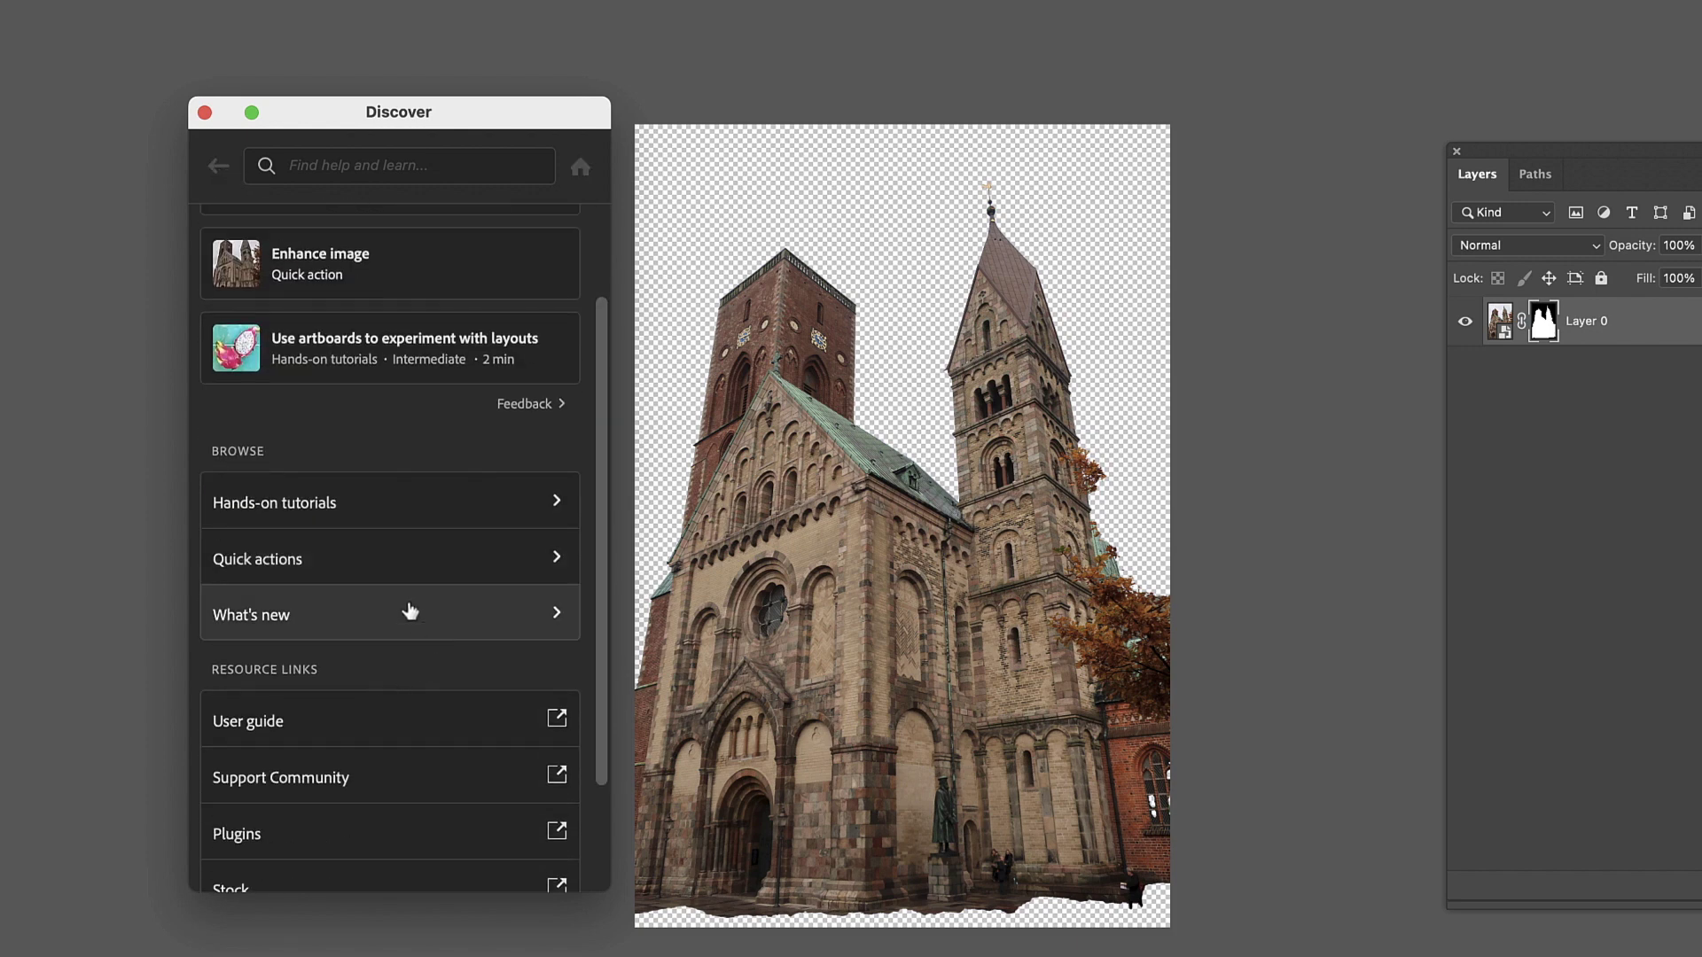
{"action": "left_click", "coordinate": [377, 563]}
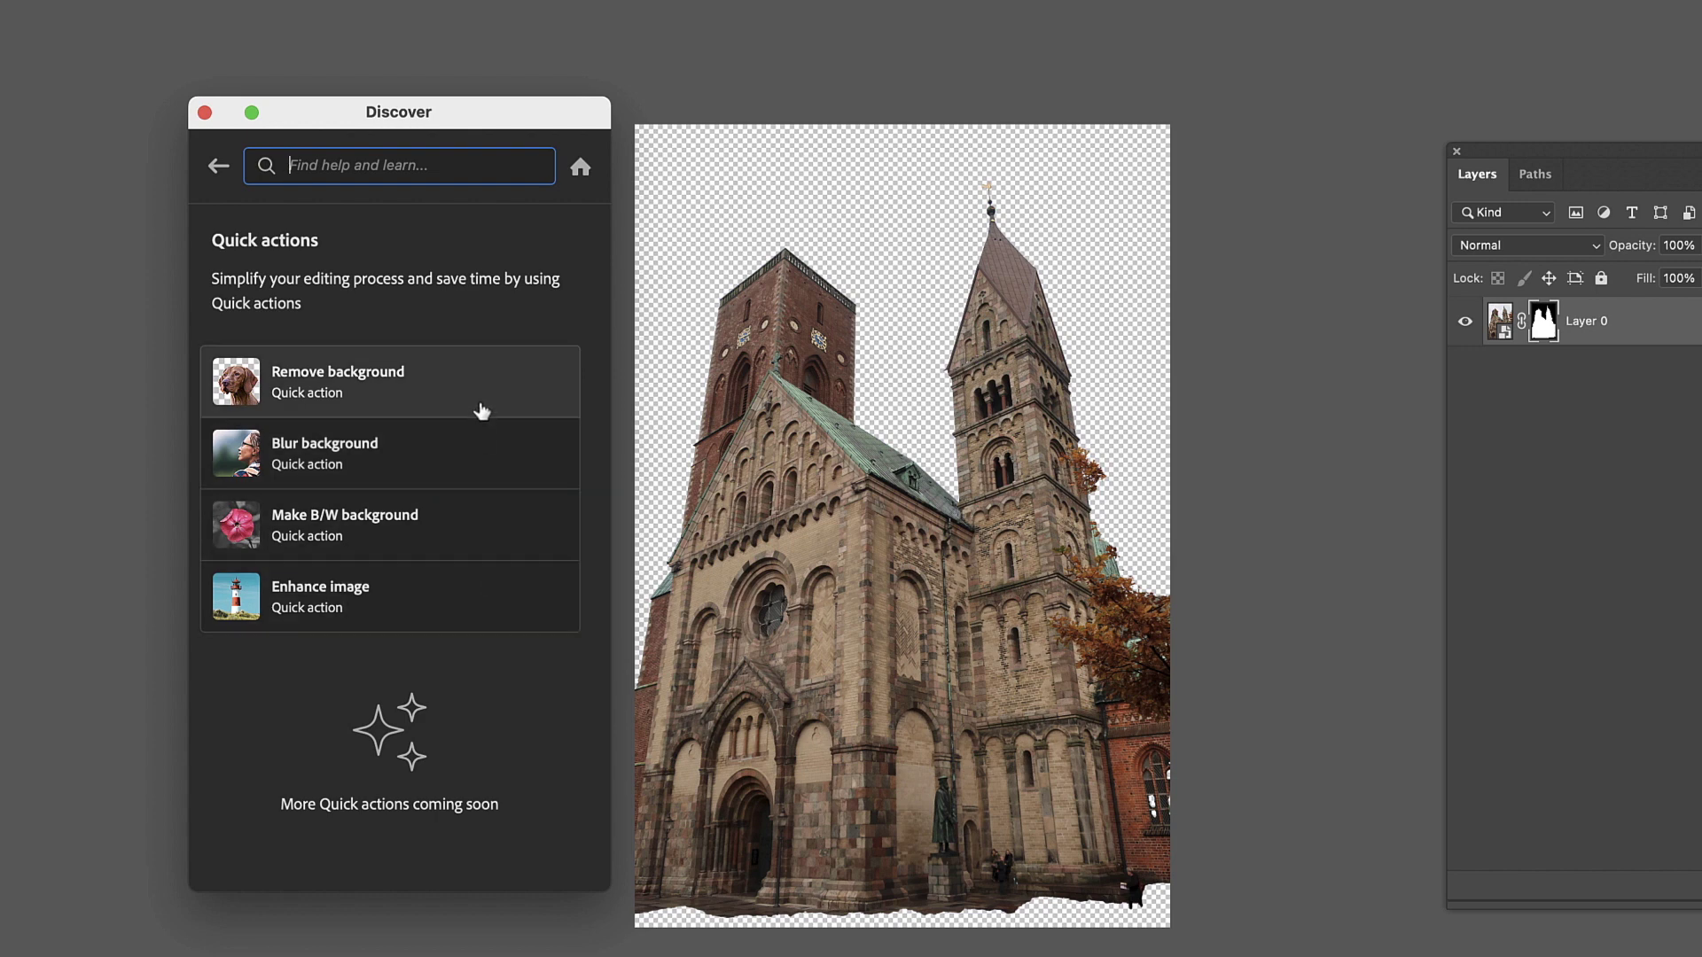
{"action": "left_click", "coordinate": [221, 167]}
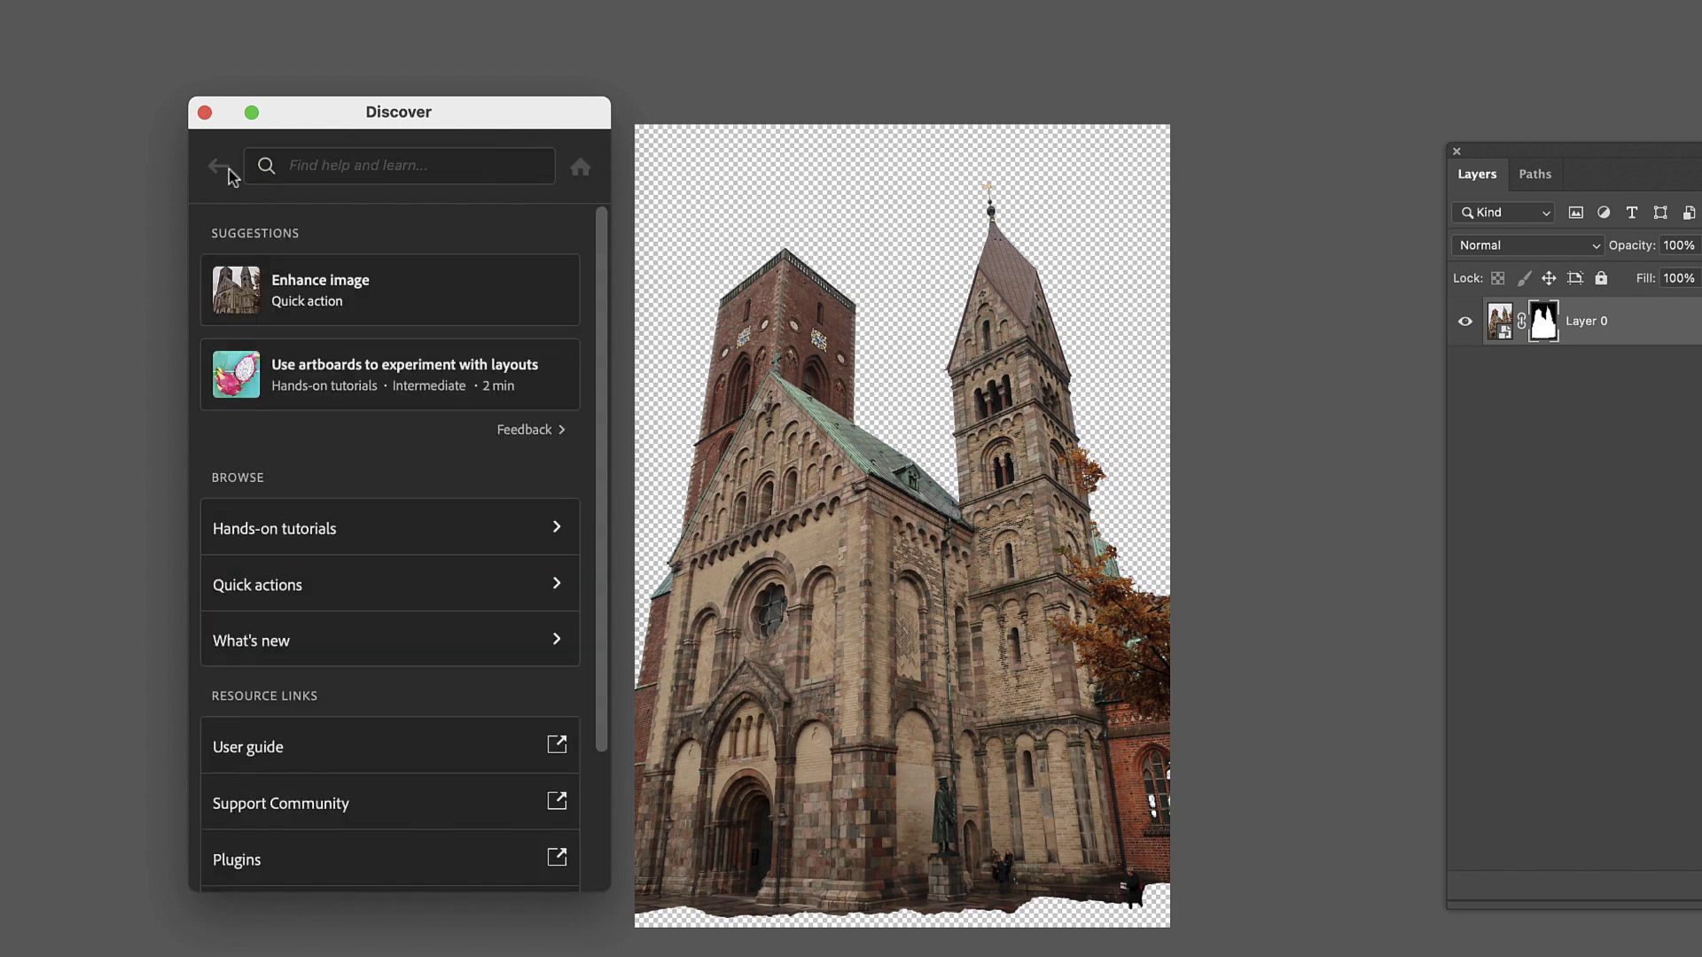
Review What's new, then scroll to Resource Links and open Plugins in the browser.
{"action": "scroll", "coordinate": [429, 523], "scroll_direction": "down", "scroll_amount": 3}
{"action": "left_click", "coordinate": [323, 514]}
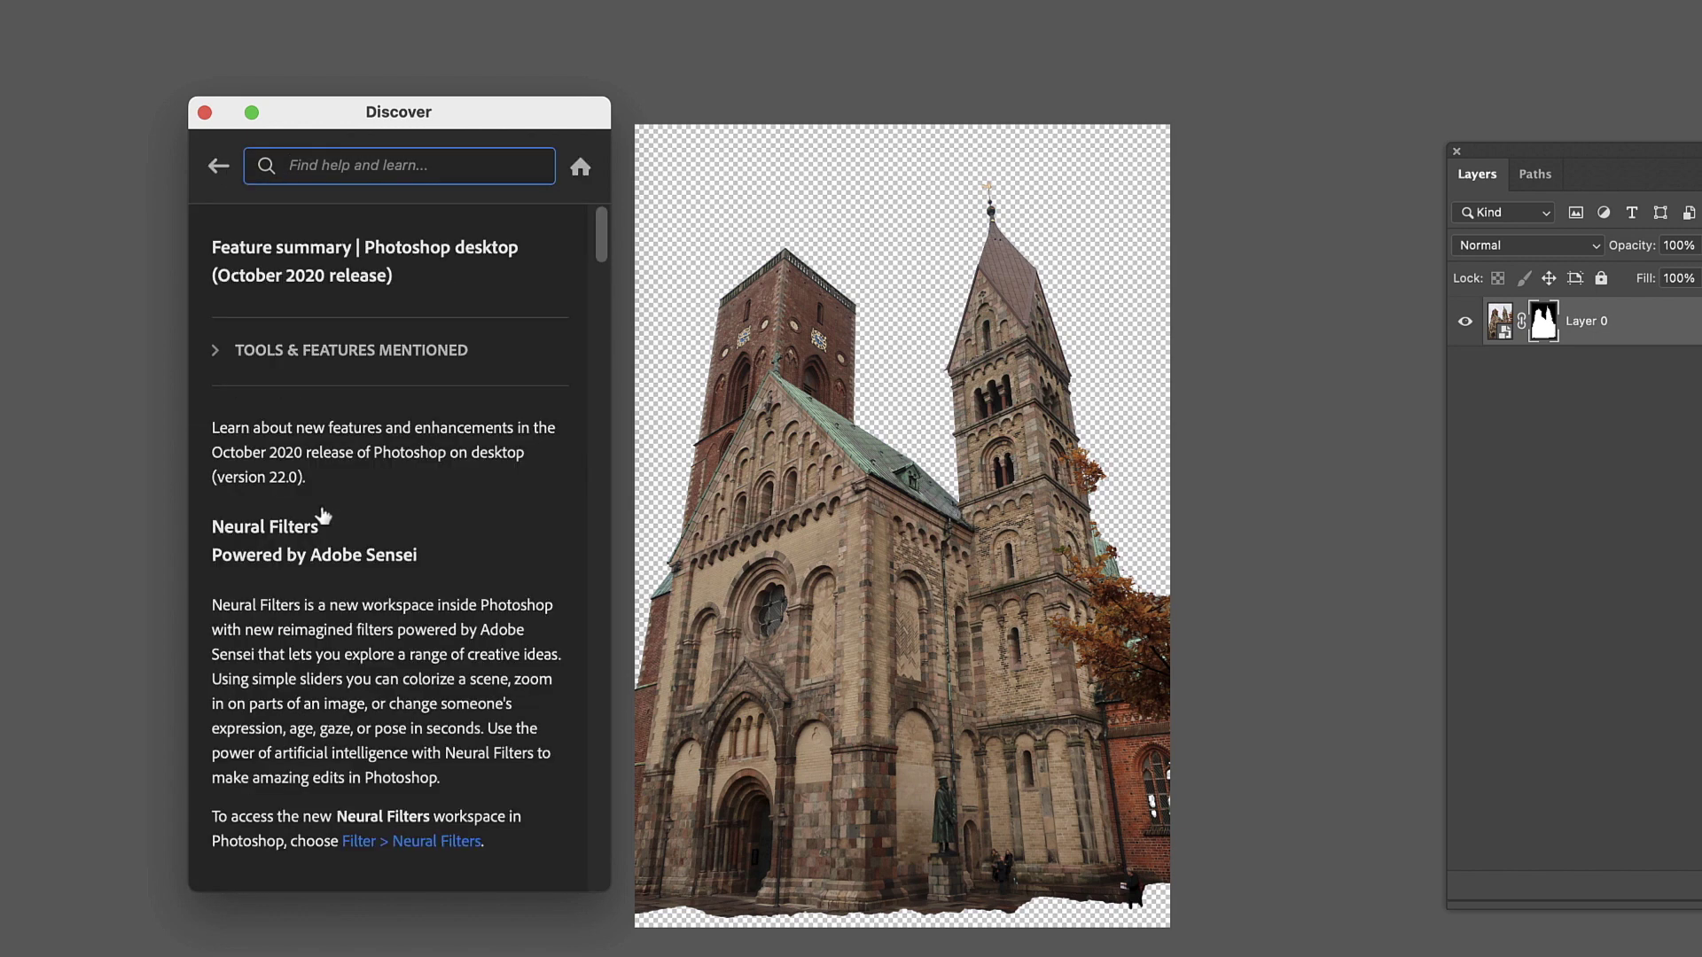
{"action": "scroll", "coordinate": [429, 678], "scroll_direction": "down", "scroll_amount": 5}
{"action": "scroll", "coordinate": [429, 678], "scroll_direction": "up", "scroll_amount": 5}
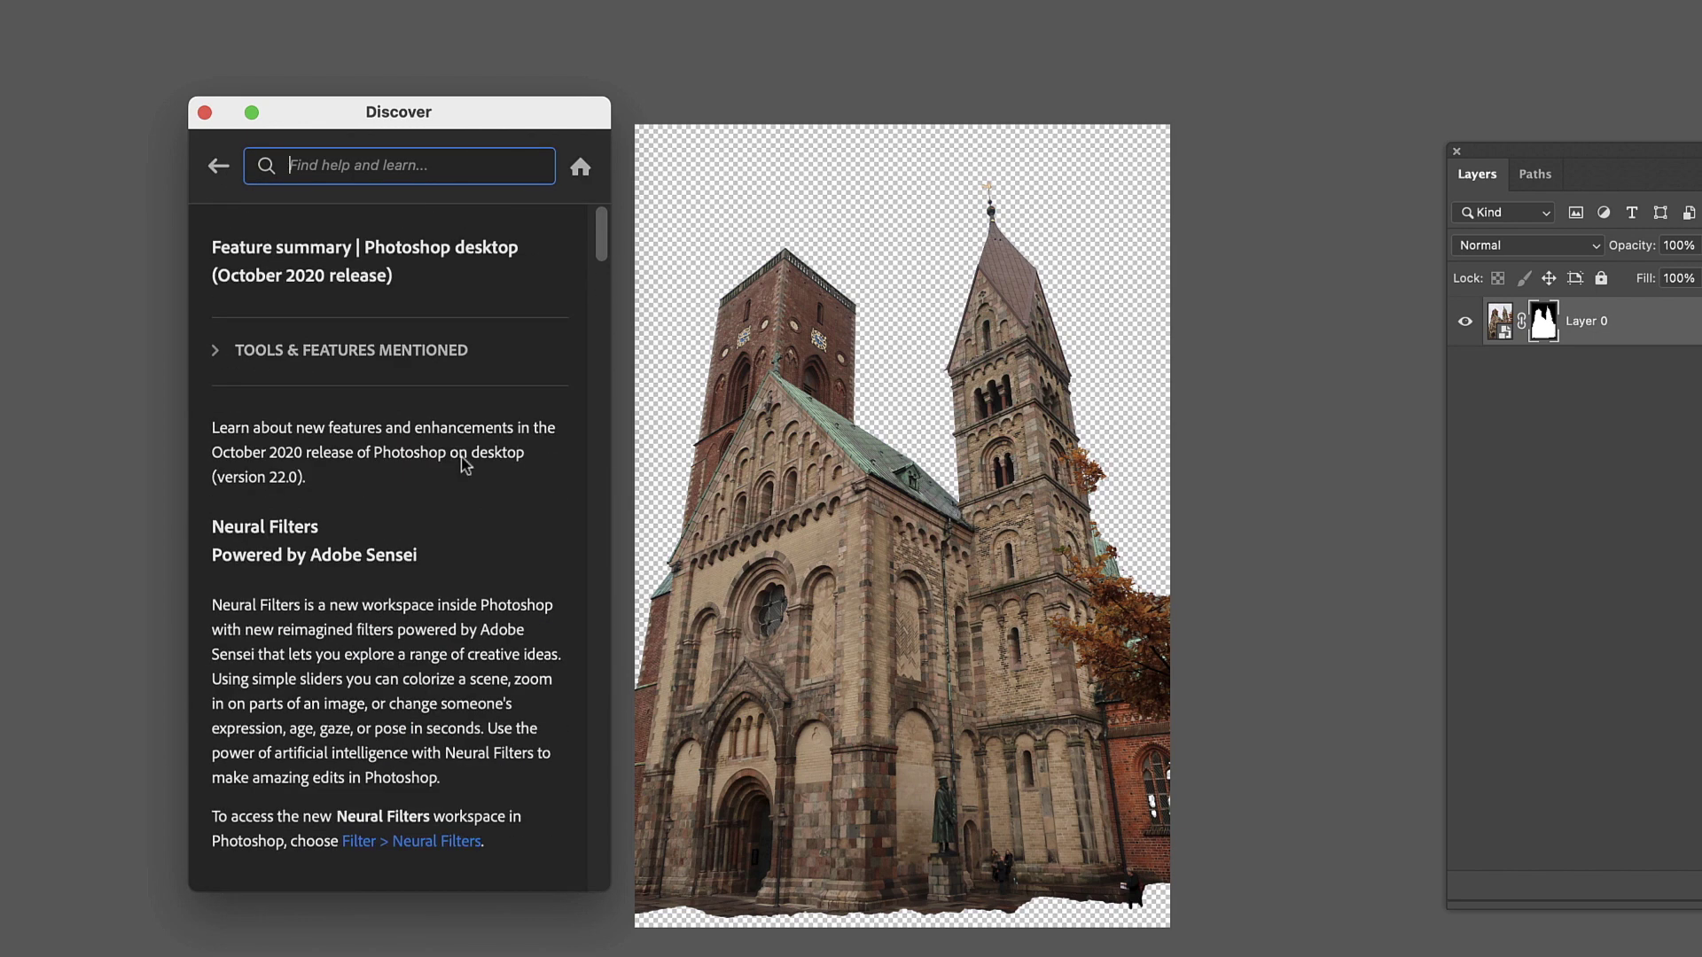
{"action": "left_click", "coordinate": [220, 170]}
{"action": "scroll", "coordinate": [412, 494], "scroll_direction": "down", "scroll_amount": 3}
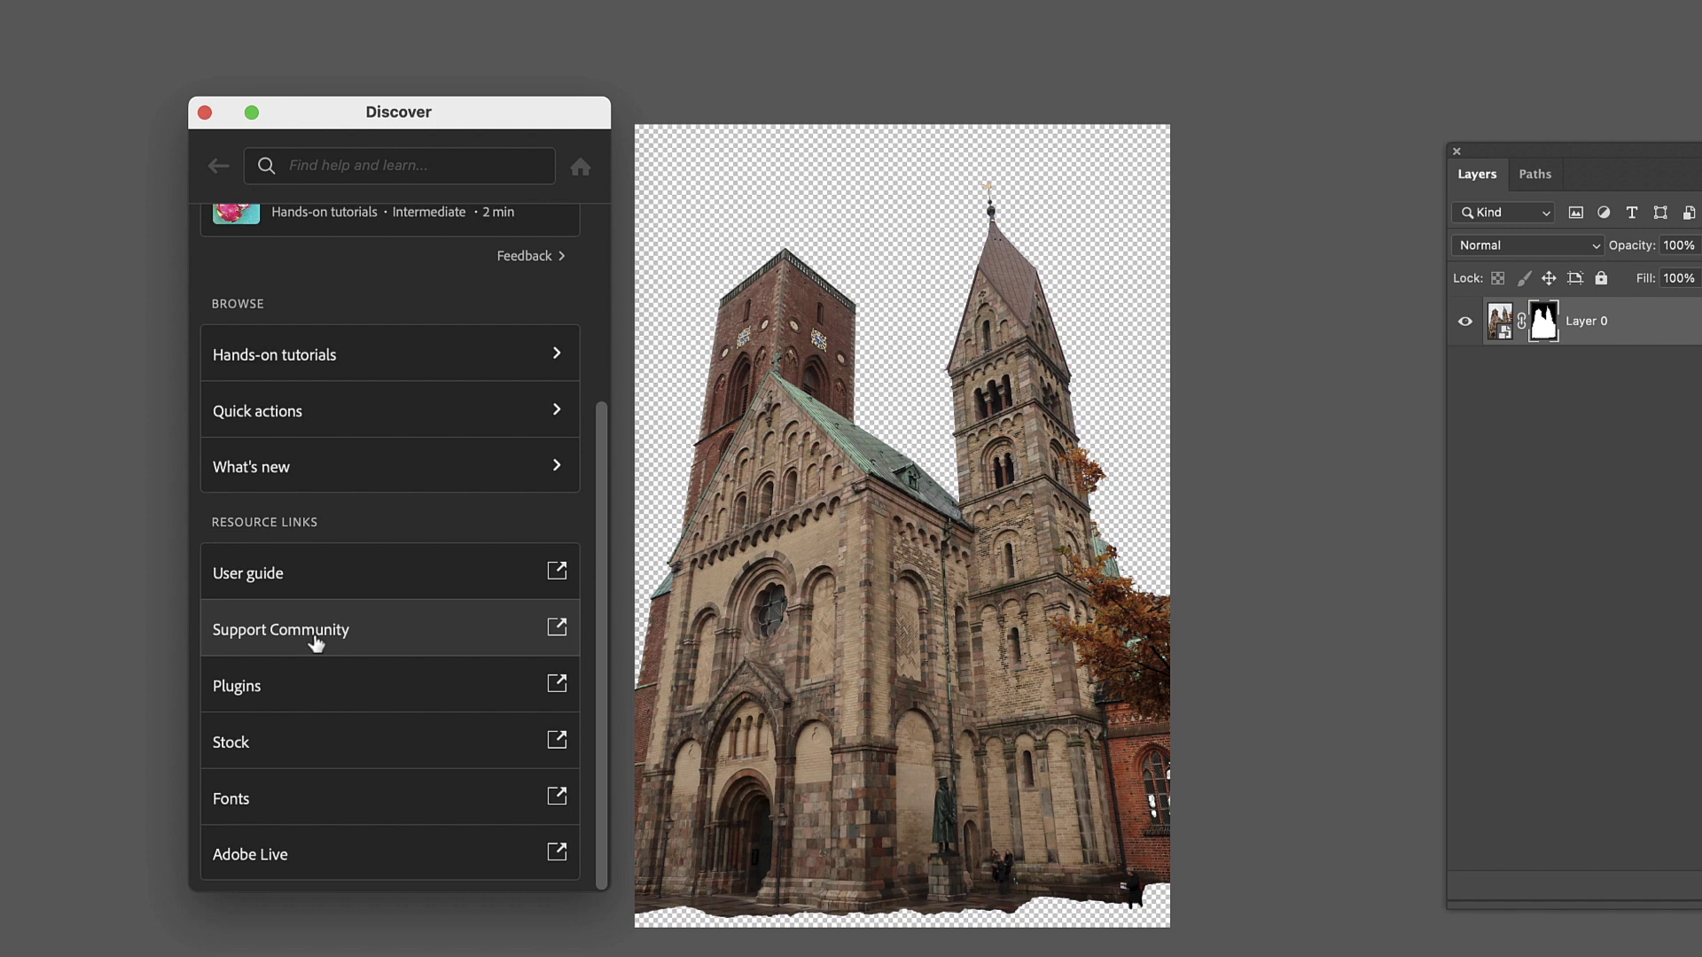
{"action": "left_click", "coordinate": [250, 693]}
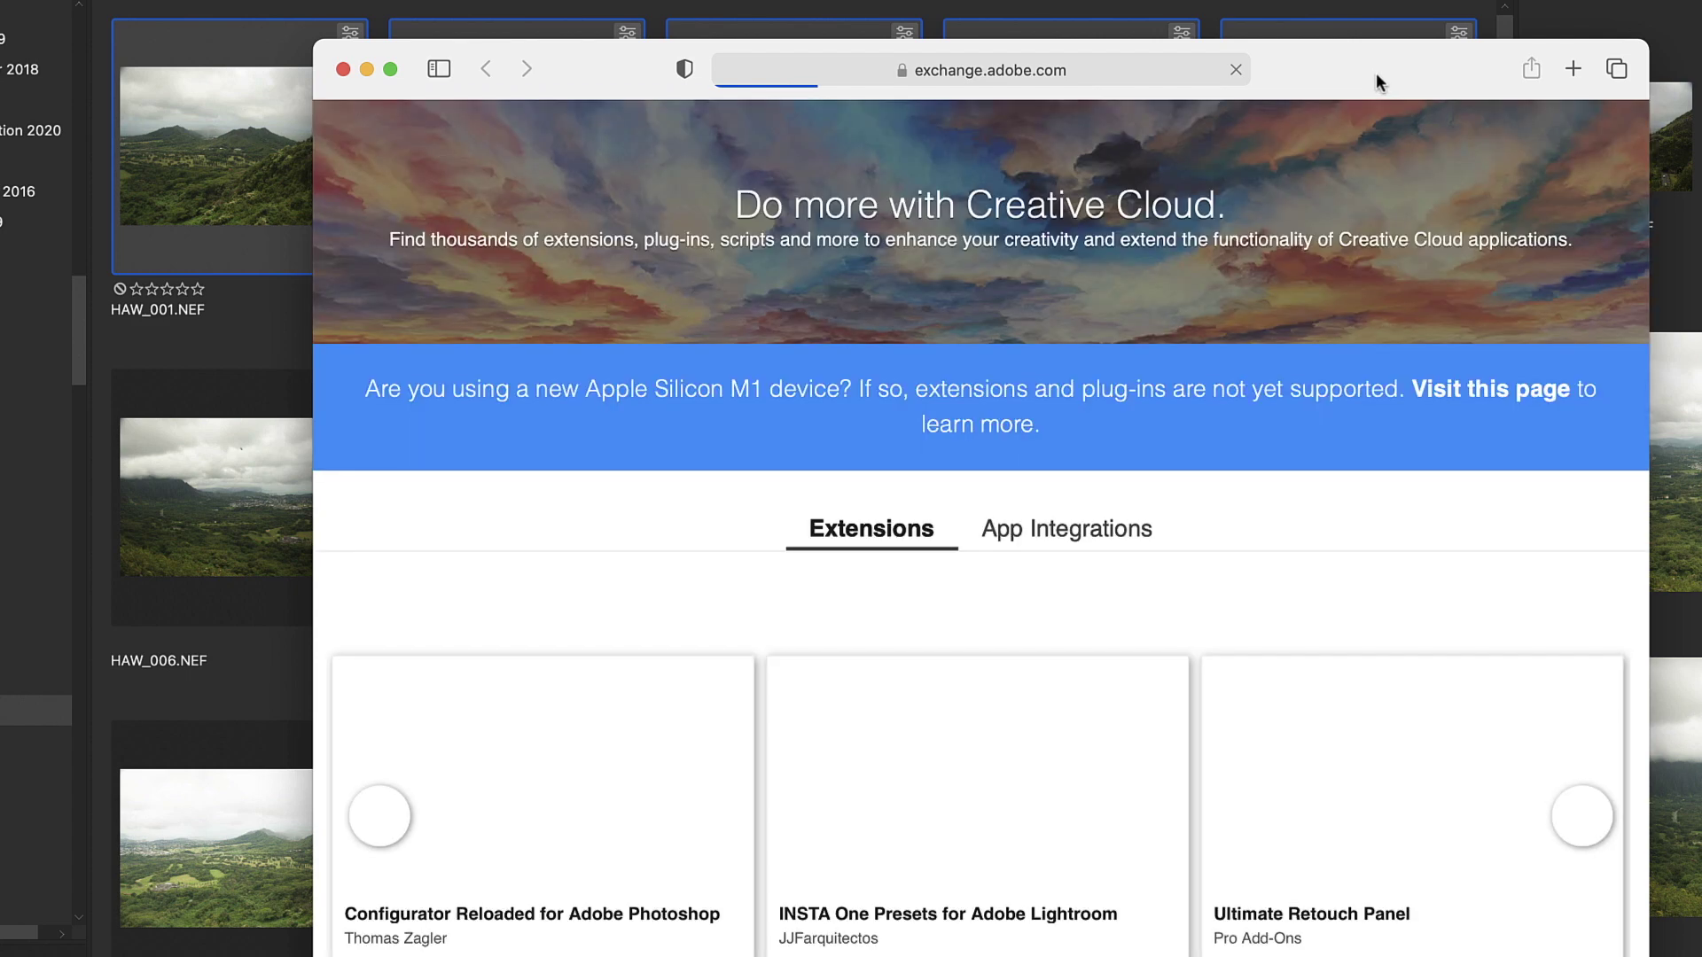
Scroll through the free Photoshop Extensions listing on Adobe Exchange.
{"action": "left_click_drag", "start_coordinate": [1376, 73], "coordinate": [1202, 1]}
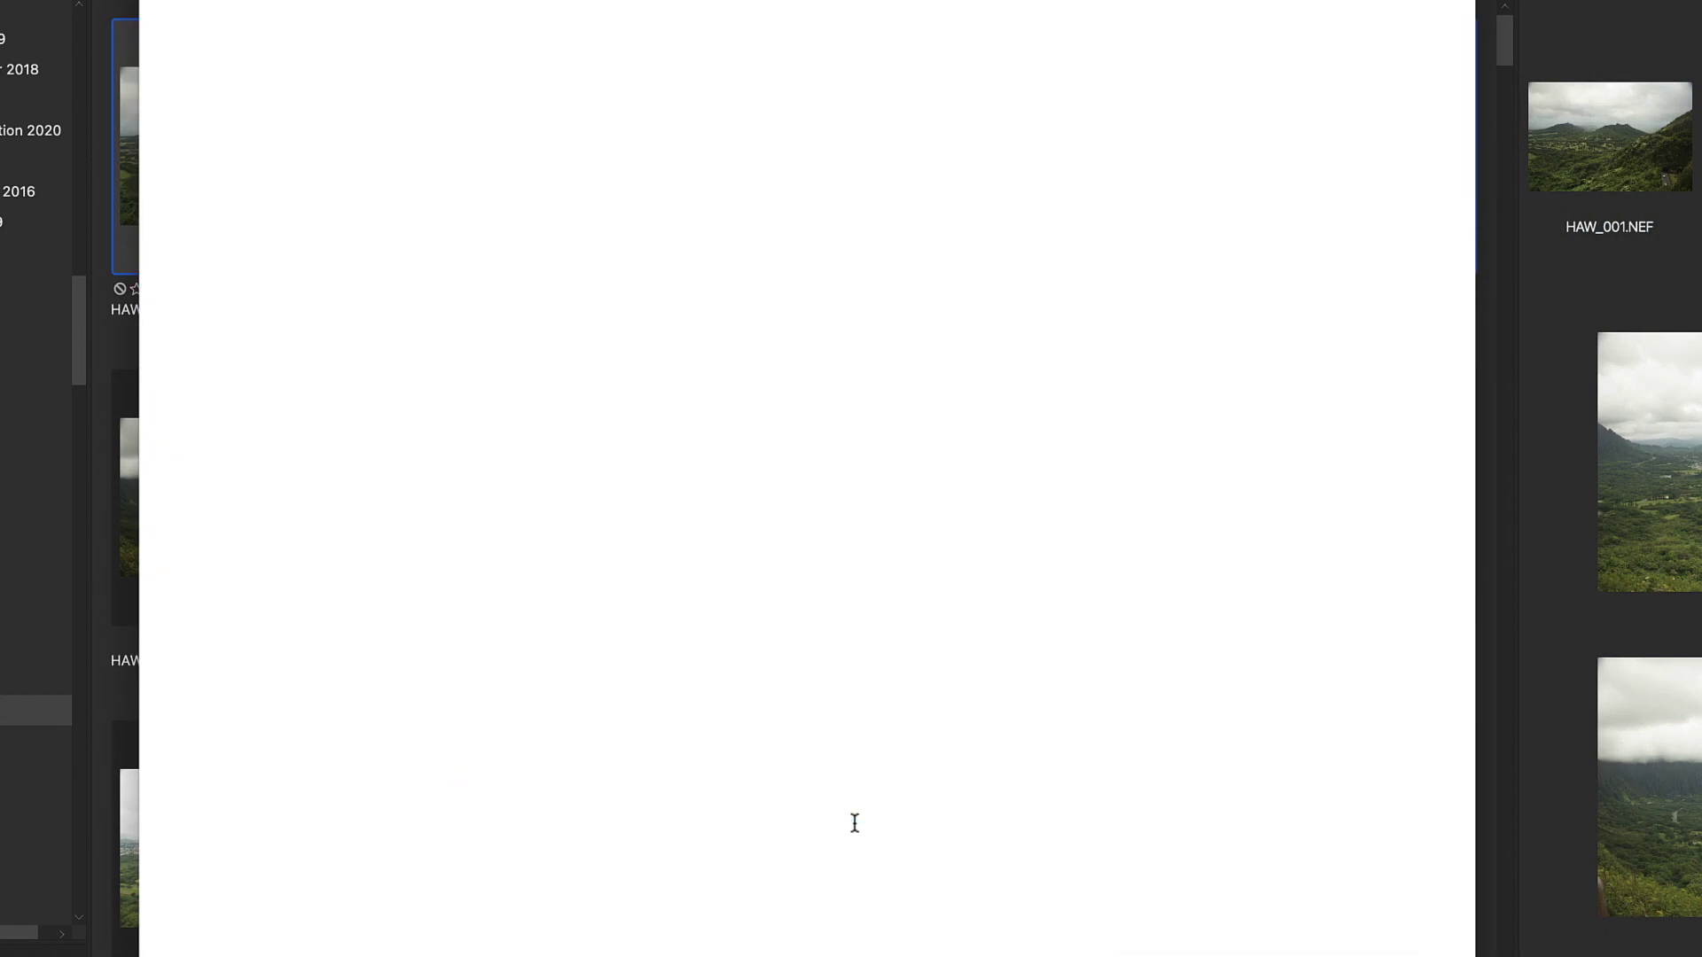
{"action": "scroll", "coordinate": [855, 823], "scroll_direction": "down", "scroll_amount": 8}
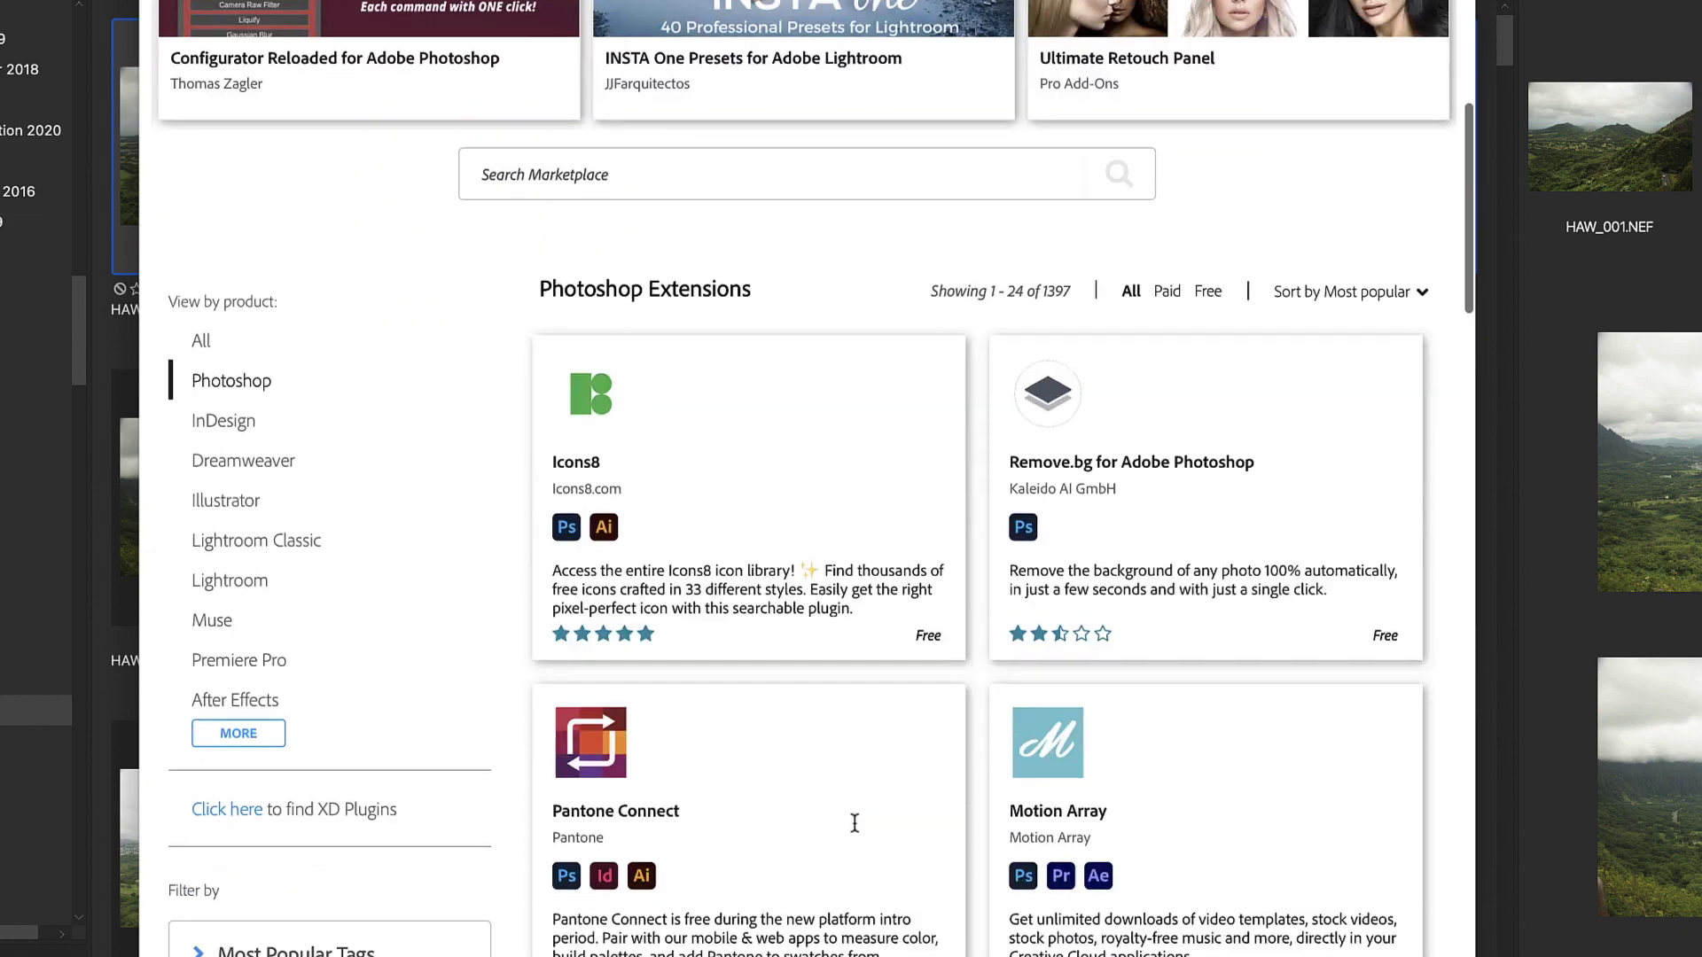
{"action": "scroll", "coordinate": [854, 824], "scroll_direction": "down", "scroll_amount": 6}
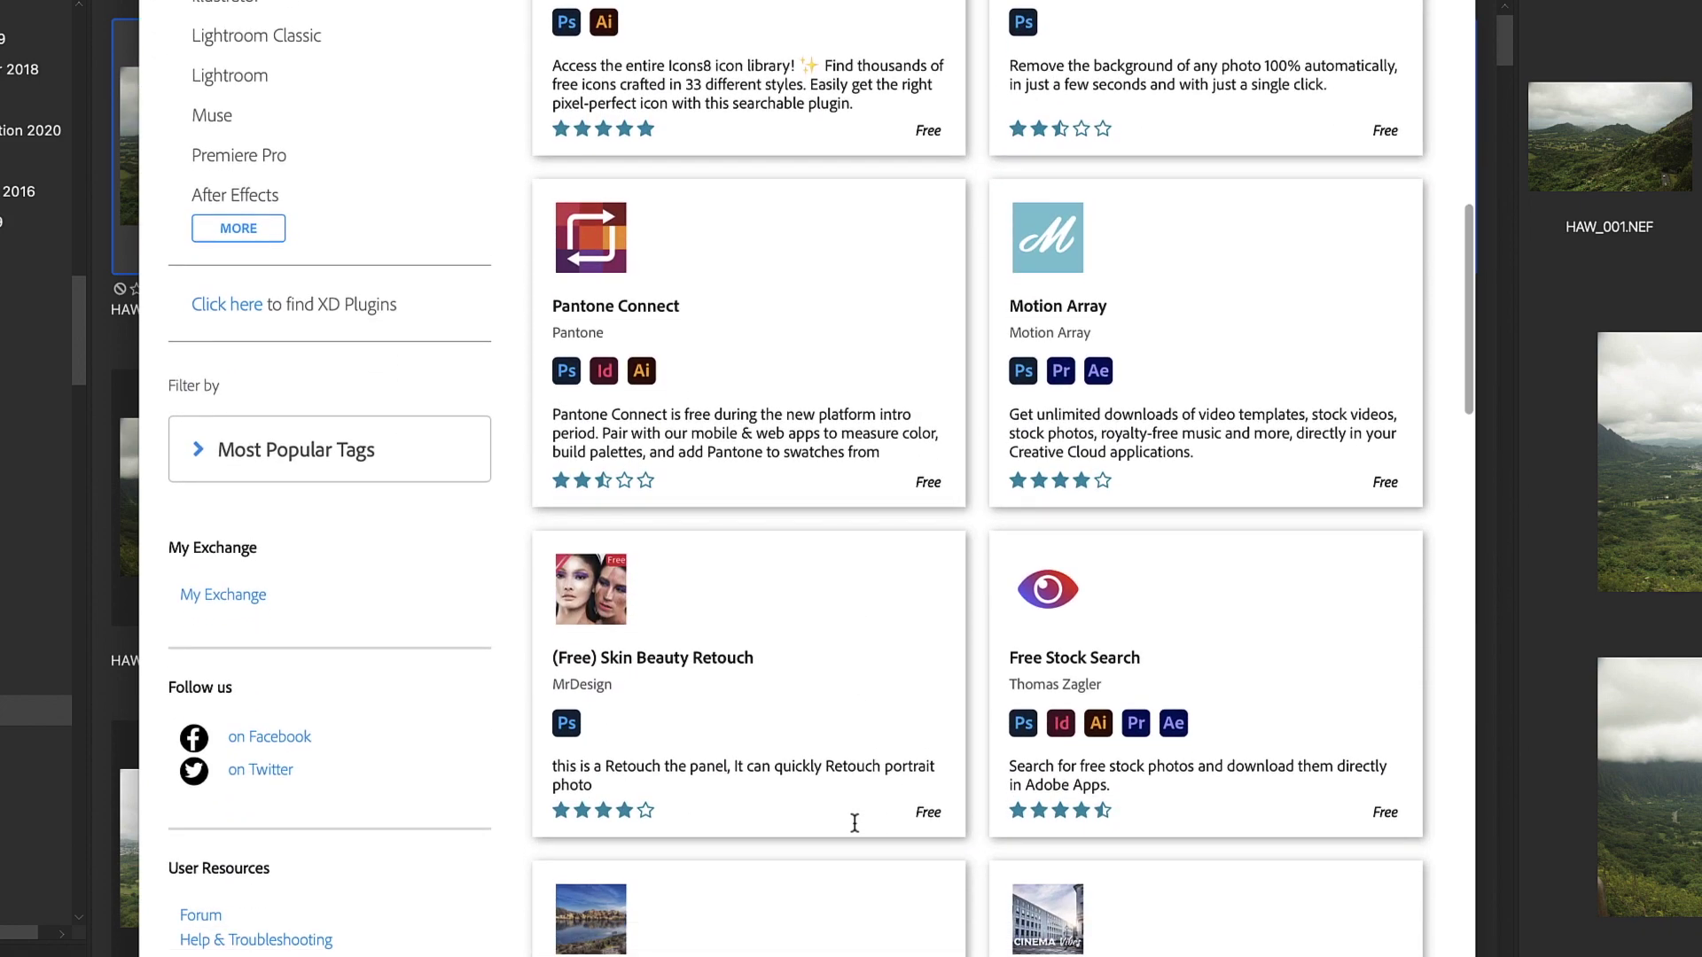
{"action": "scroll", "coordinate": [854, 823], "scroll_direction": "down", "scroll_amount": 4}
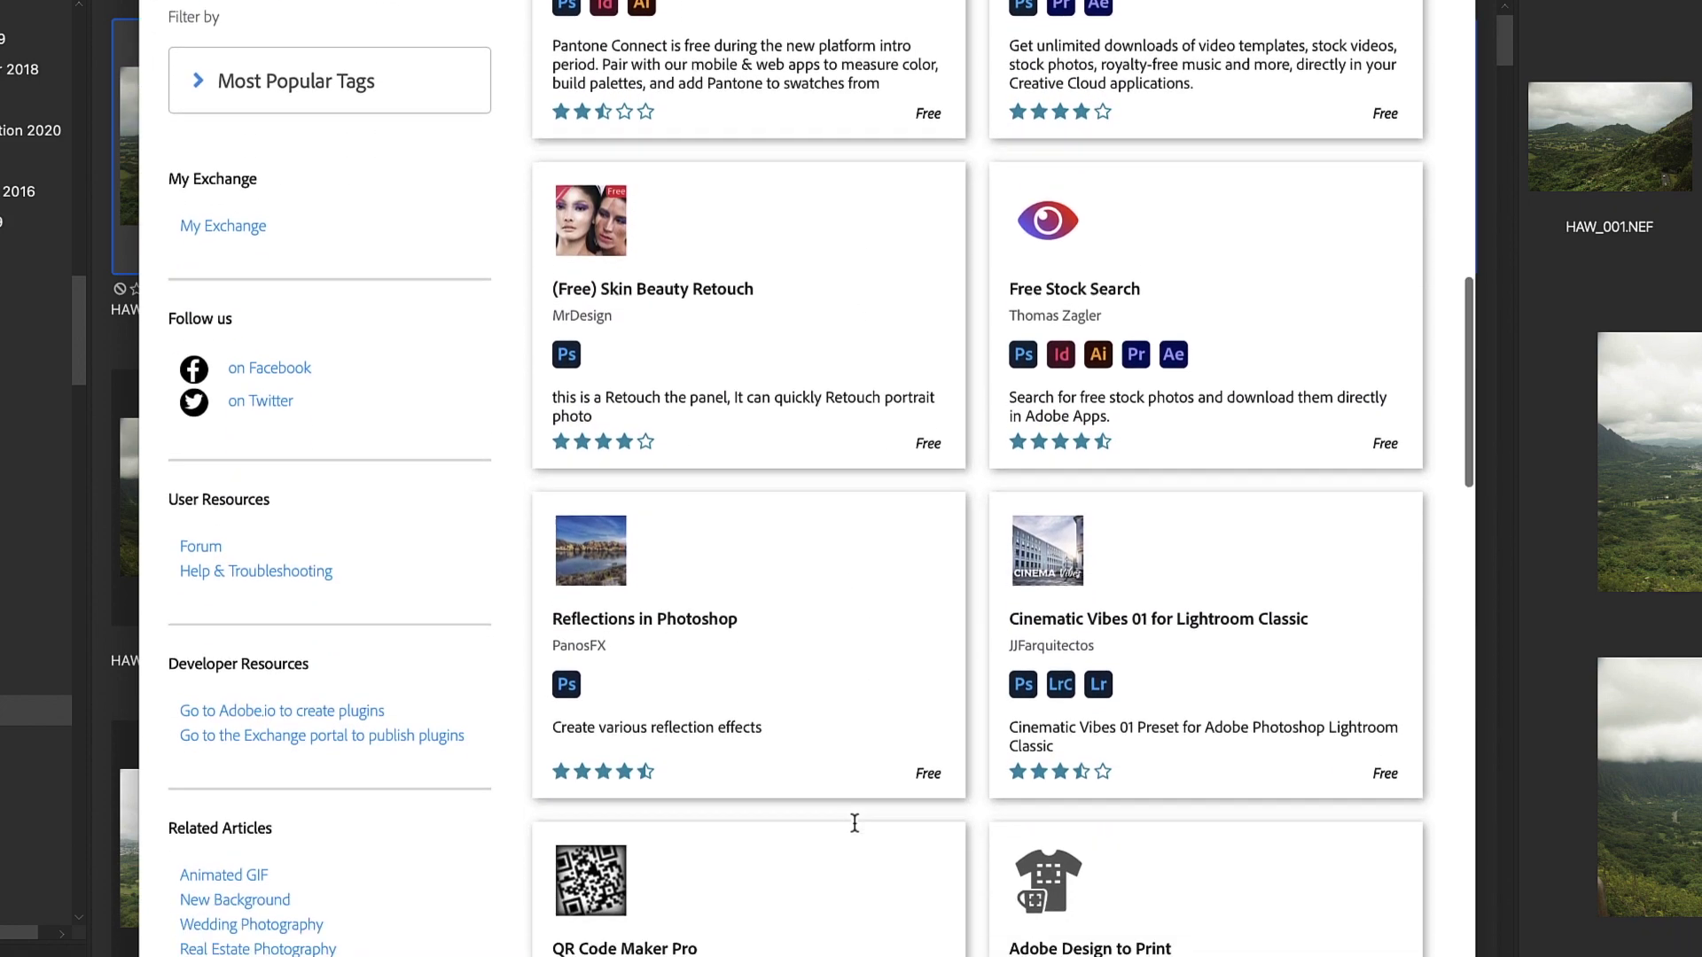
{"action": "scroll", "coordinate": [855, 824], "scroll_direction": "down", "scroll_amount": 1}
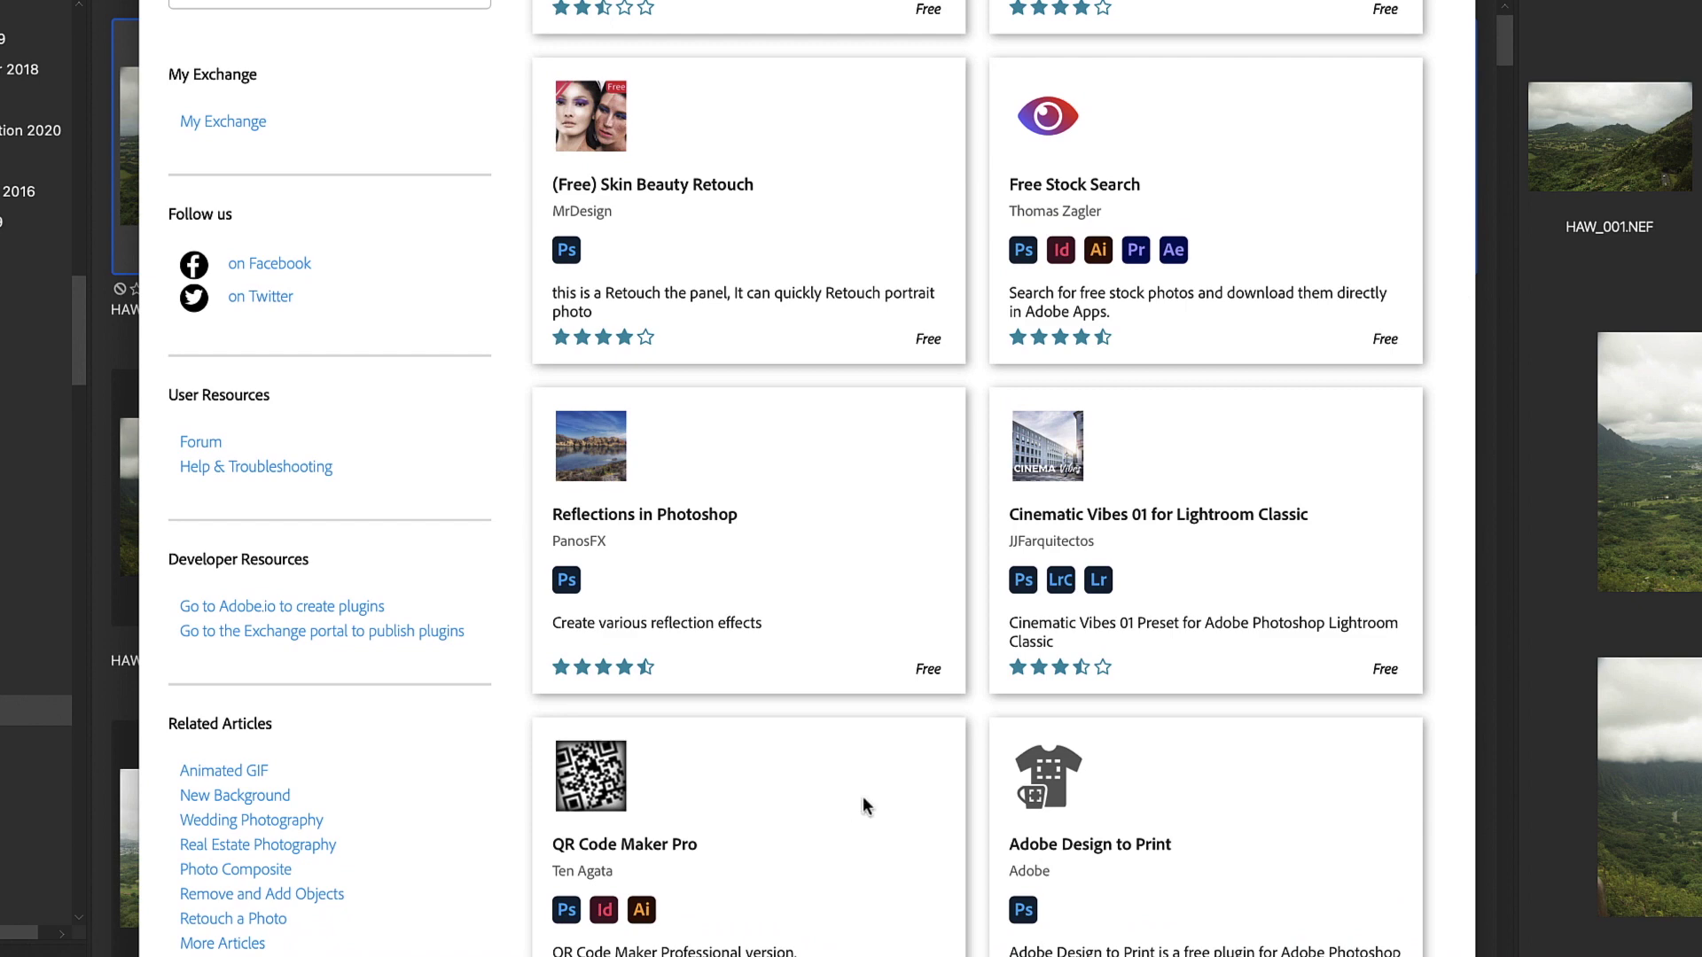
{"action": "scroll", "coordinate": [1093, 678], "scroll_direction": "down", "scroll_amount": 6}
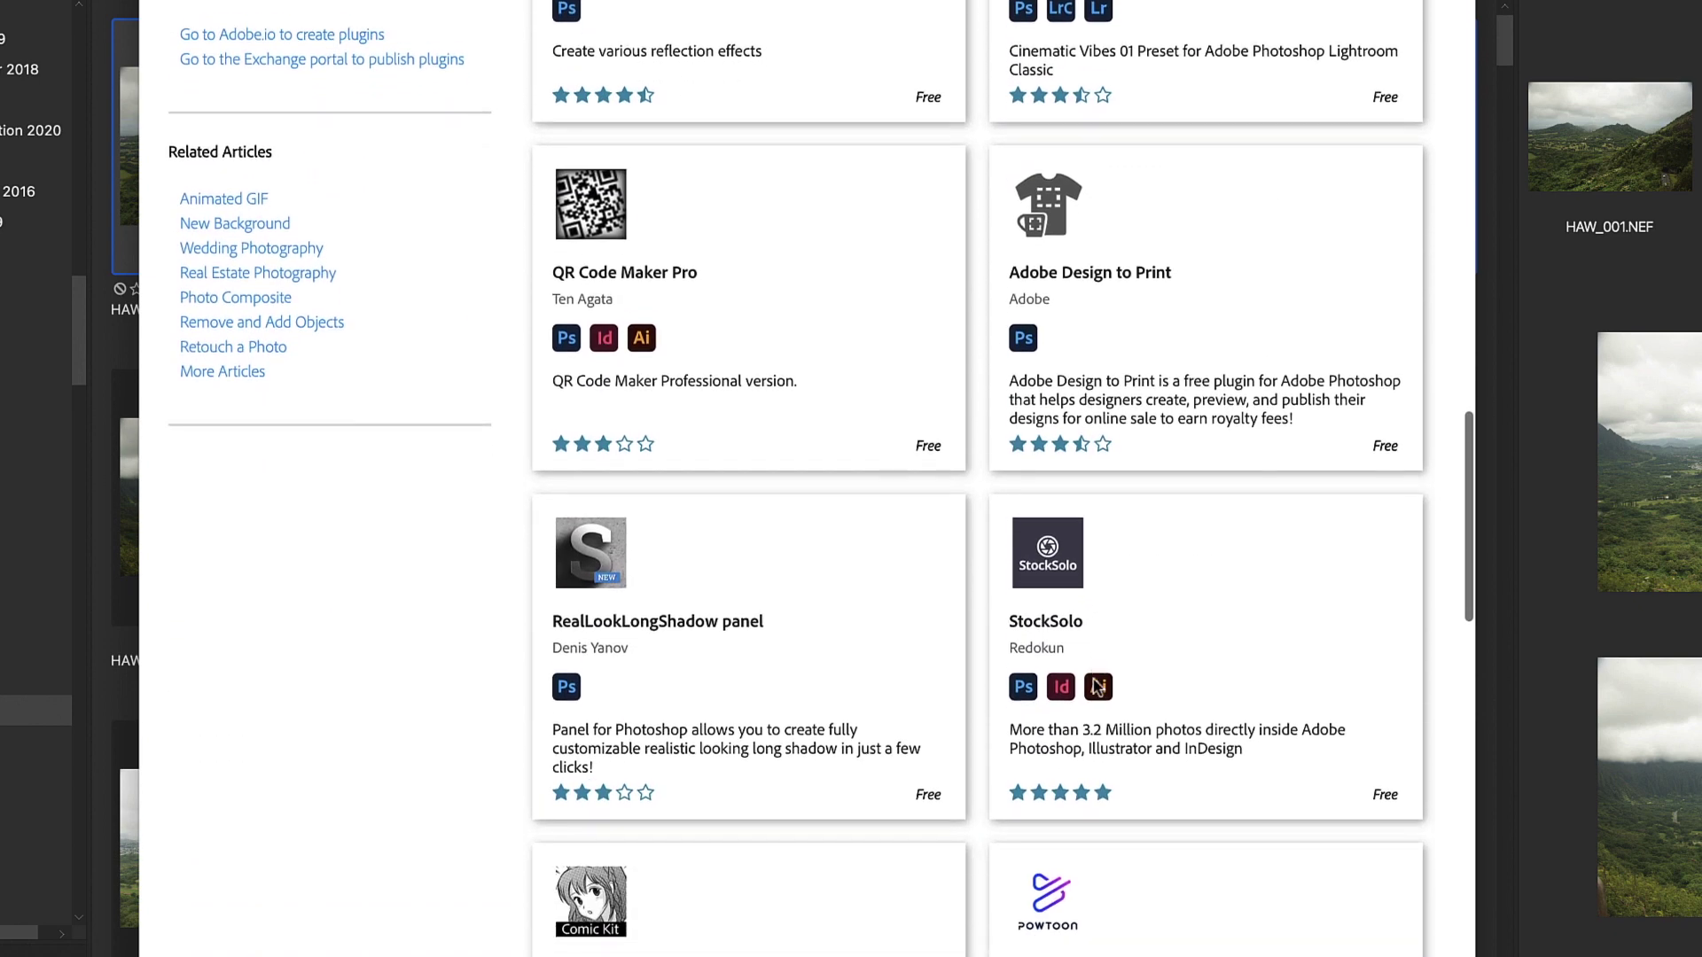
{"action": "scroll", "coordinate": [1097, 687], "scroll_direction": "down", "scroll_amount": 9}
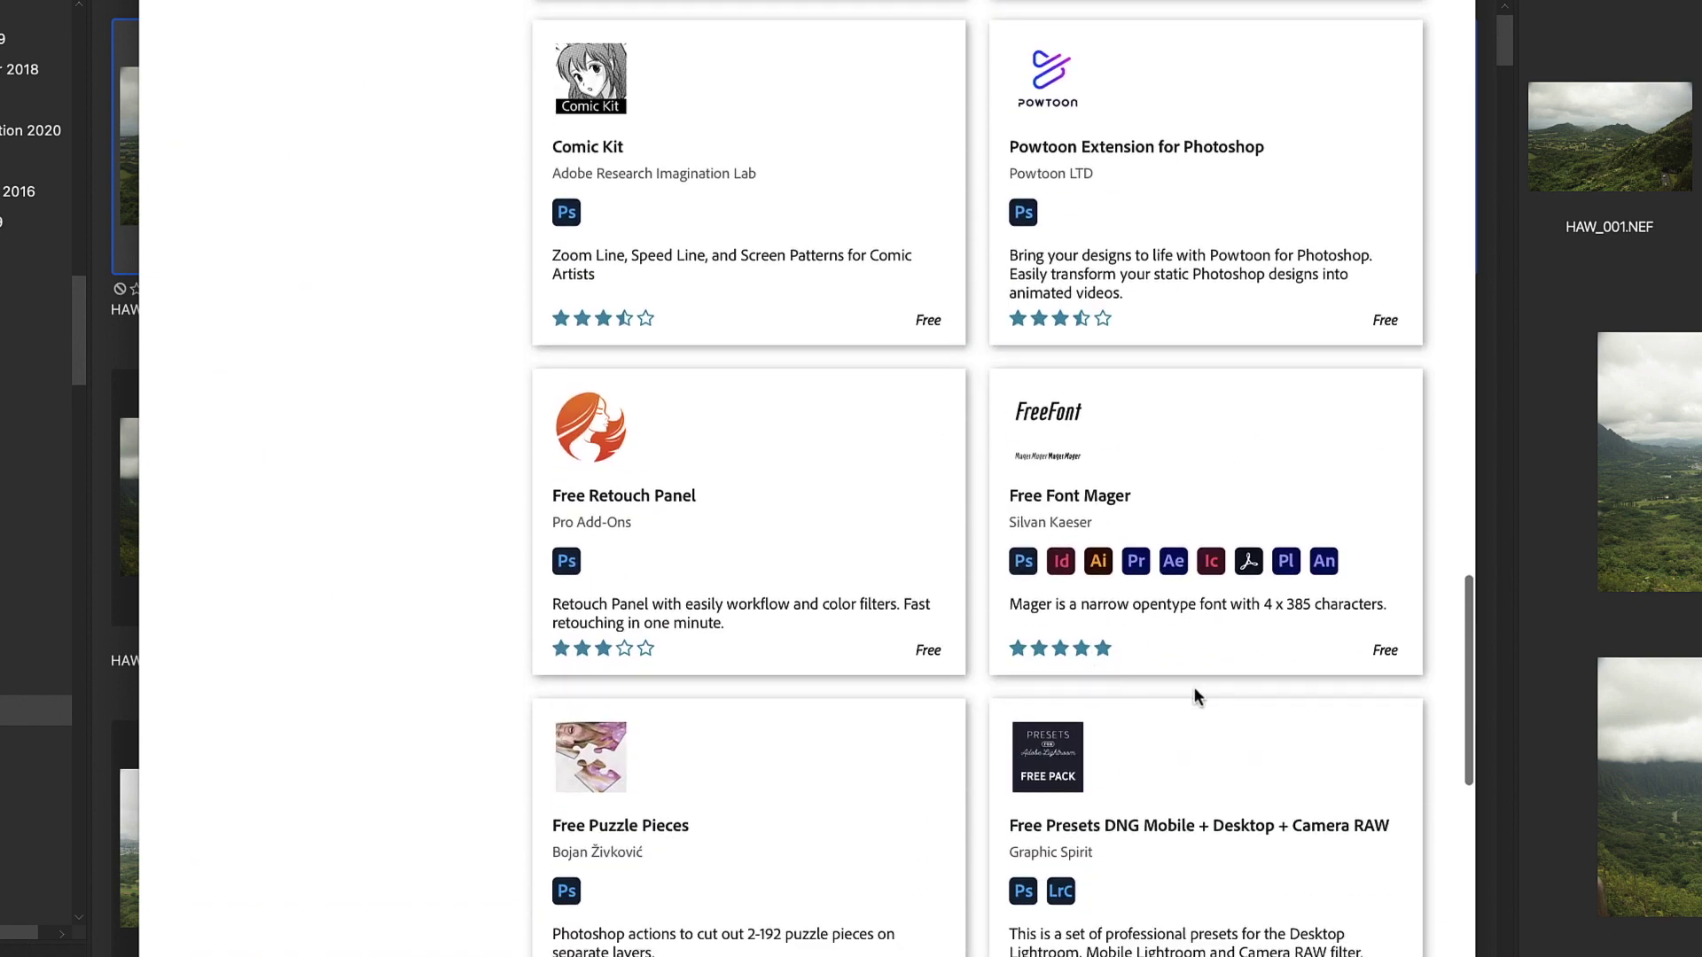
{"action": "scroll", "coordinate": [950, 763], "scroll_direction": "down", "scroll_amount": 2}
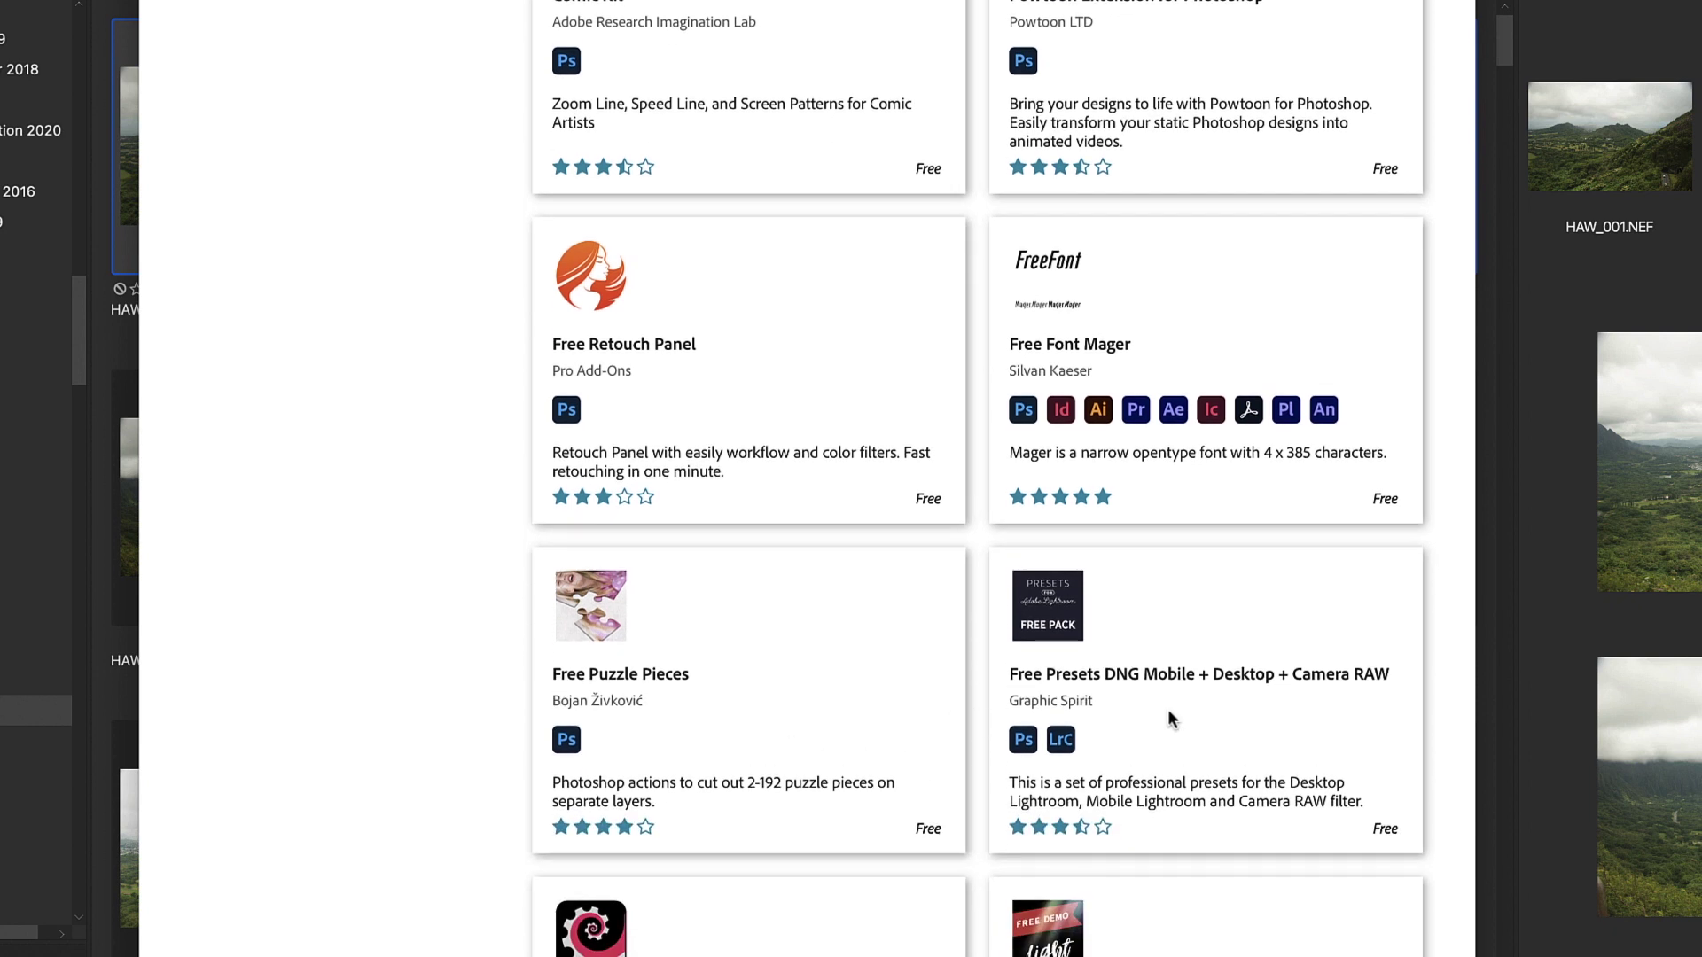
{"action": "scroll", "coordinate": [797, 742], "scroll_direction": "up", "scroll_amount": 15}
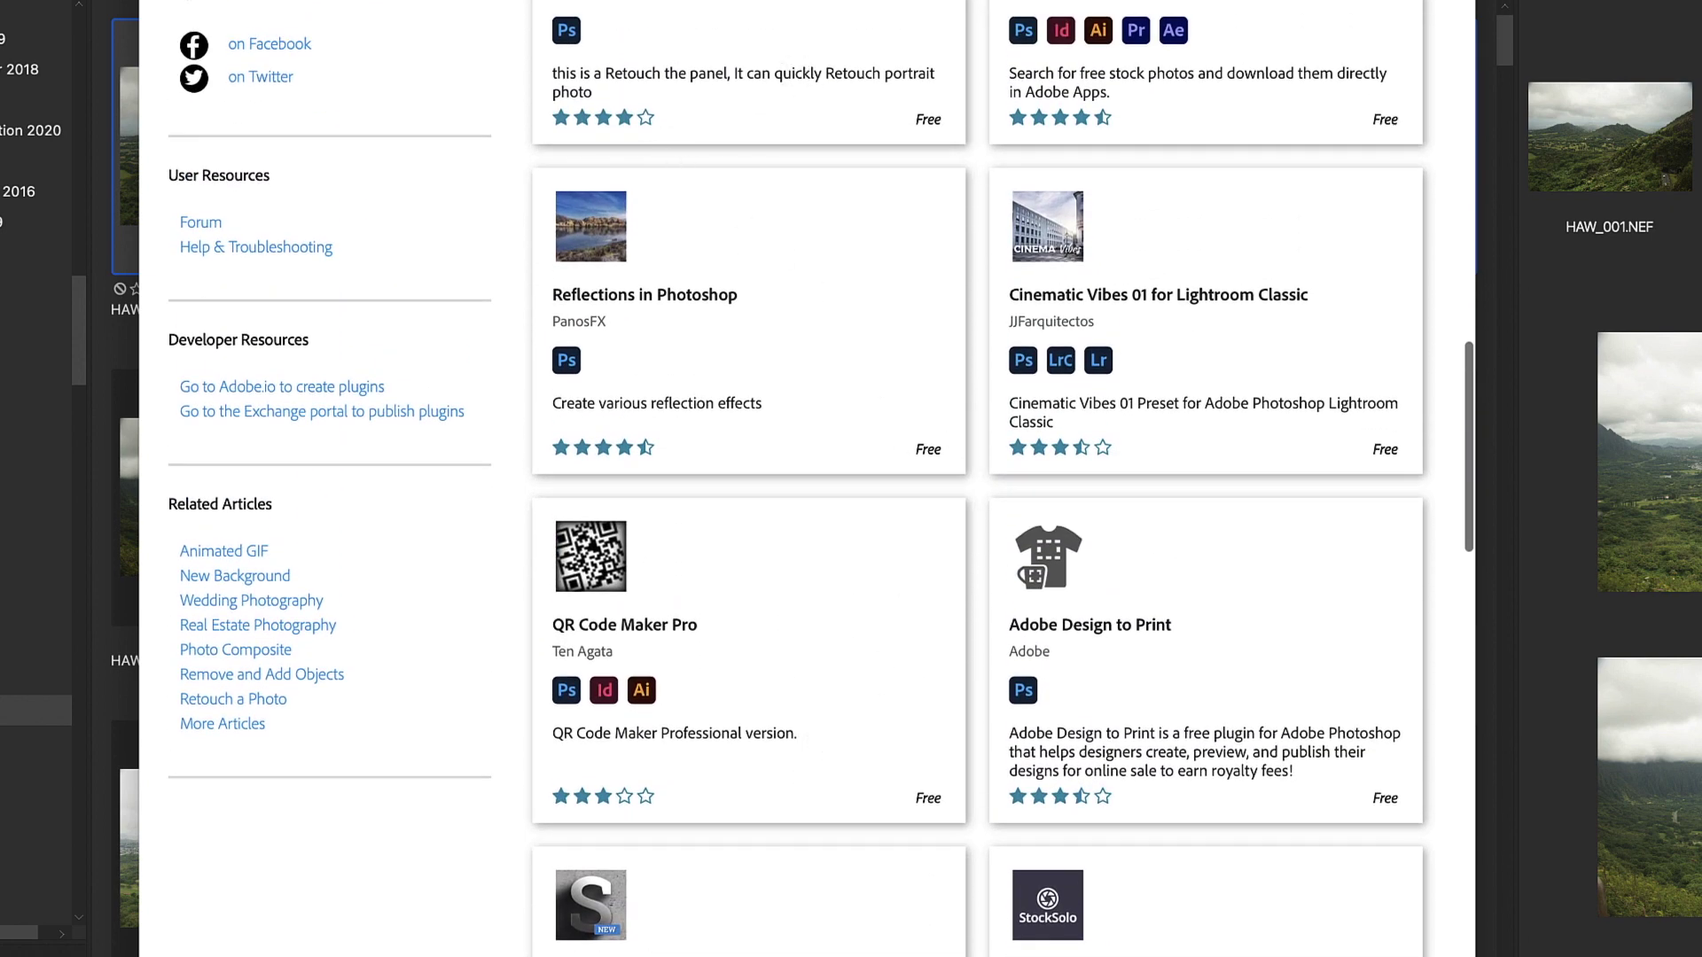
{"action": "scroll", "coordinate": [785, 209], "scroll_direction": "up", "scroll_amount": 10}
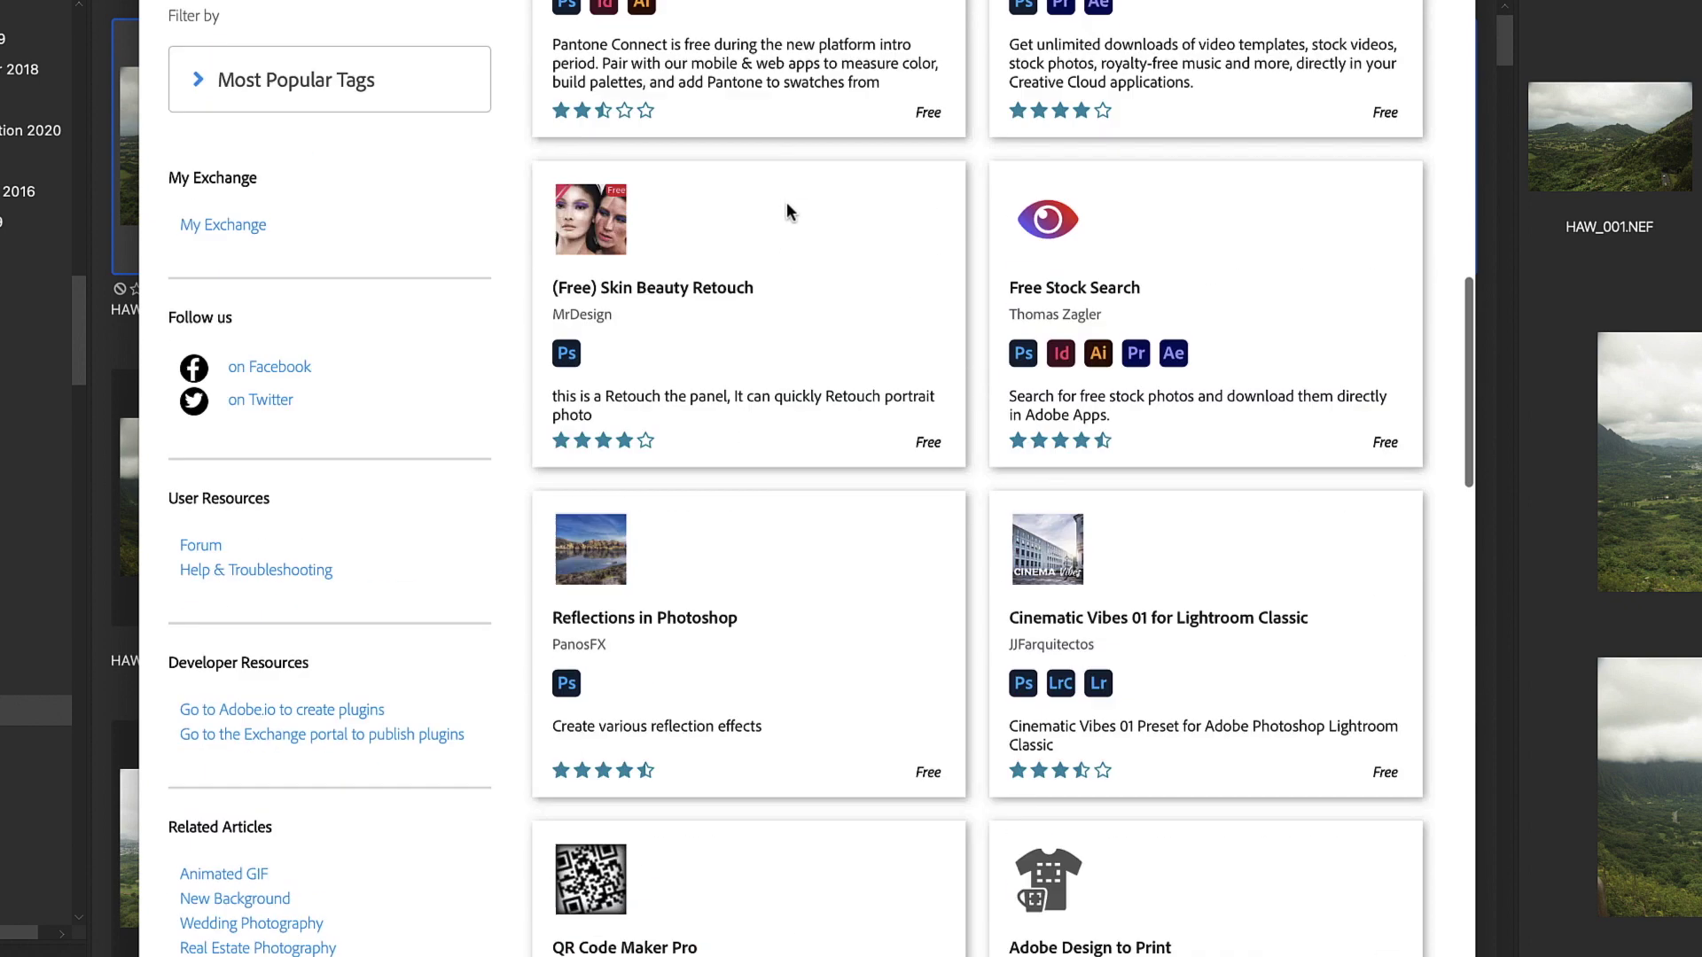
Select the Search Marketplace box, then close the Adobe Exchange window with Cmd+W.
{"action": "left_click", "coordinate": [787, 204]}
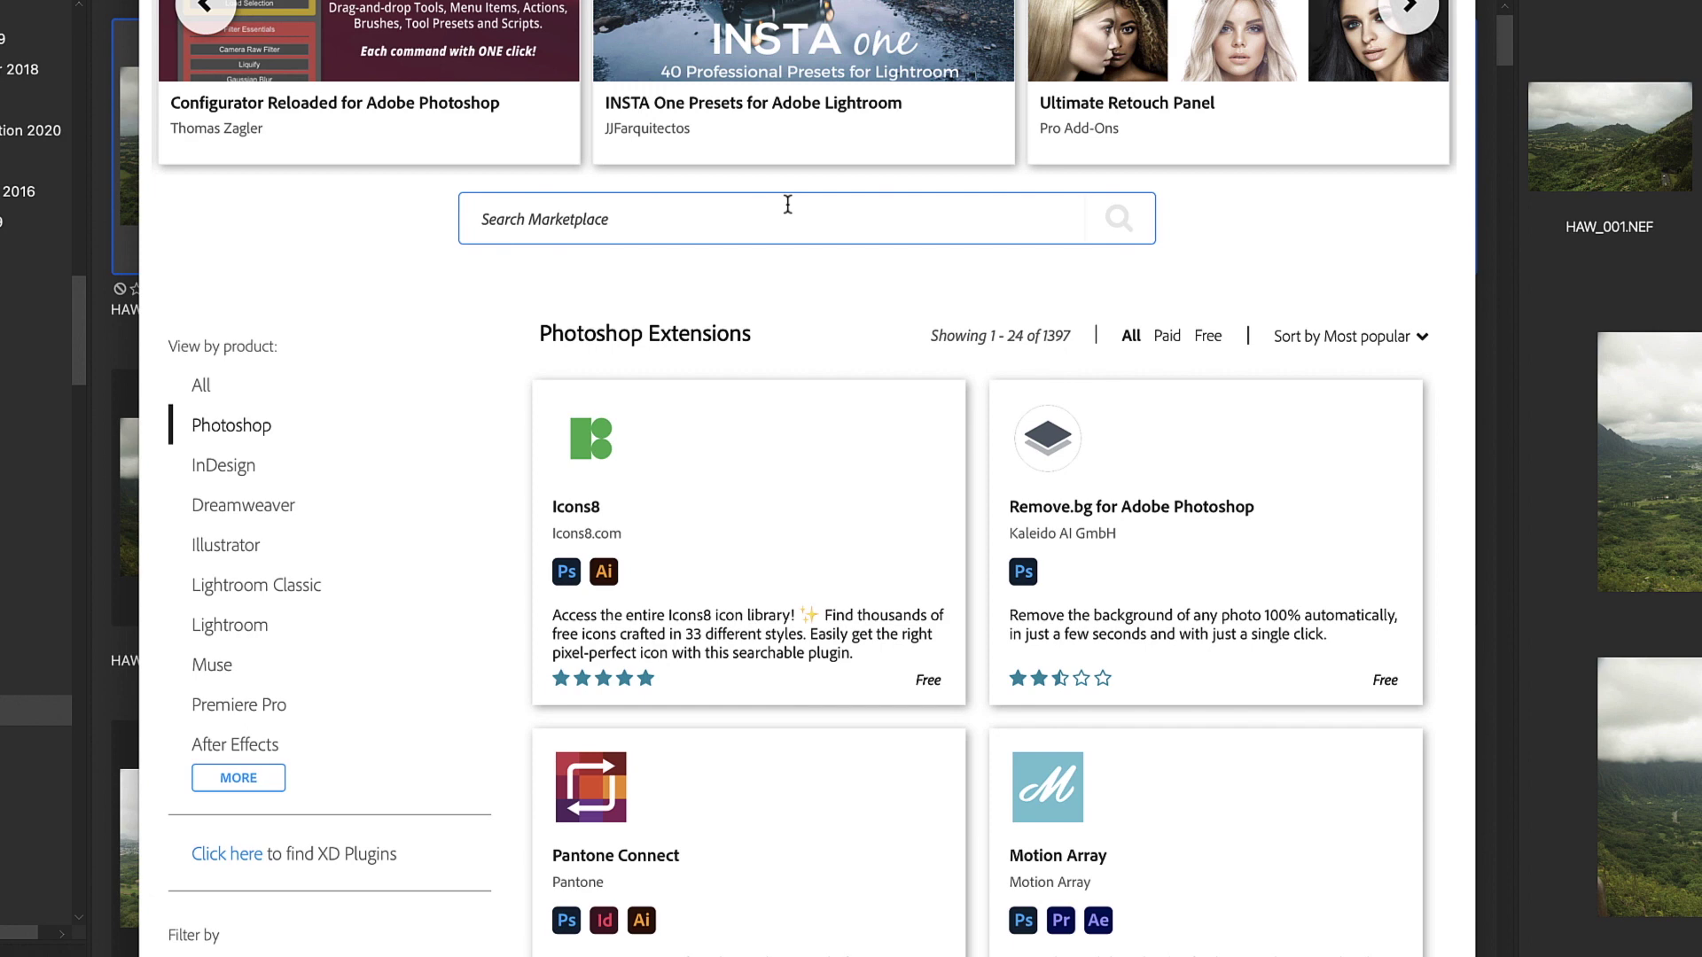
{"action": "scroll", "coordinate": [787, 204], "scroll_direction": "up", "scroll_amount": 8}
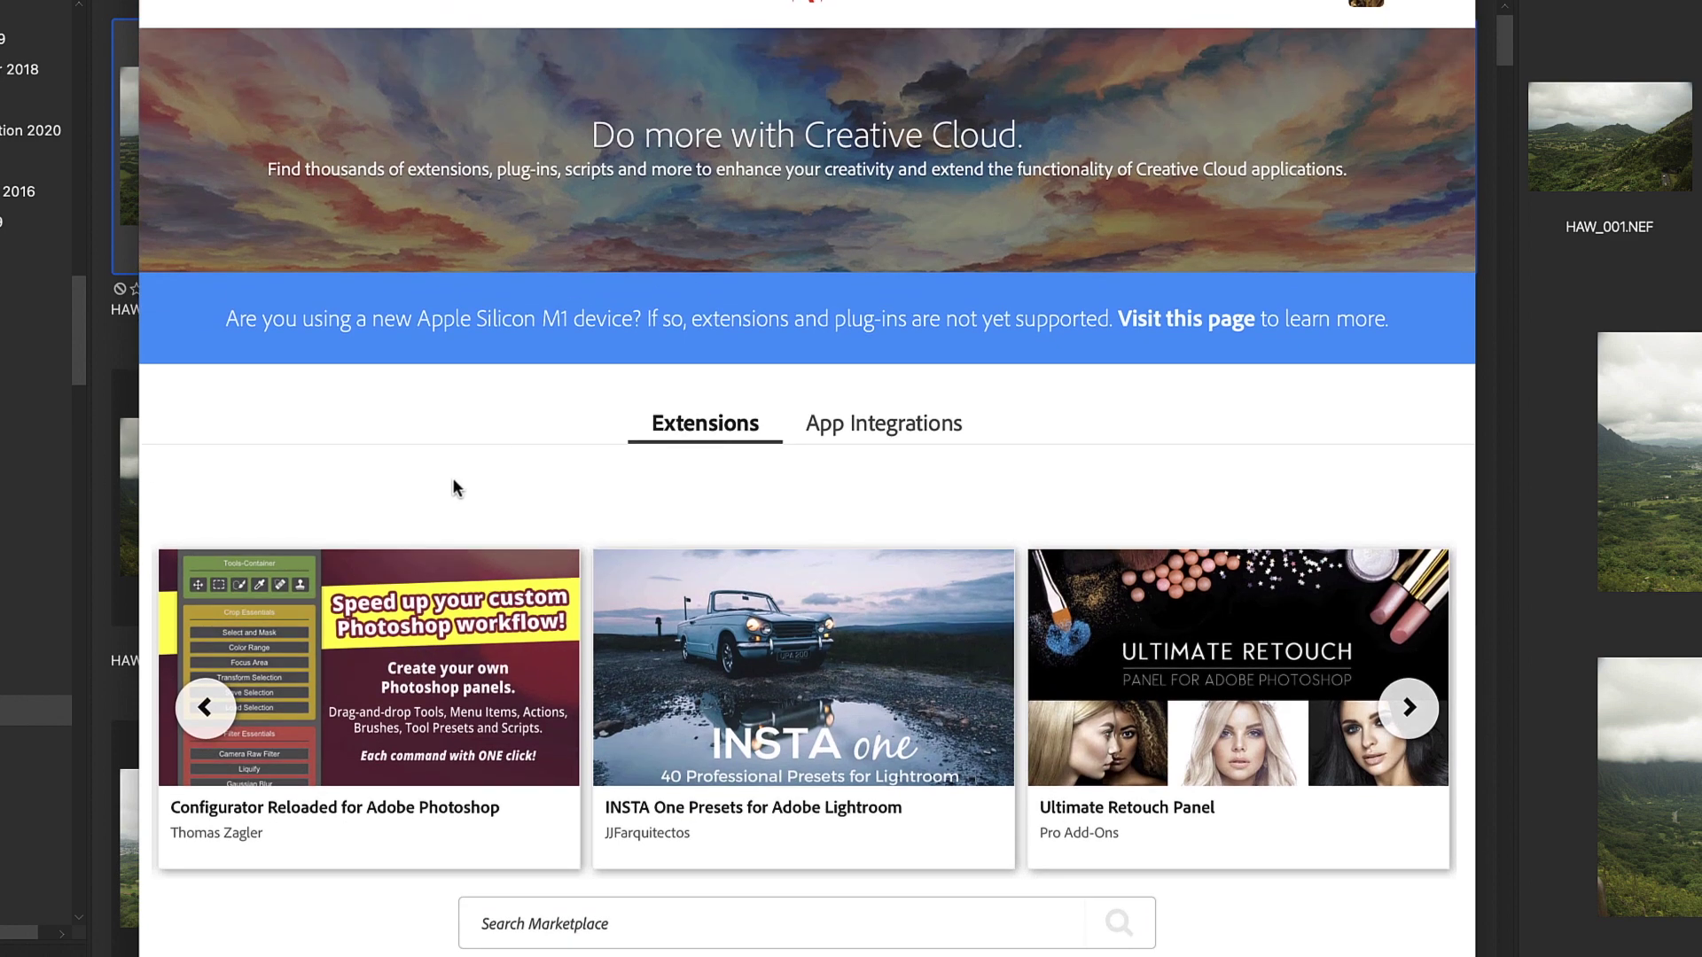
{"action": "key", "text": "super+w"}
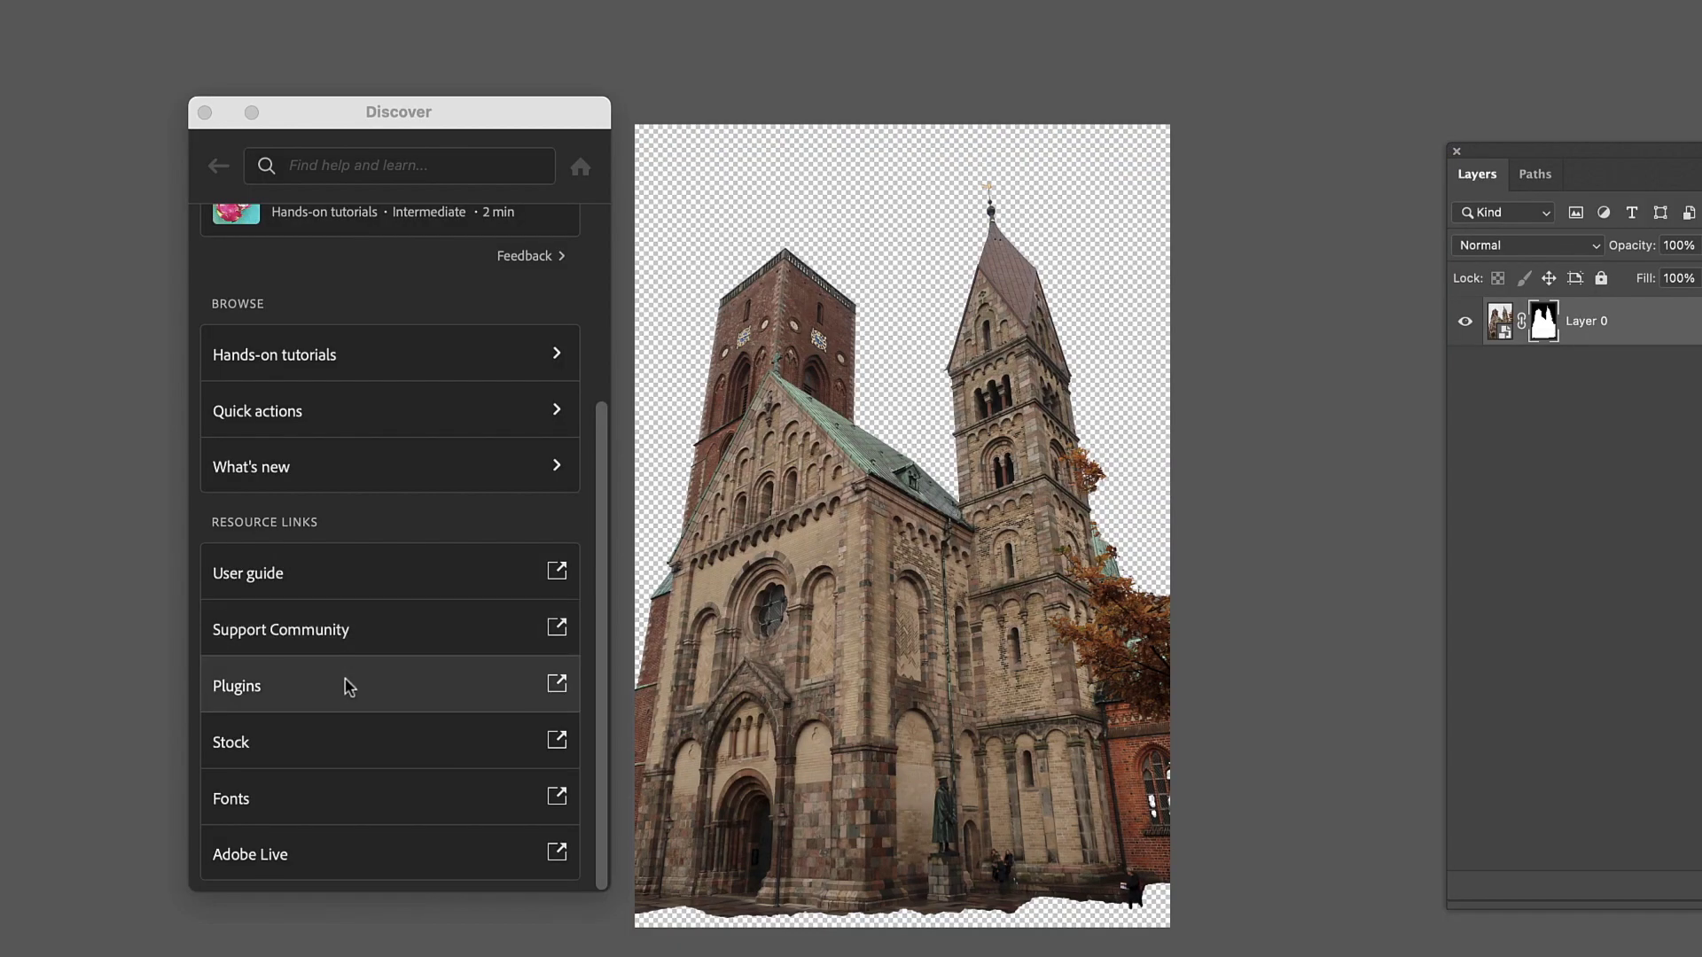
Open stock.adobe.com from the Stock resource link and scroll through its photo and video collections.
{"action": "left_click", "coordinate": [264, 745]}
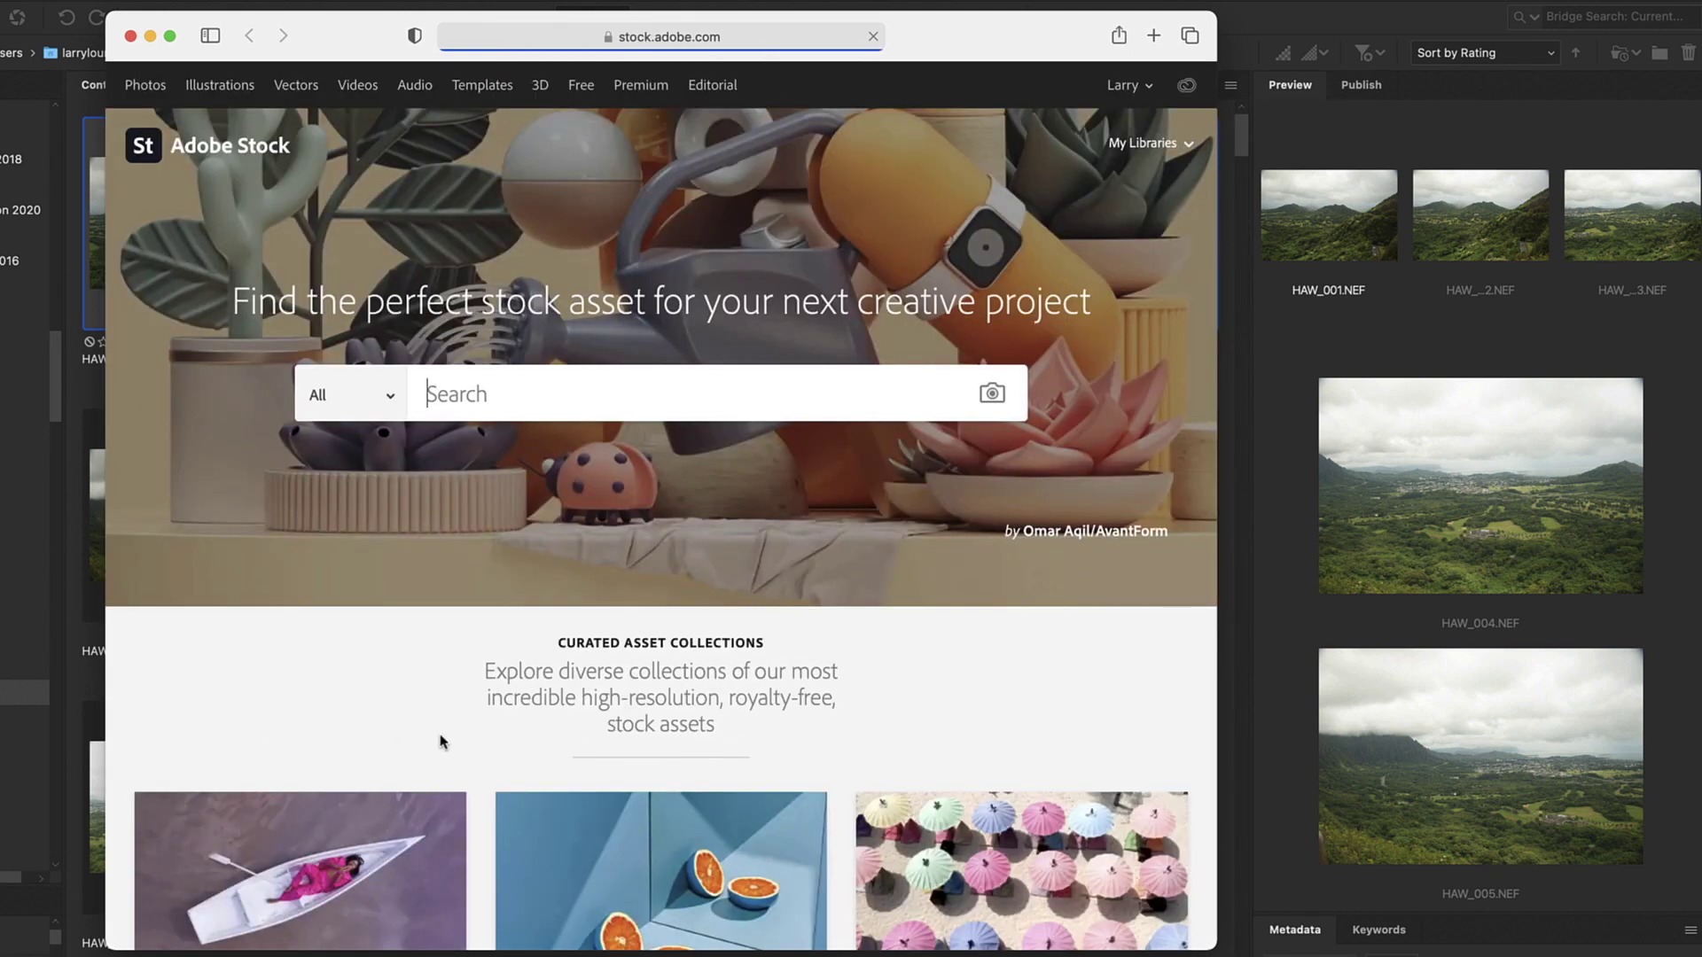
{"action": "scroll", "coordinate": [467, 747], "scroll_direction": "down", "scroll_amount": 5}
{"action": "scroll", "coordinate": [443, 741], "scroll_direction": "down", "scroll_amount": 5}
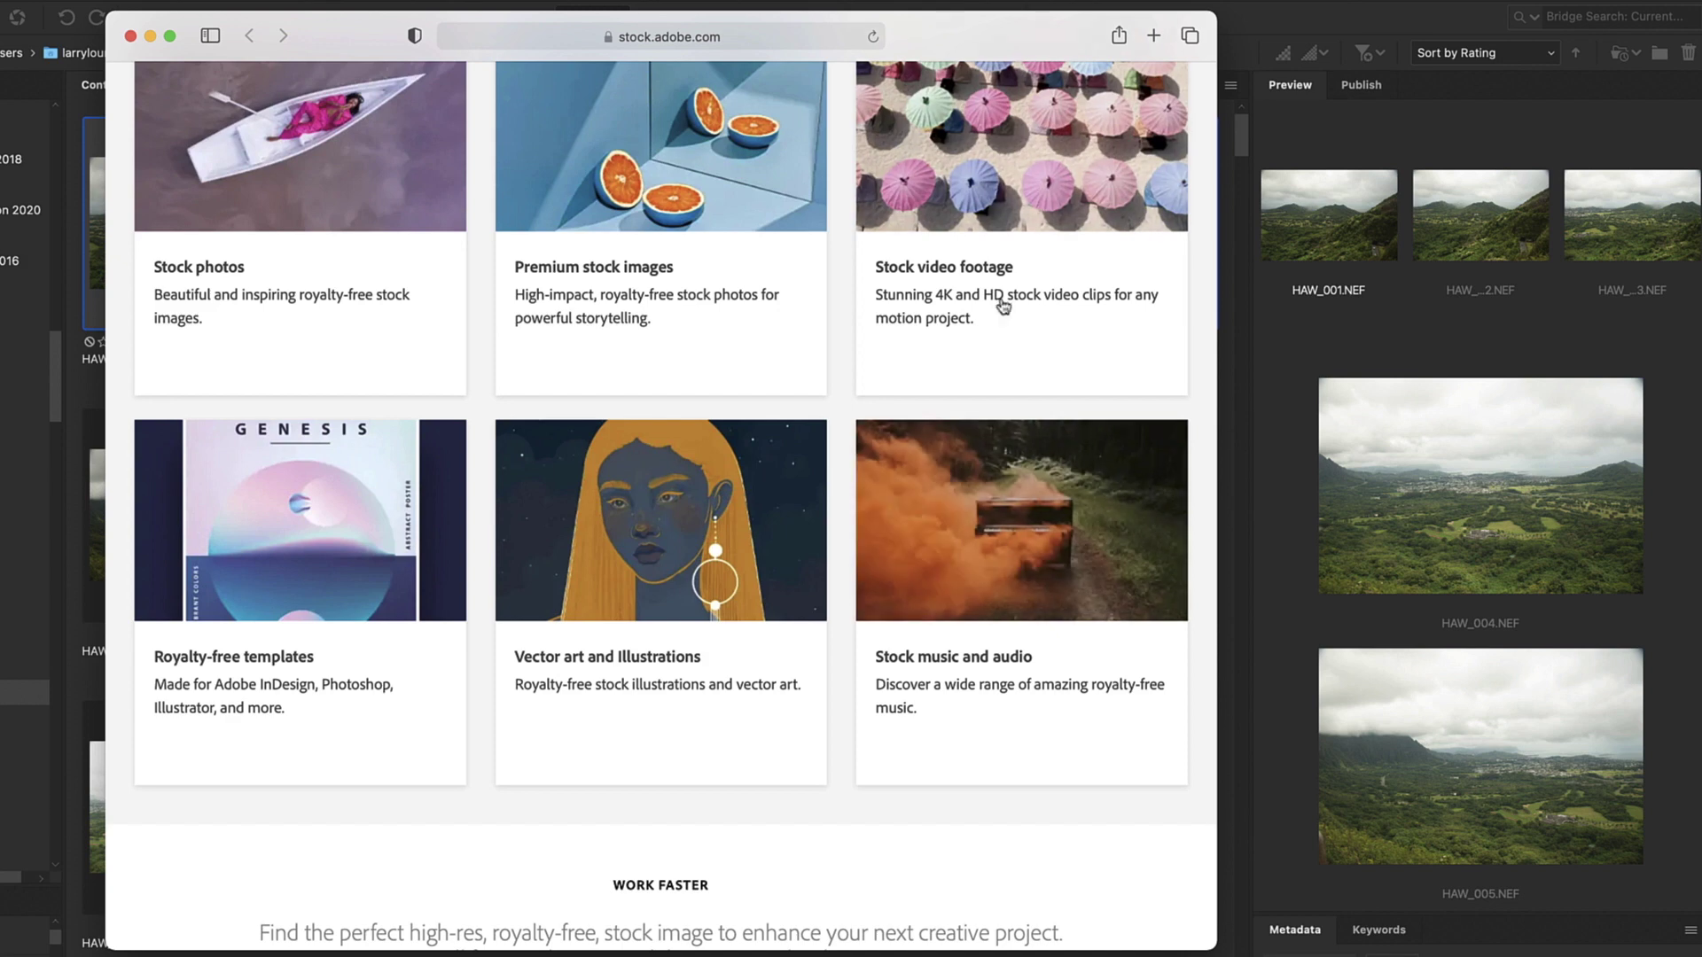
Close Adobe Stock, open fonts.adobe.com from Discover, and scroll through its font packs and How it works.
{"action": "left_click", "coordinate": [129, 36]}
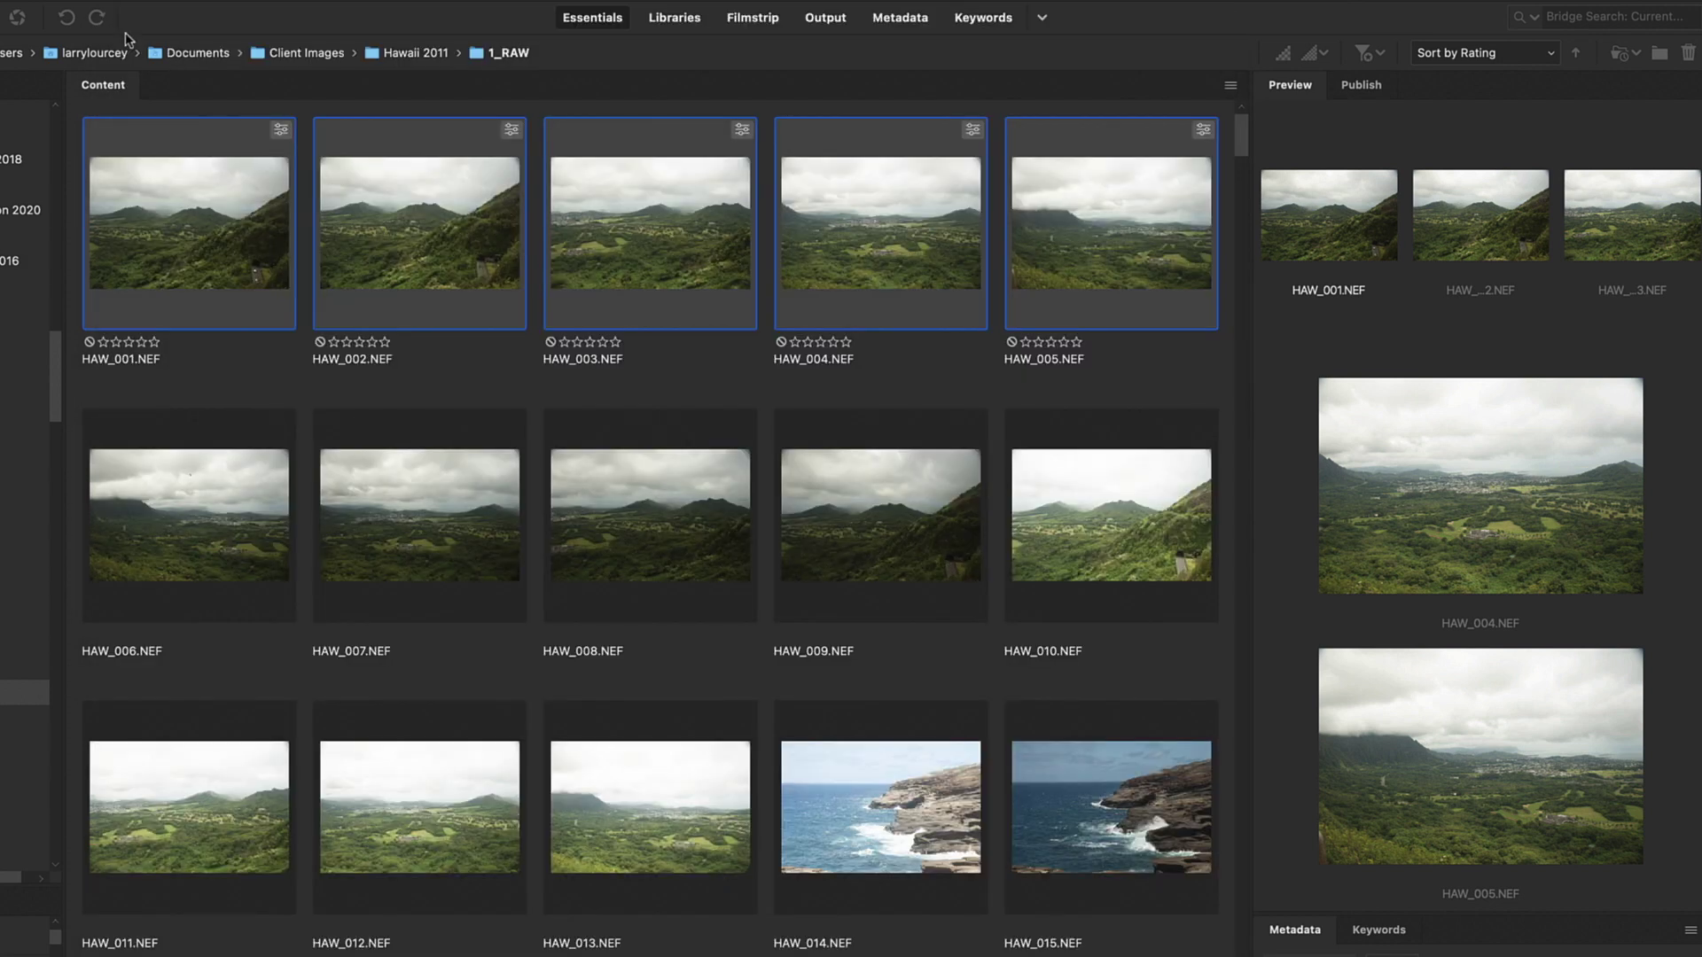
{"action": "left_click", "coordinate": [226, 765]}
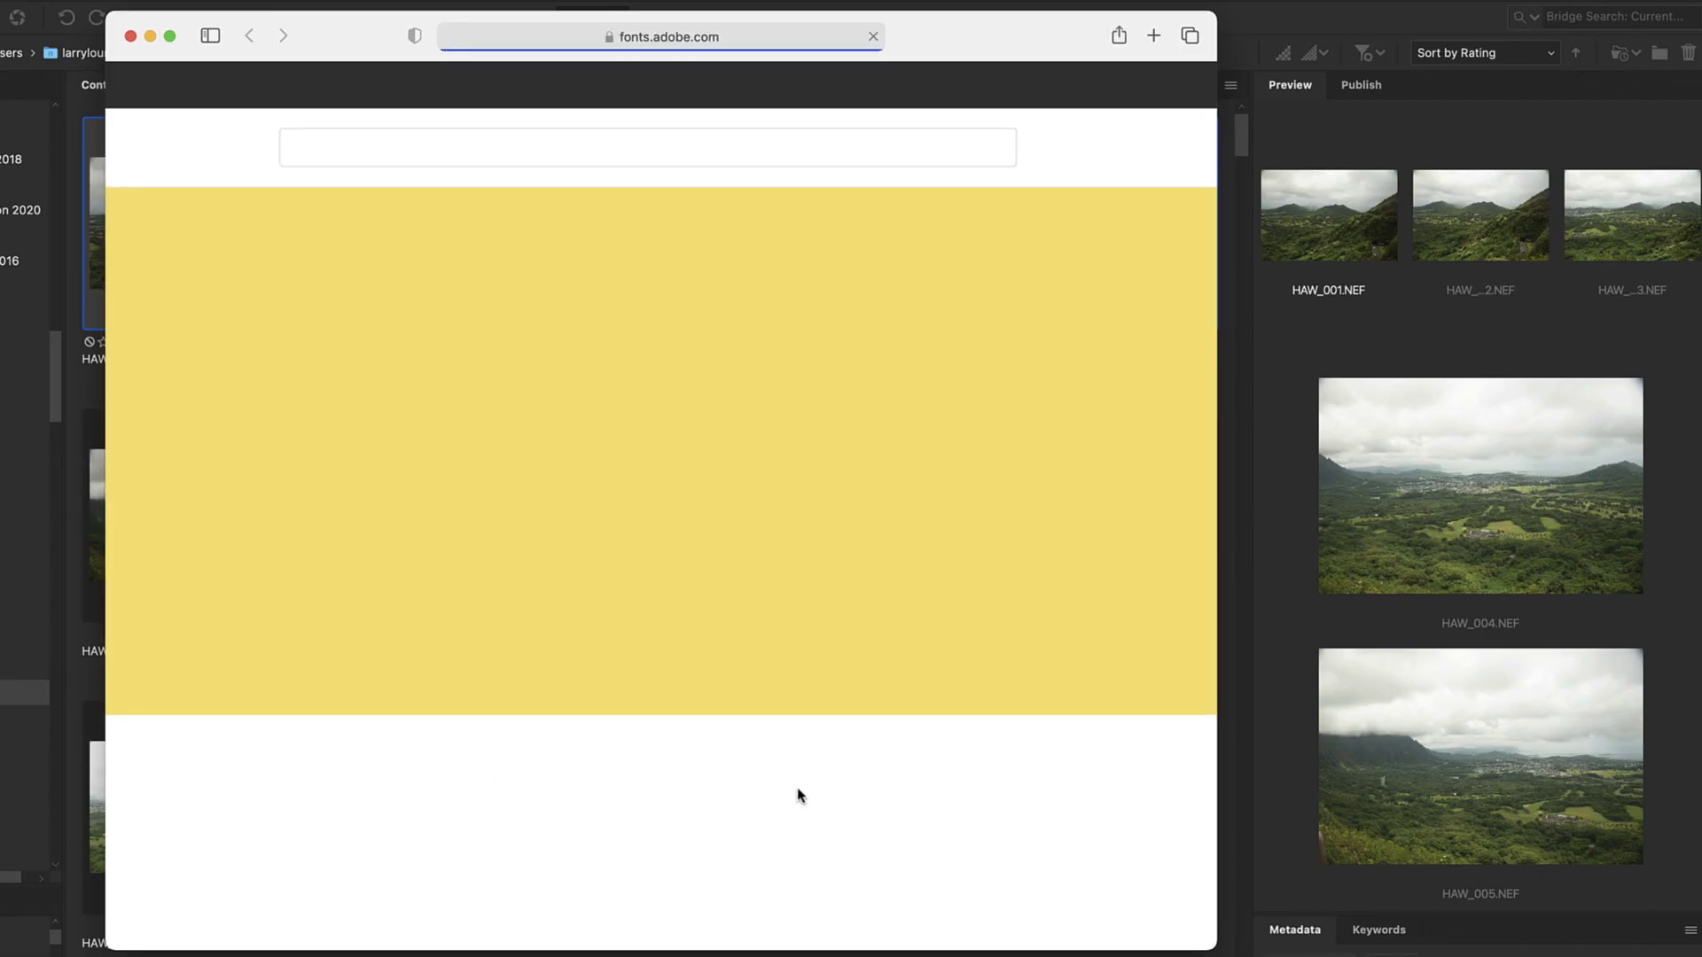
{"action": "scroll", "coordinate": [800, 795], "scroll_direction": "down", "scroll_amount": 3}
{"action": "scroll", "coordinate": [798, 795], "scroll_direction": "down", "scroll_amount": 10}
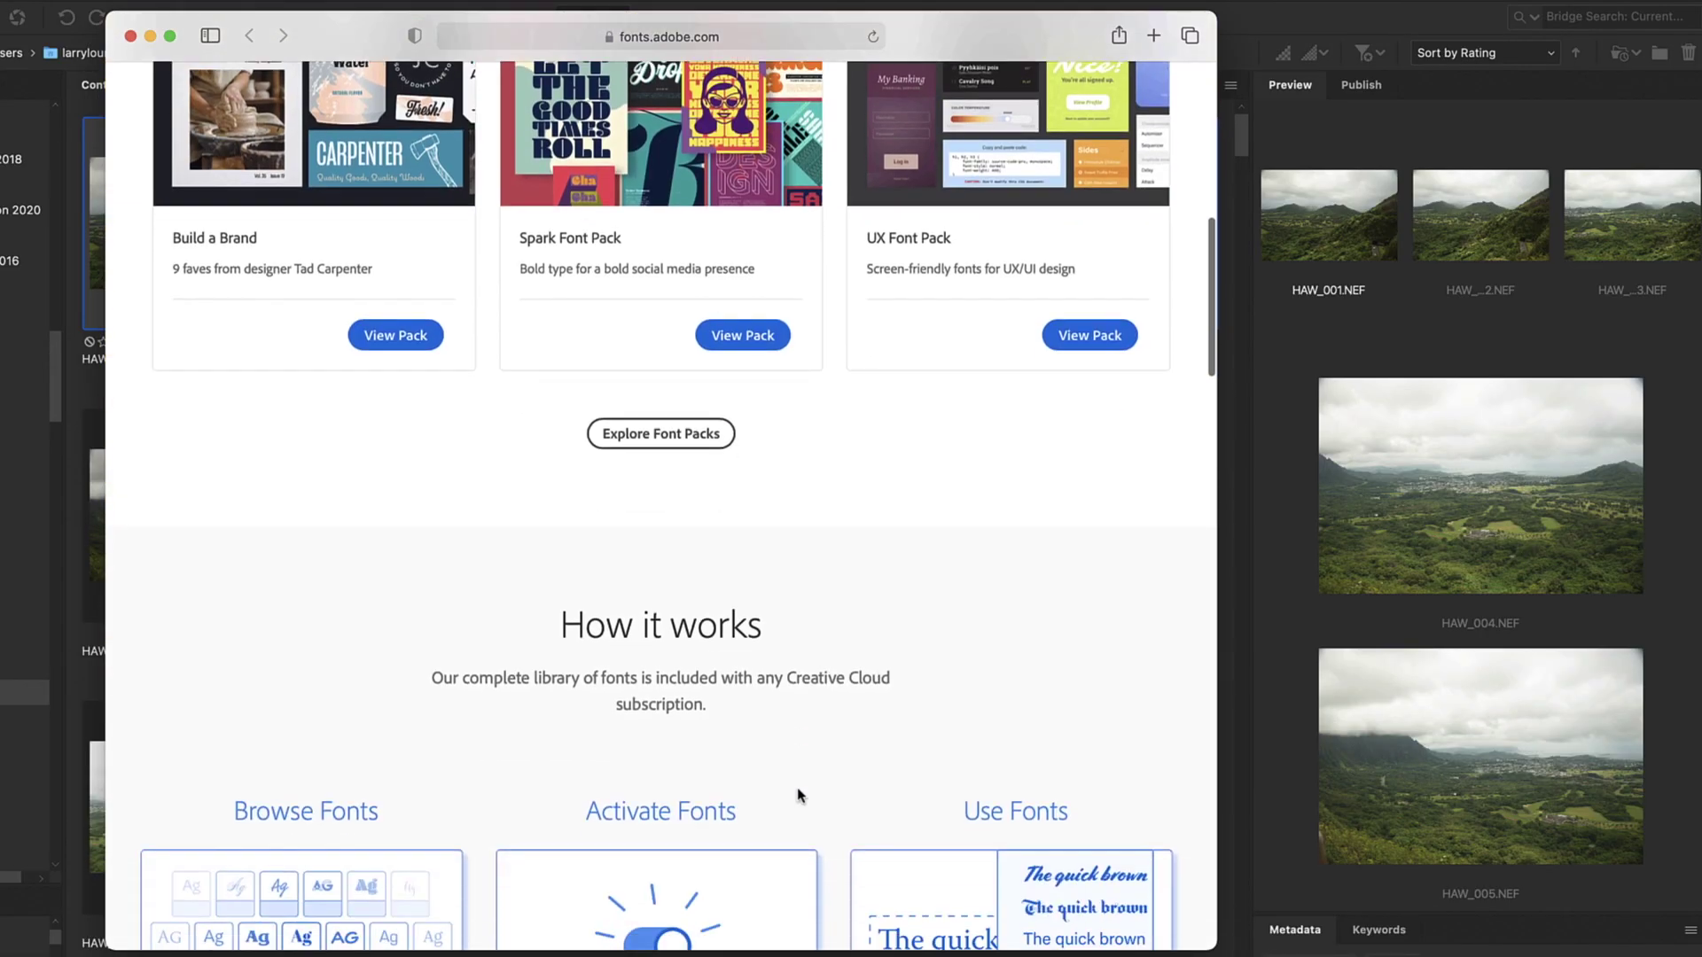
{"action": "scroll", "coordinate": [798, 796], "scroll_direction": "up", "scroll_amount": 8}
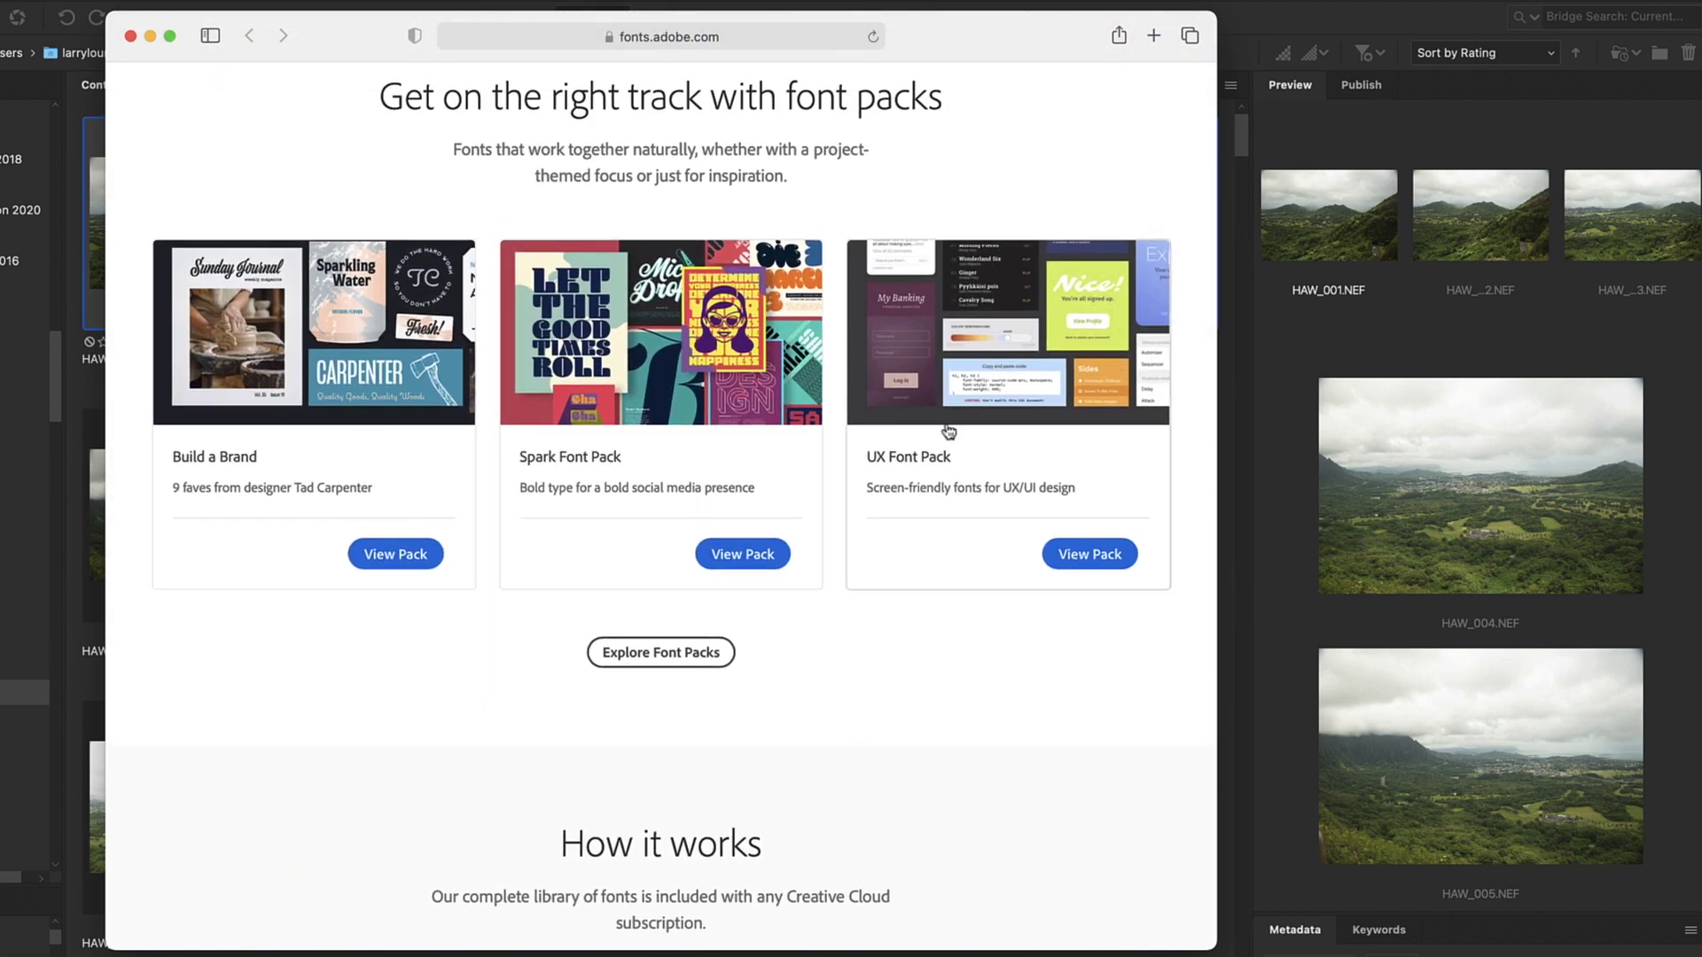
{"action": "scroll", "coordinate": [826, 728], "scroll_direction": "down", "scroll_amount": 5}
{"action": "scroll", "coordinate": [824, 728], "scroll_direction": "down", "scroll_amount": 2}
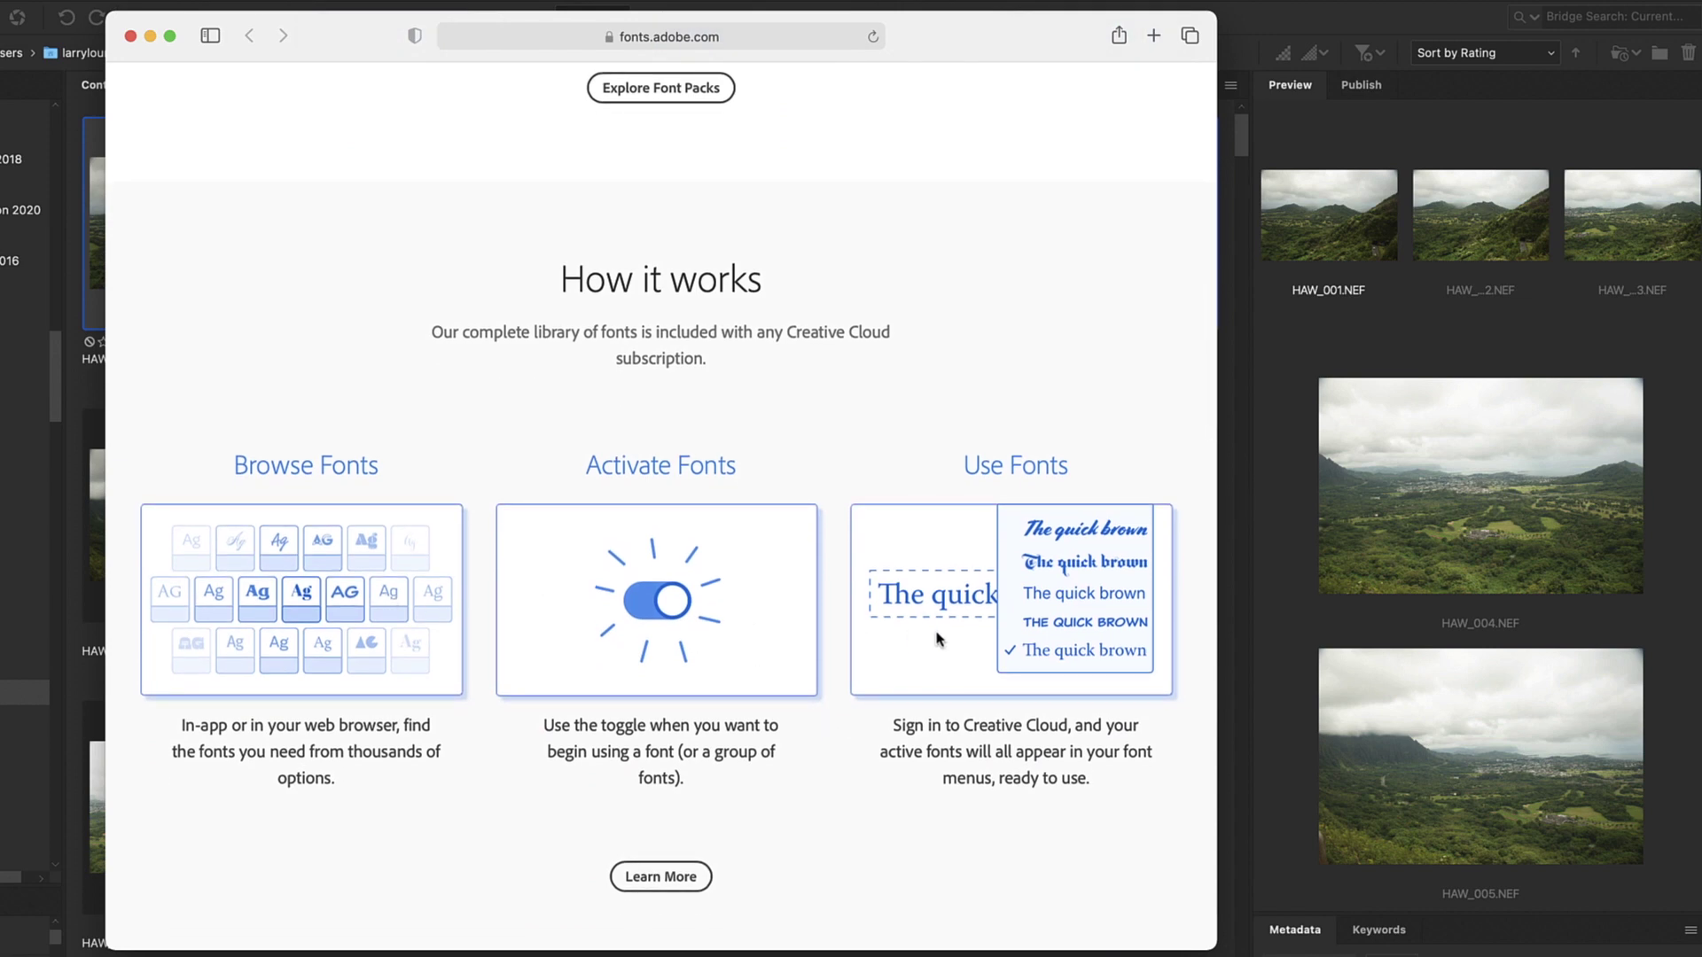
{"action": "scroll", "coordinate": [830, 654], "scroll_direction": "up", "scroll_amount": 10}
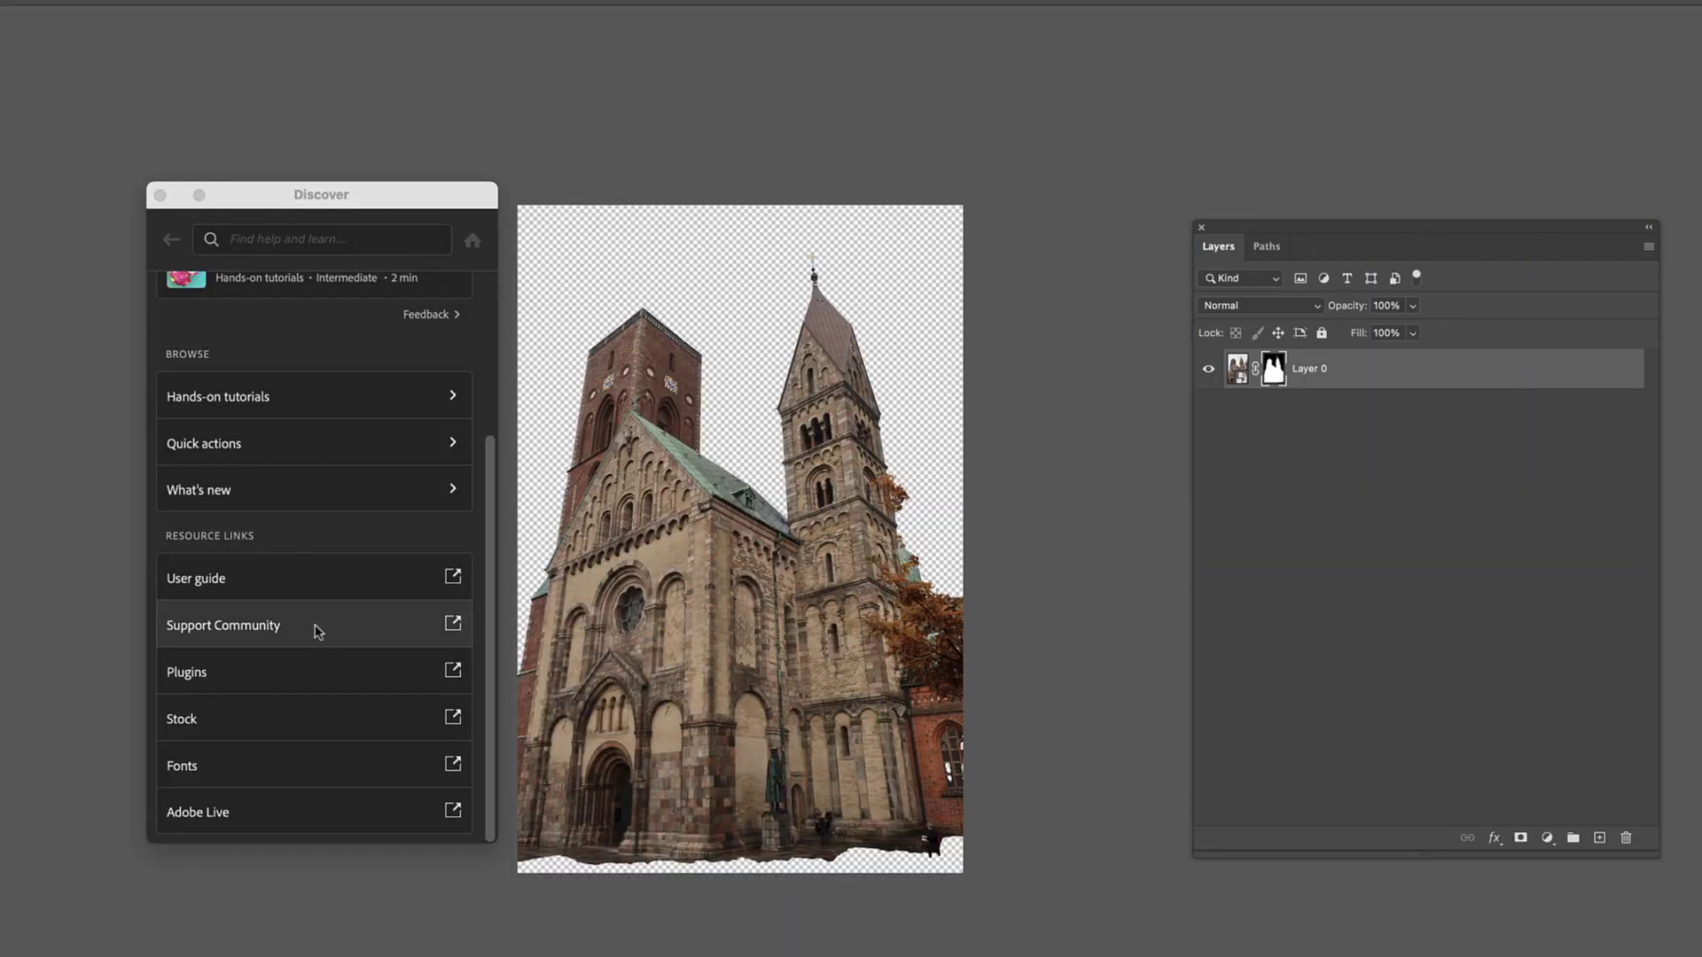
Scroll the Discover panel up and down through its Suggestions.
{"action": "scroll", "coordinate": [323, 639], "scroll_direction": "up", "scroll_amount": 3}
{"action": "scroll", "coordinate": [322, 638], "scroll_direction": "down", "scroll_amount": 3}
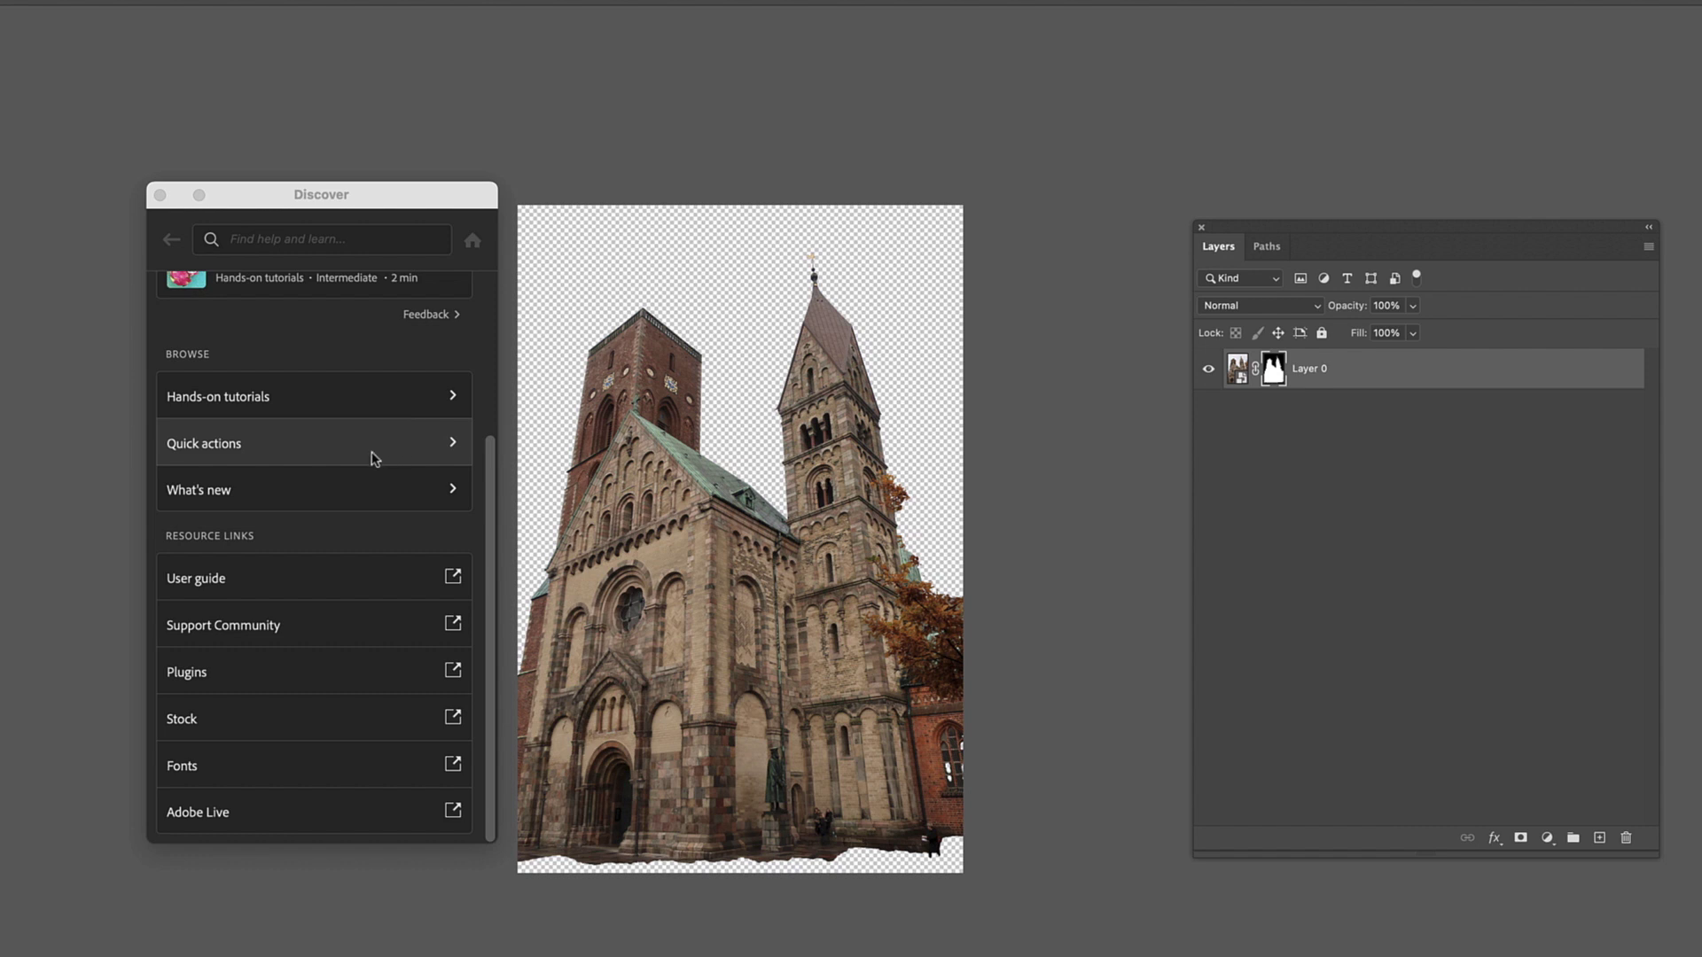
{"action": "scroll", "coordinate": [375, 458], "scroll_direction": "up", "scroll_amount": 4}
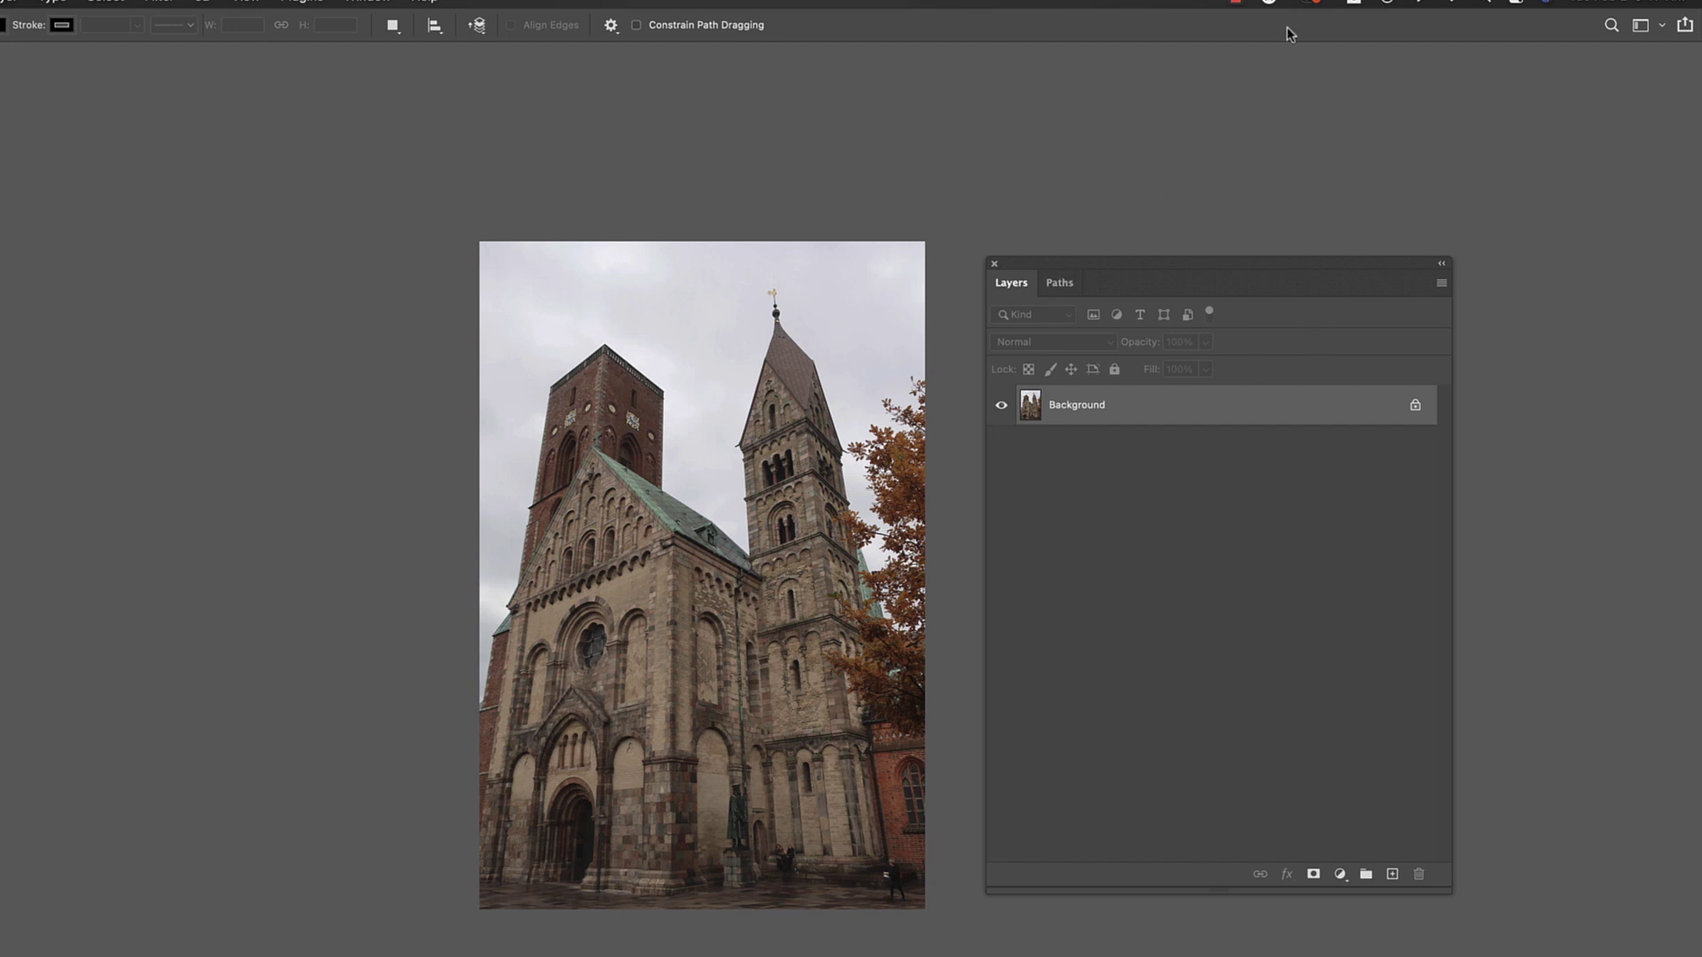
Search Discover for 'sharpen' and list all its results.
{"action": "left_click", "coordinate": [1611, 25]}
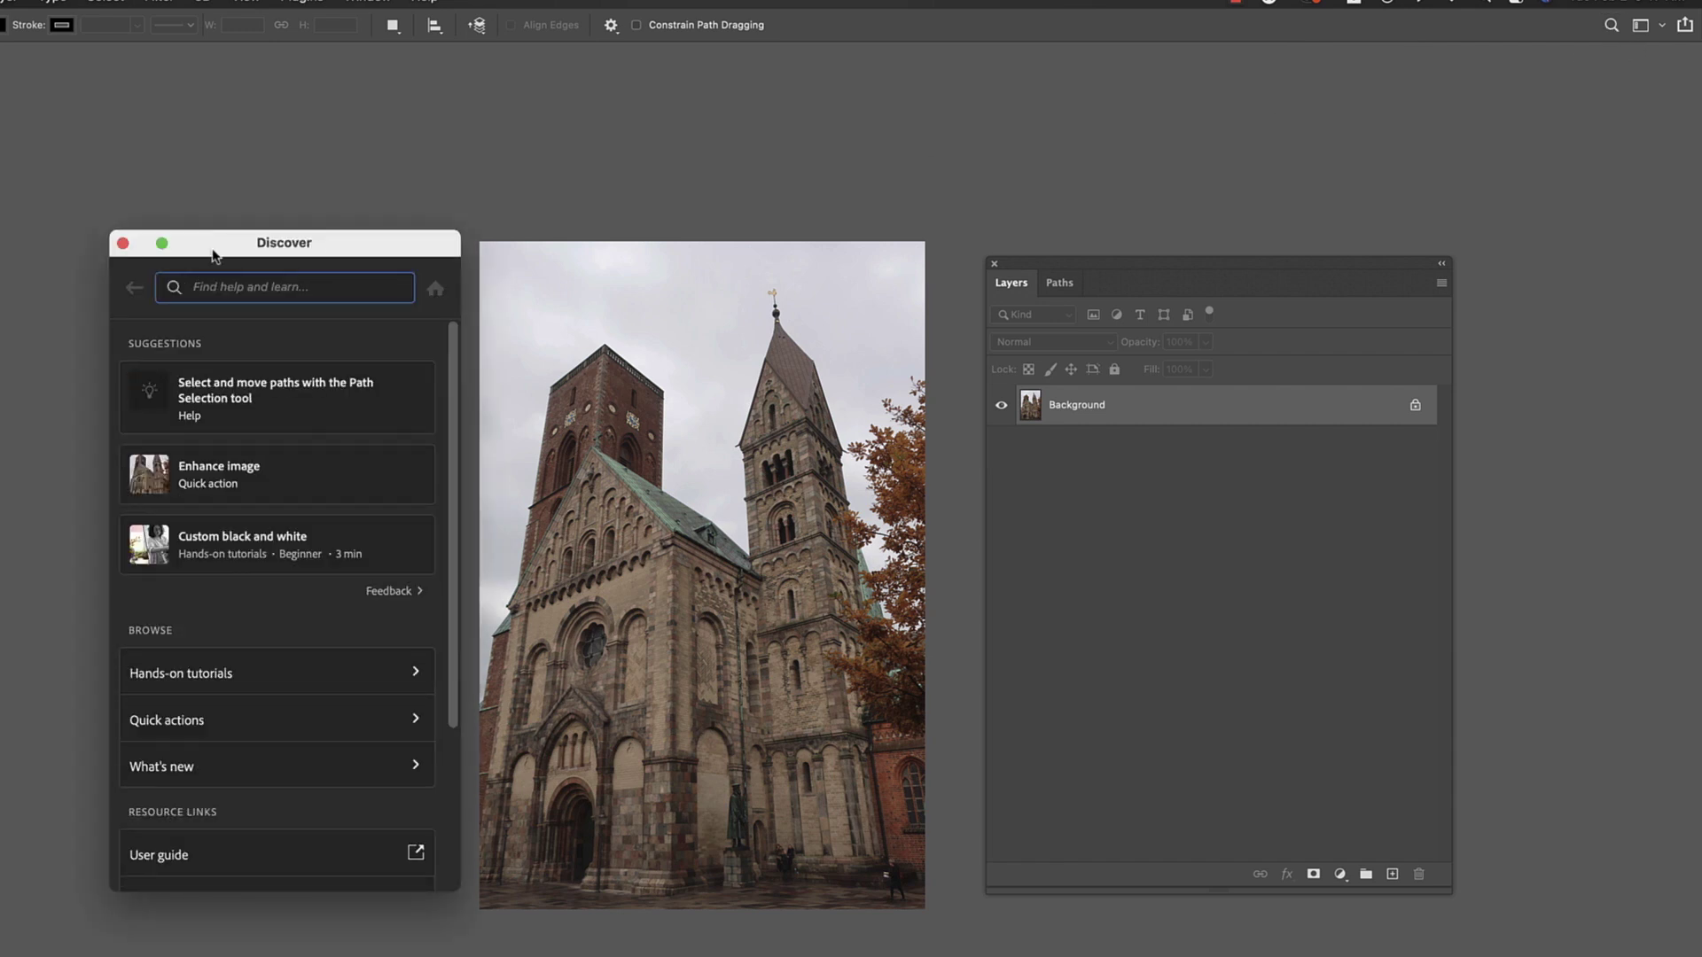
{"action": "type", "text": "sharpen"}
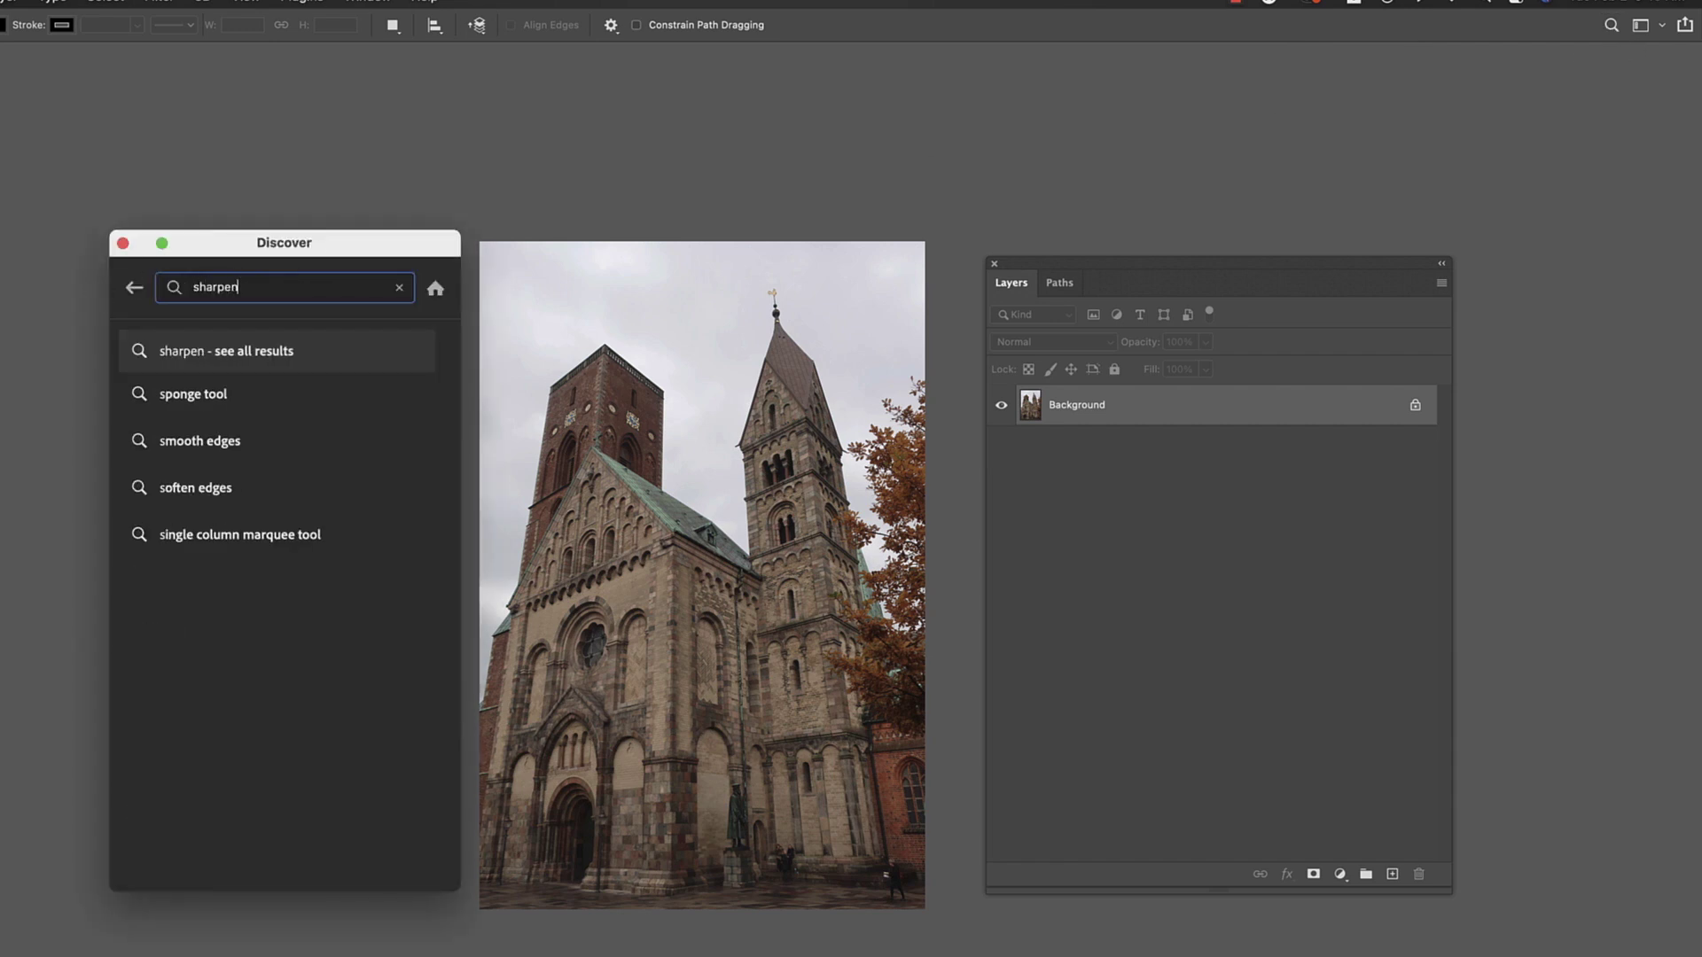
{"action": "key", "text": "Return"}
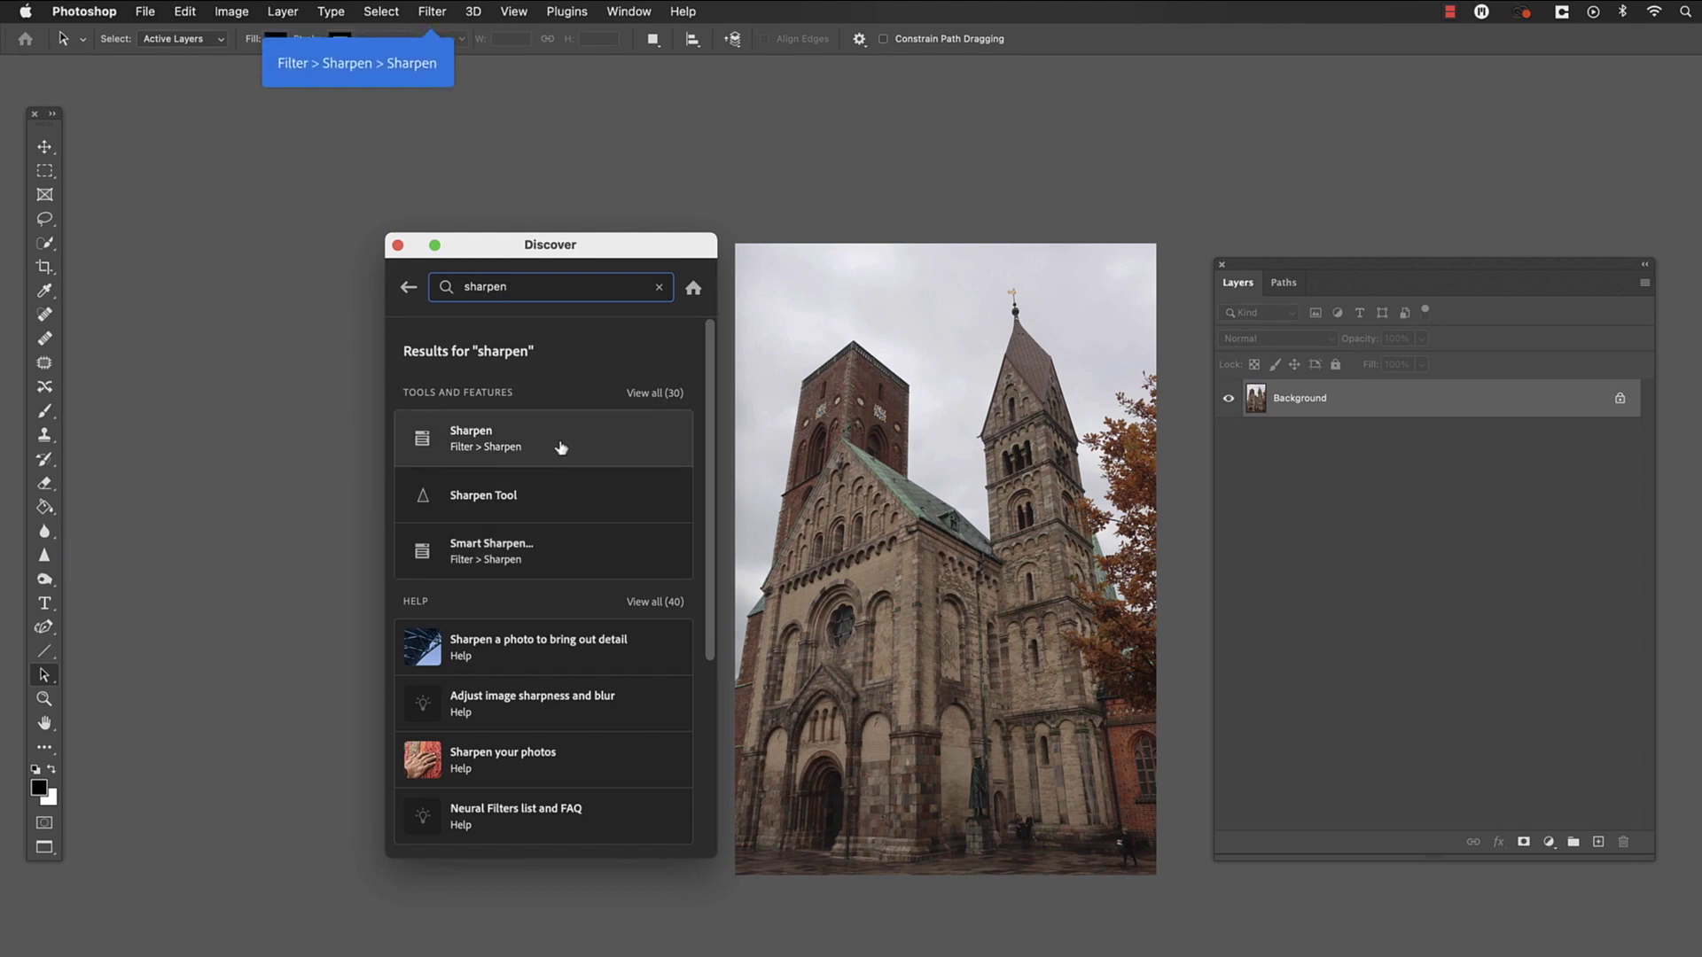
Browse the sharpen results and open Smart Sharpen at Amount 200%, Radius 1.0 px.
{"action": "mouse_move", "coordinate": [555, 513]}
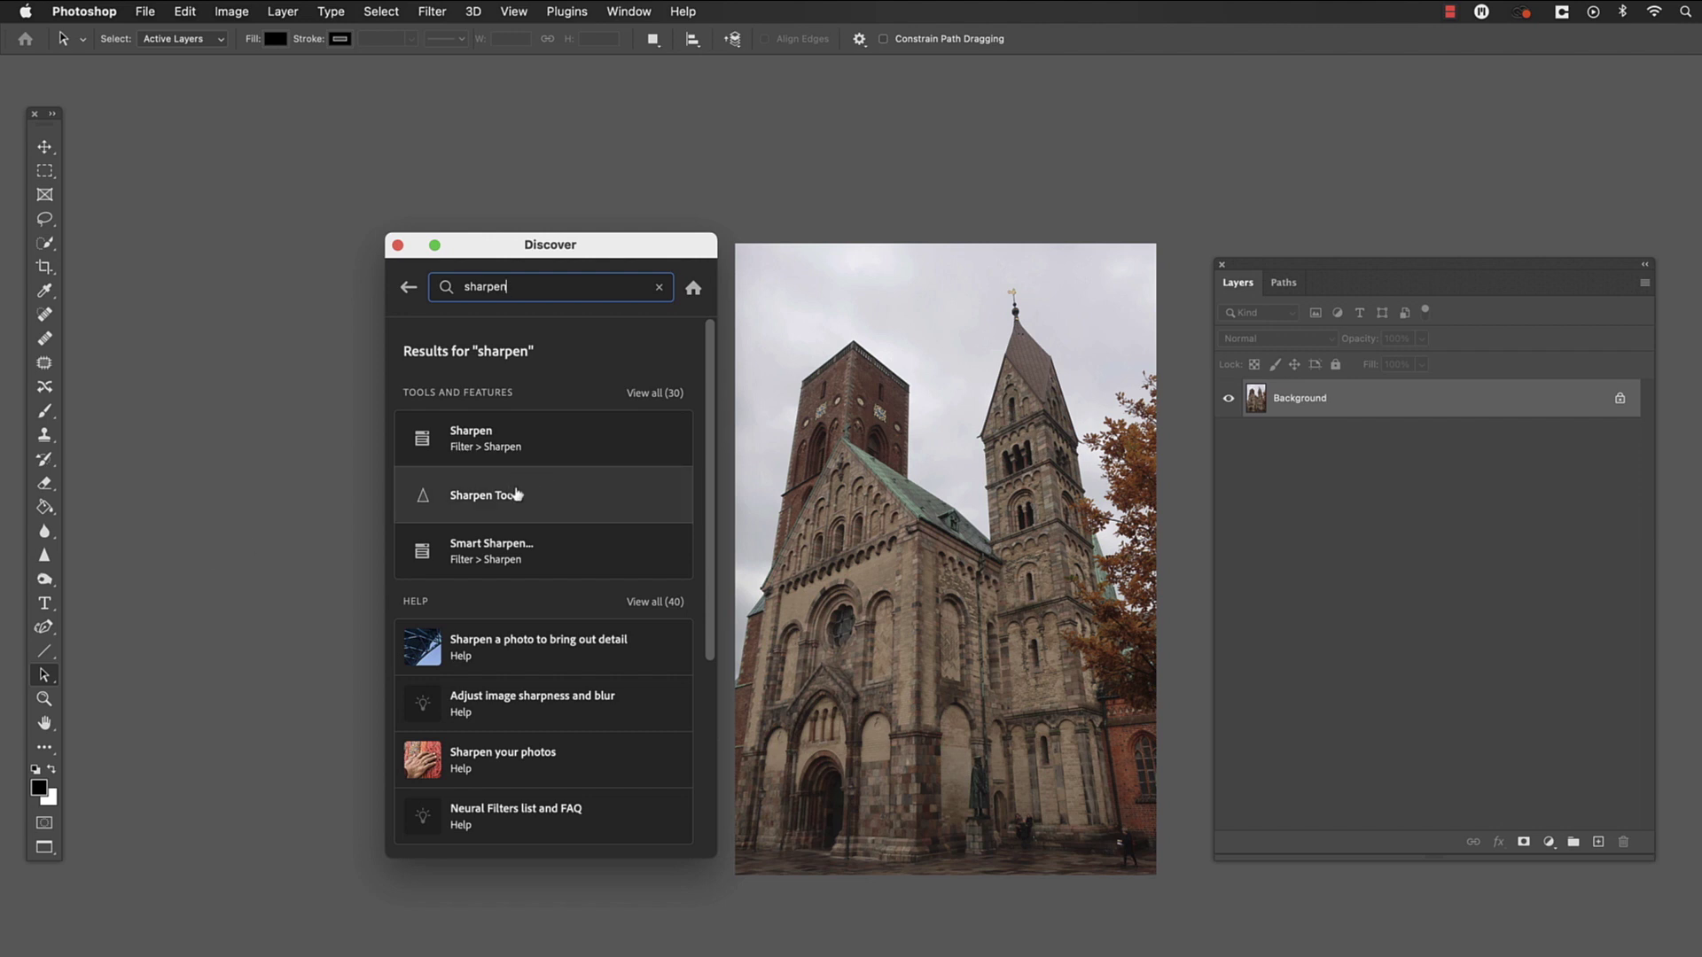
{"action": "mouse_move", "coordinate": [515, 550]}
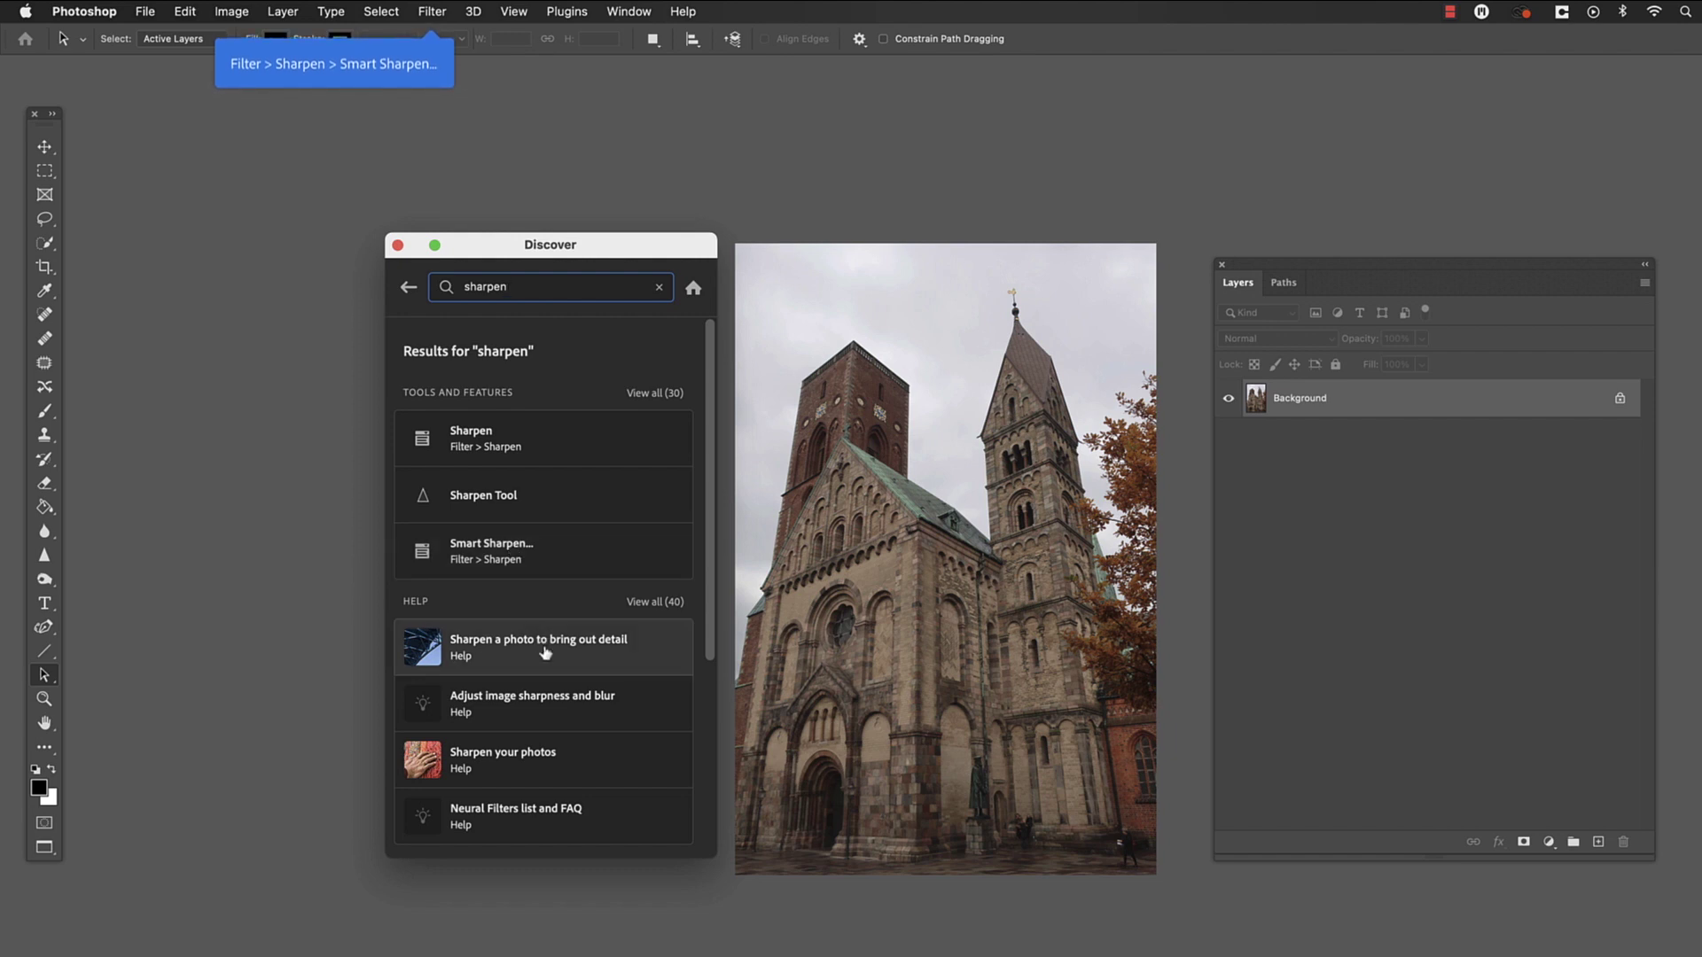
{"action": "scroll", "coordinate": [545, 654], "scroll_direction": "down", "scroll_amount": 5}
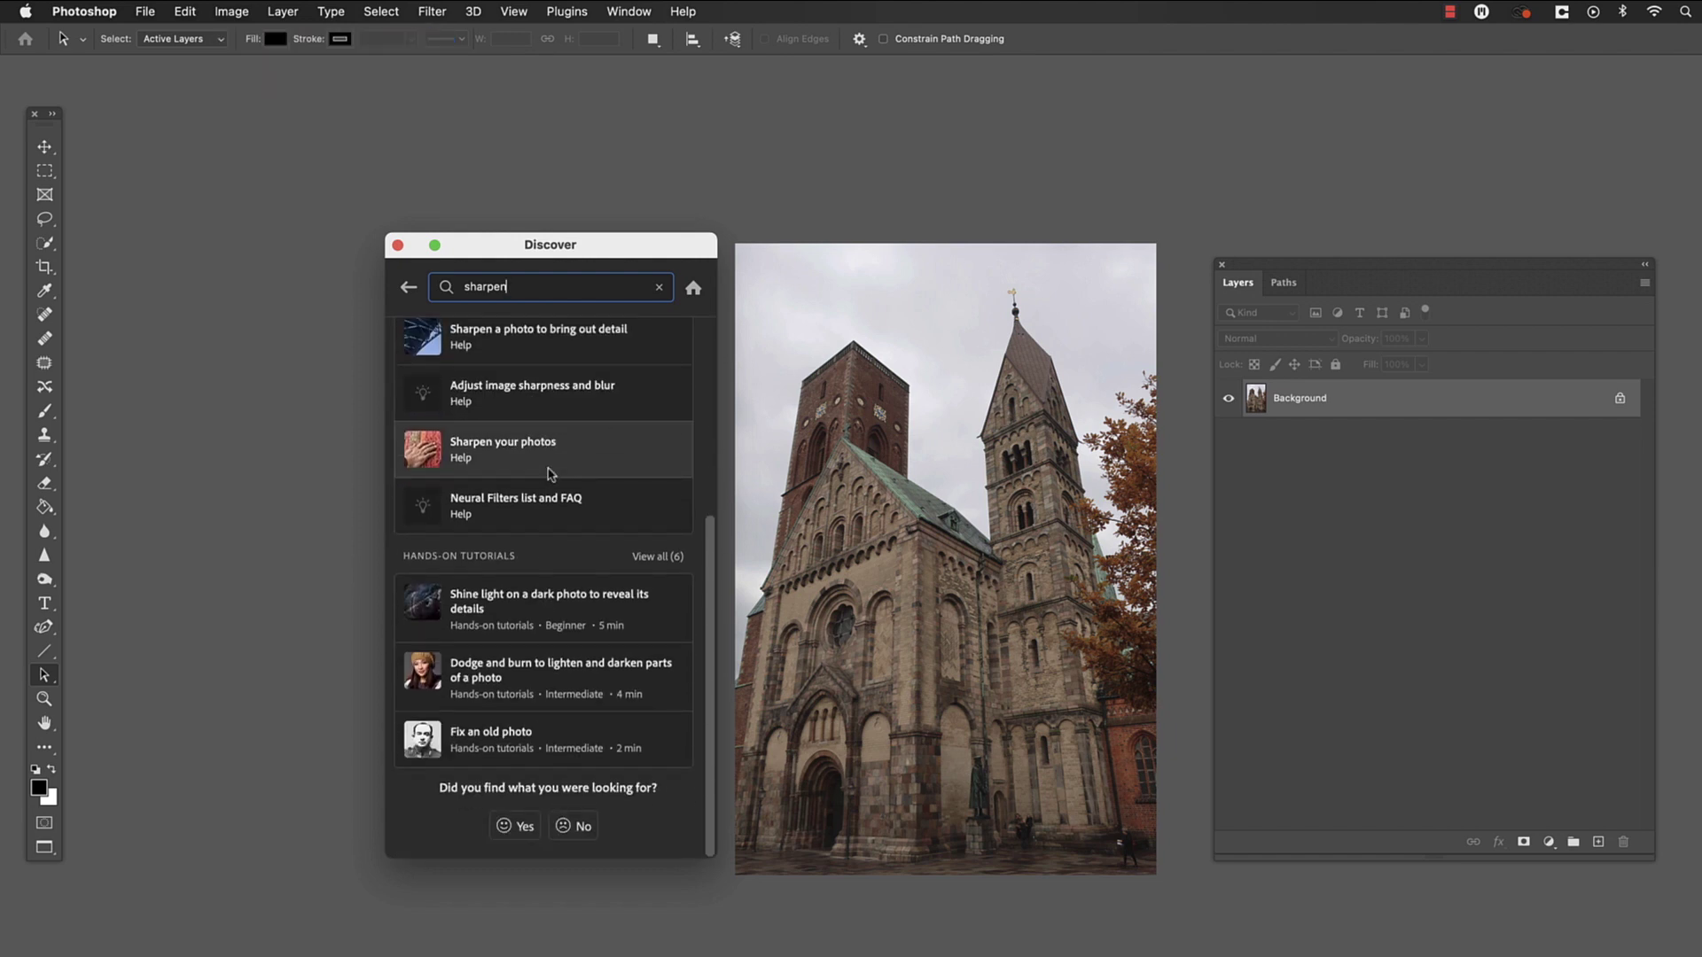
{"action": "scroll", "coordinate": [572, 558], "scroll_direction": "up", "scroll_amount": 5}
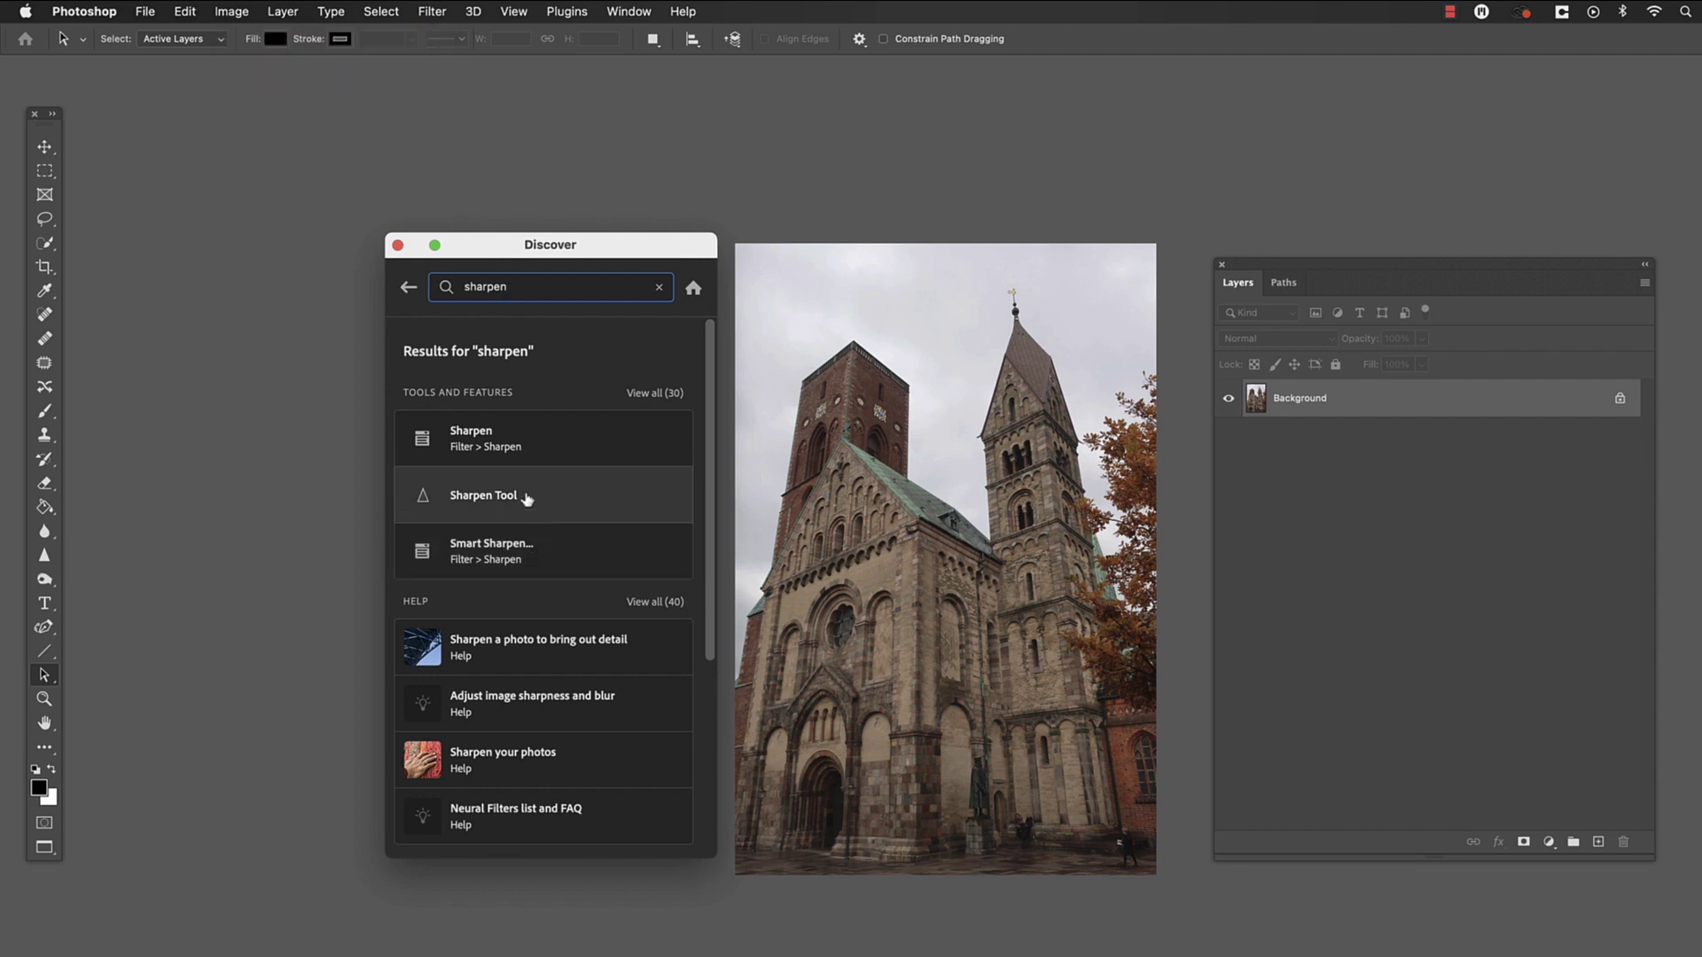
{"action": "left_click", "coordinate": [562, 552]}
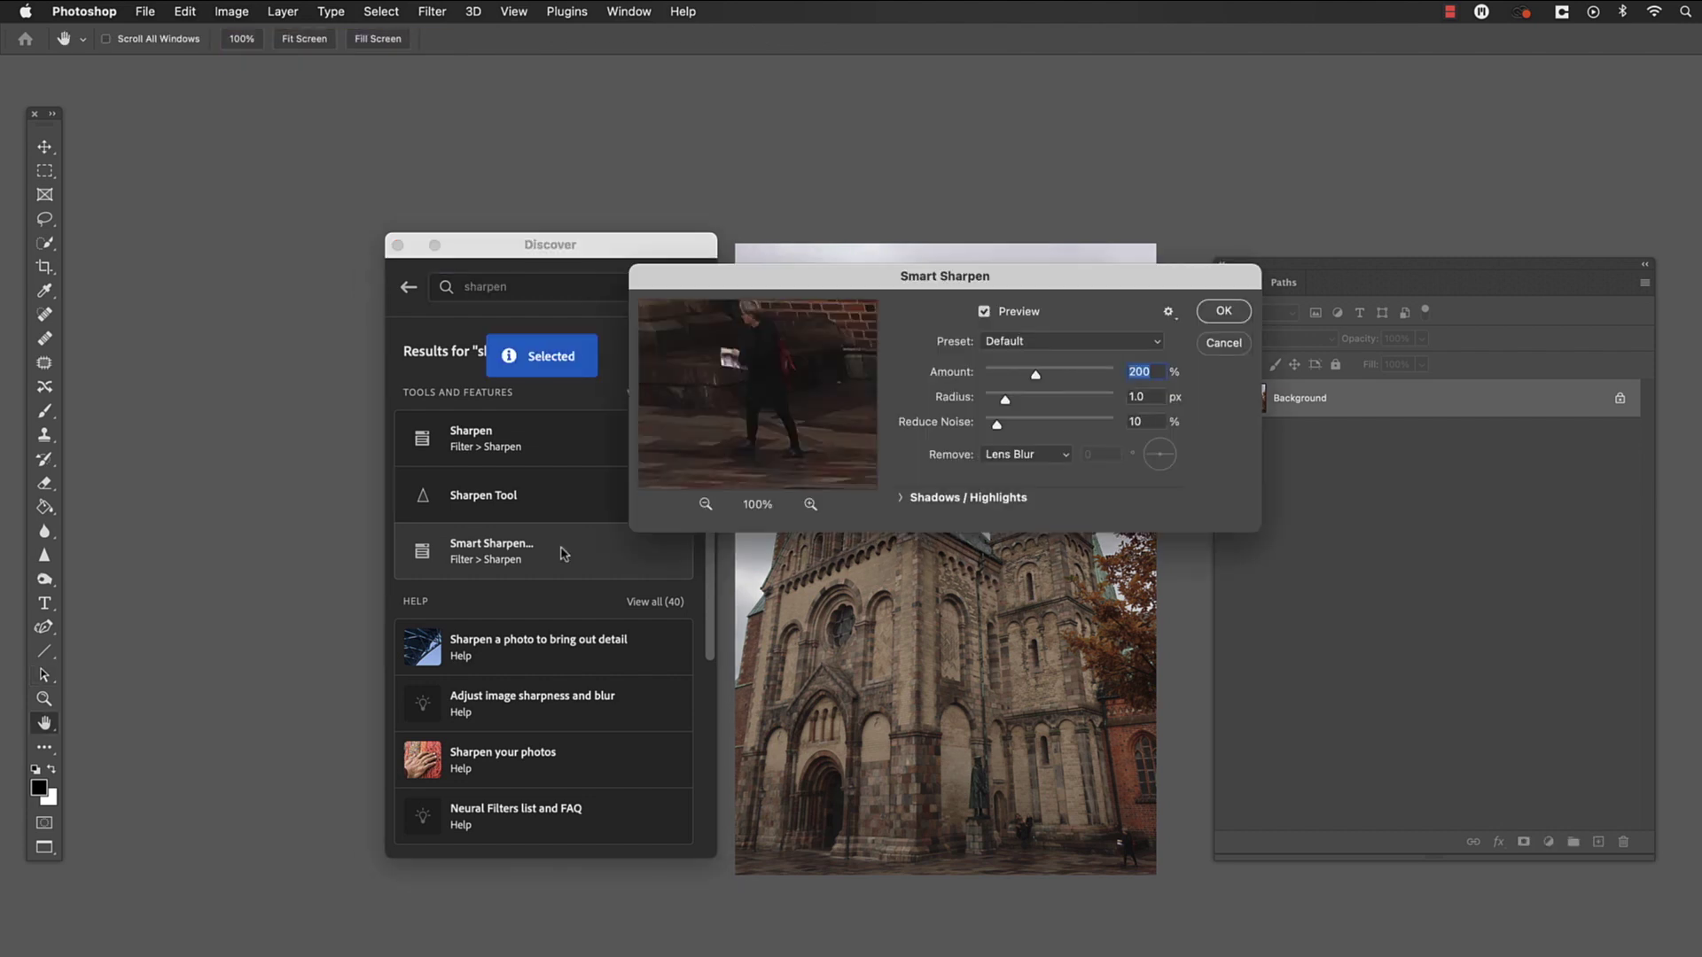
Cancel the Discover-launched Smart Sharpen, then apply it from Filter > Sharpen at Amount 266%.
{"action": "left_click", "coordinate": [1224, 343]}
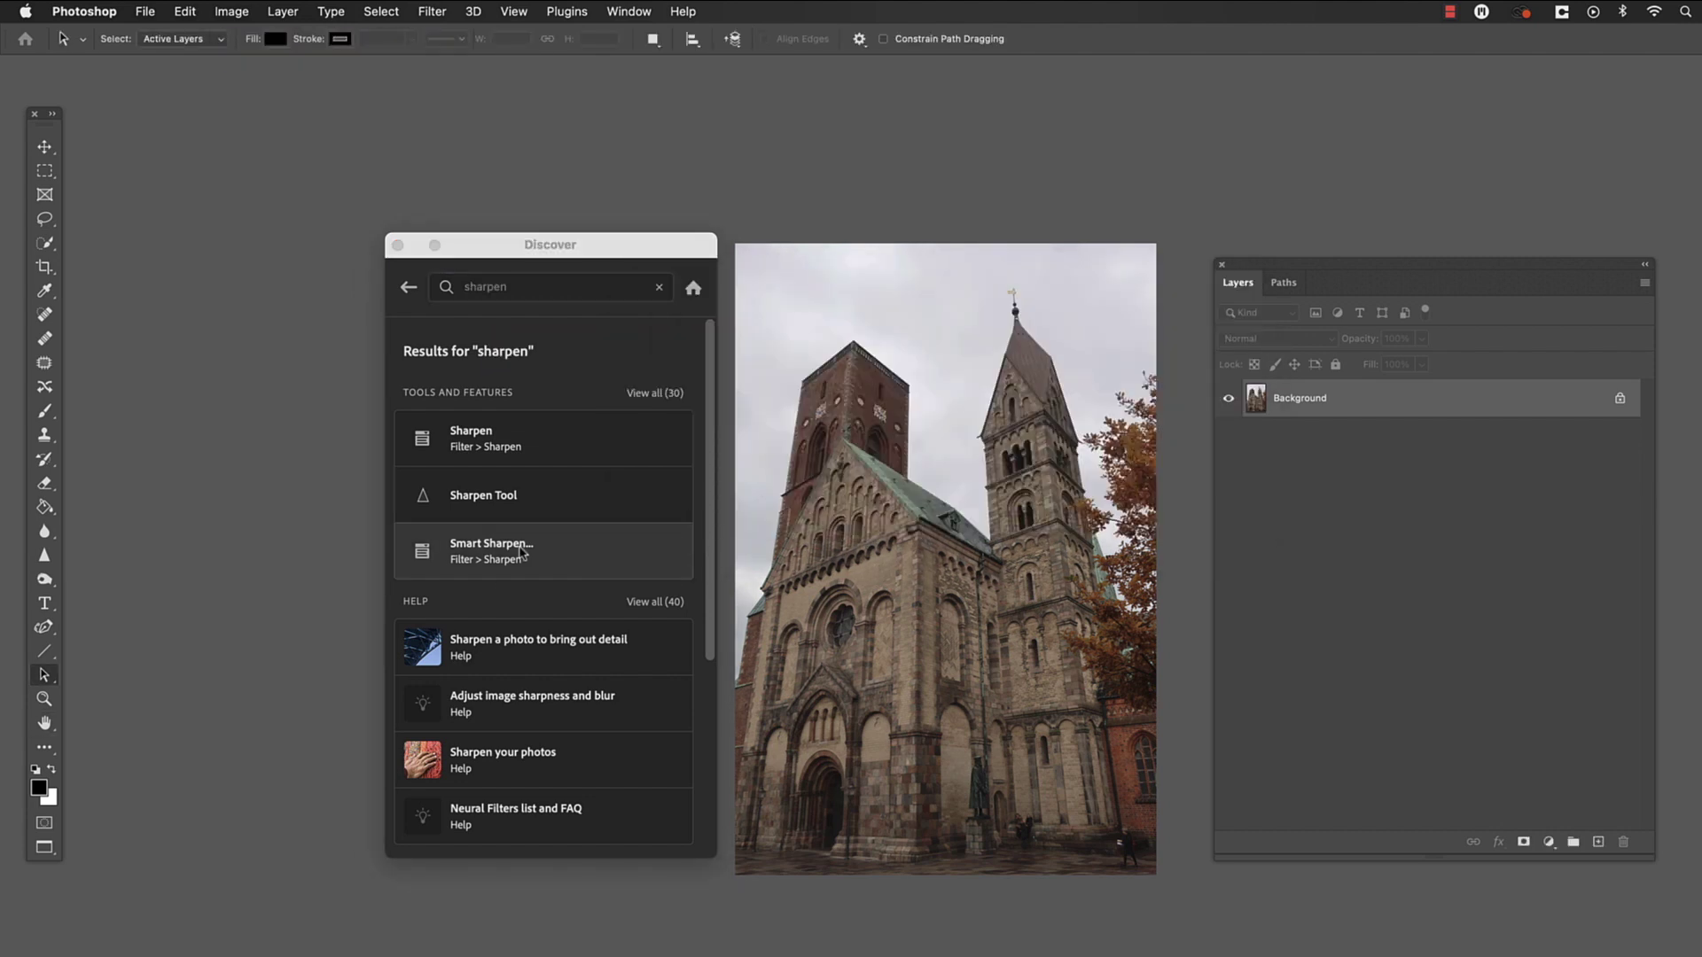
{"action": "left_click", "coordinate": [435, 12]}
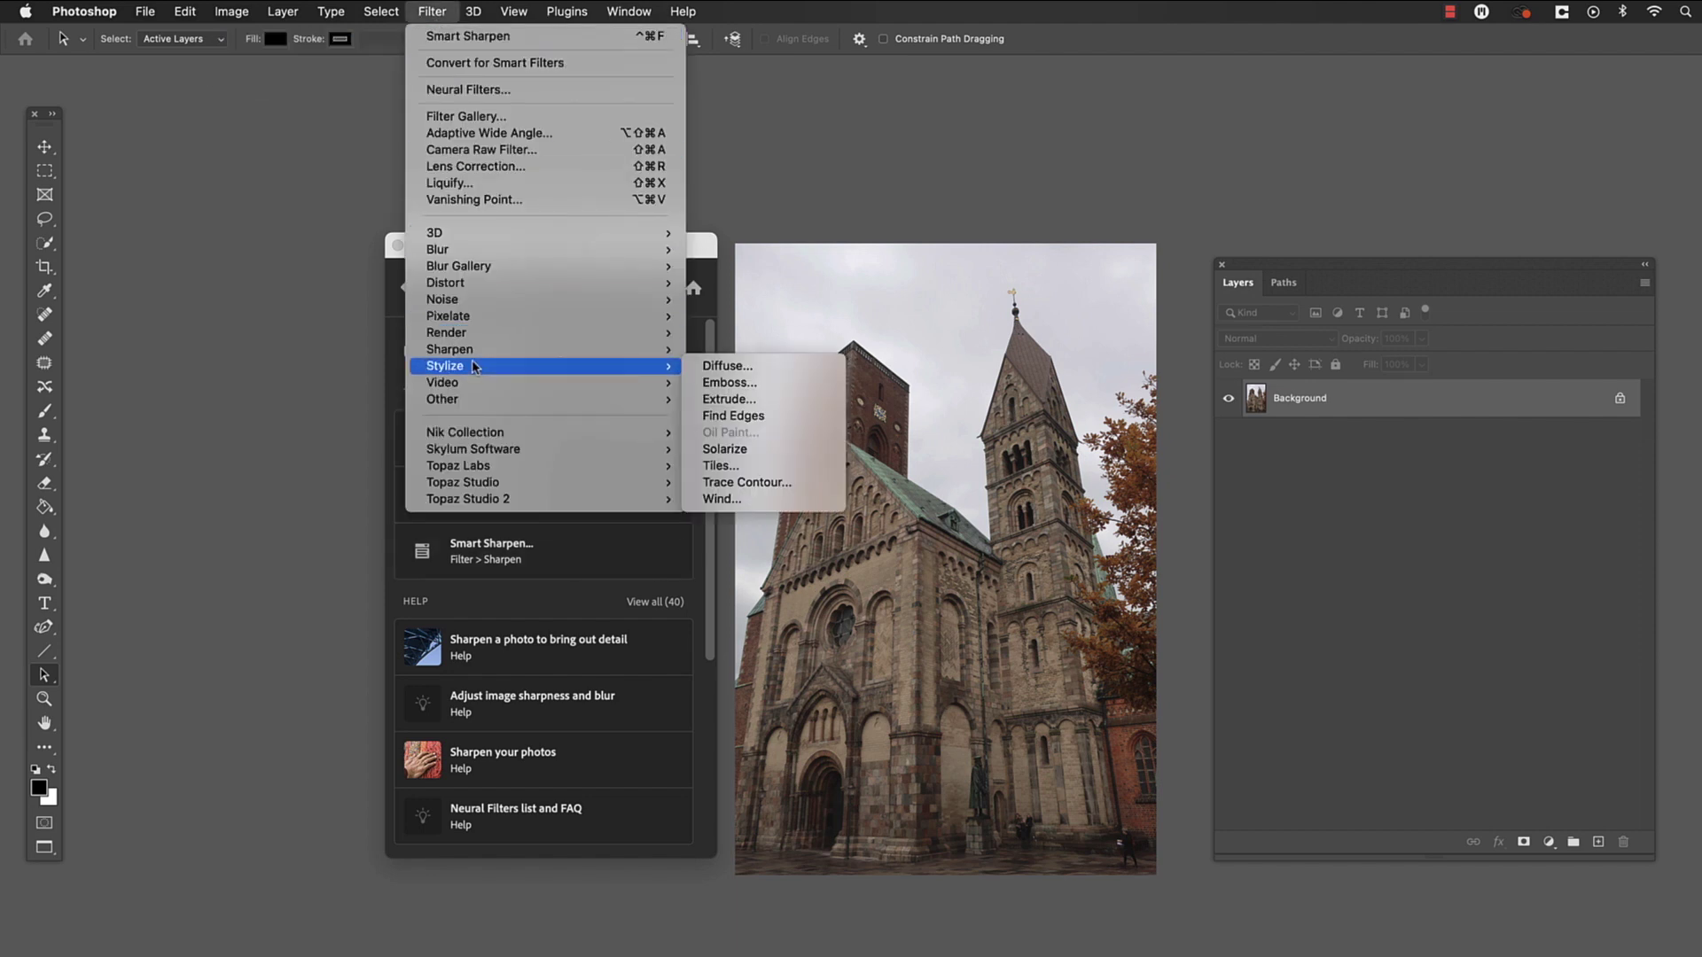
{"action": "mouse_move", "coordinate": [656, 350]}
{"action": "left_click", "coordinate": [749, 416]}
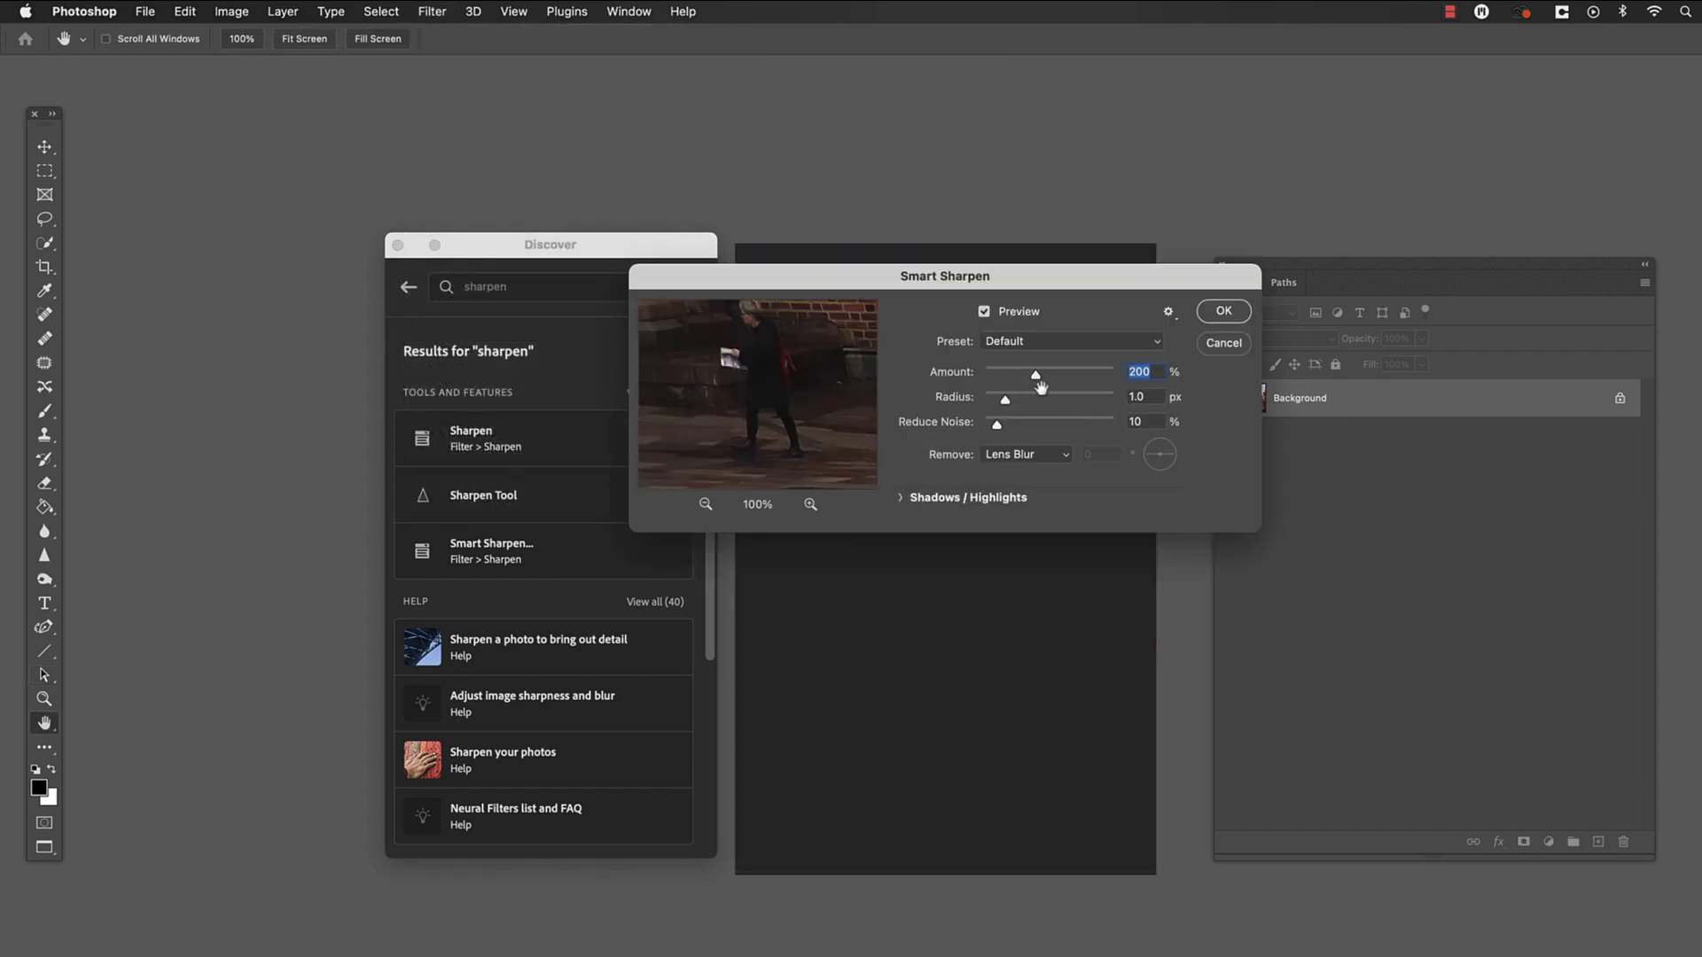
{"action": "left_click_drag", "start_coordinate": [1052, 373], "coordinate": [1070, 377]}
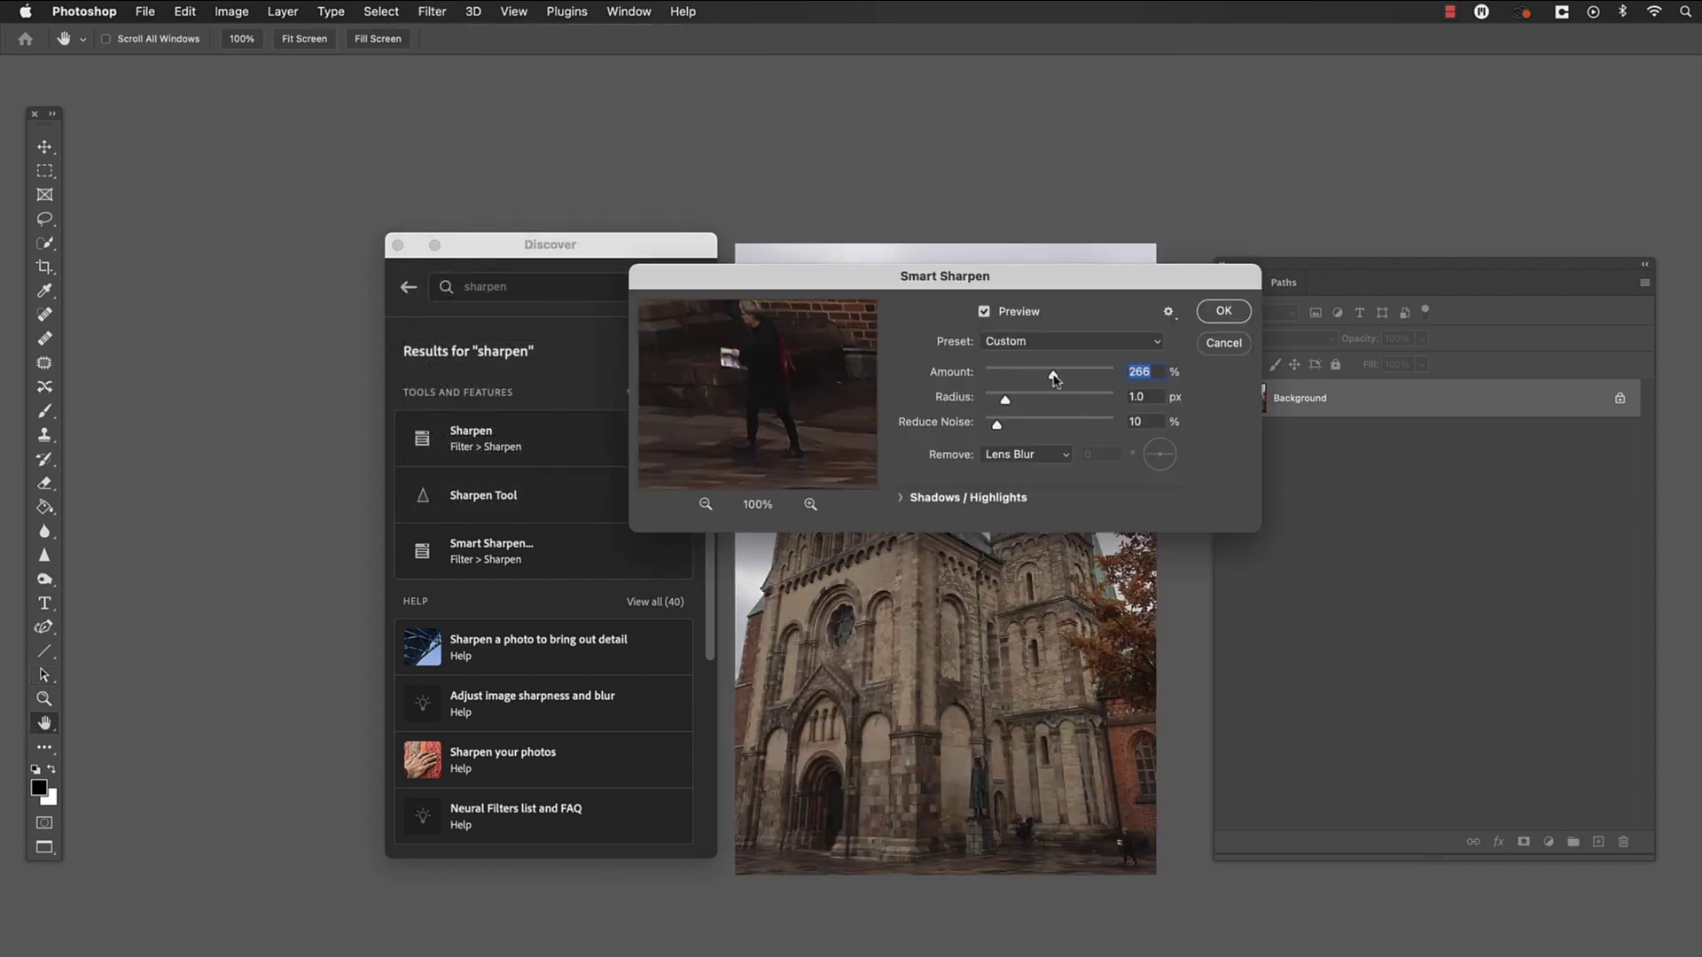
{"action": "left_click", "coordinate": [1231, 314]}
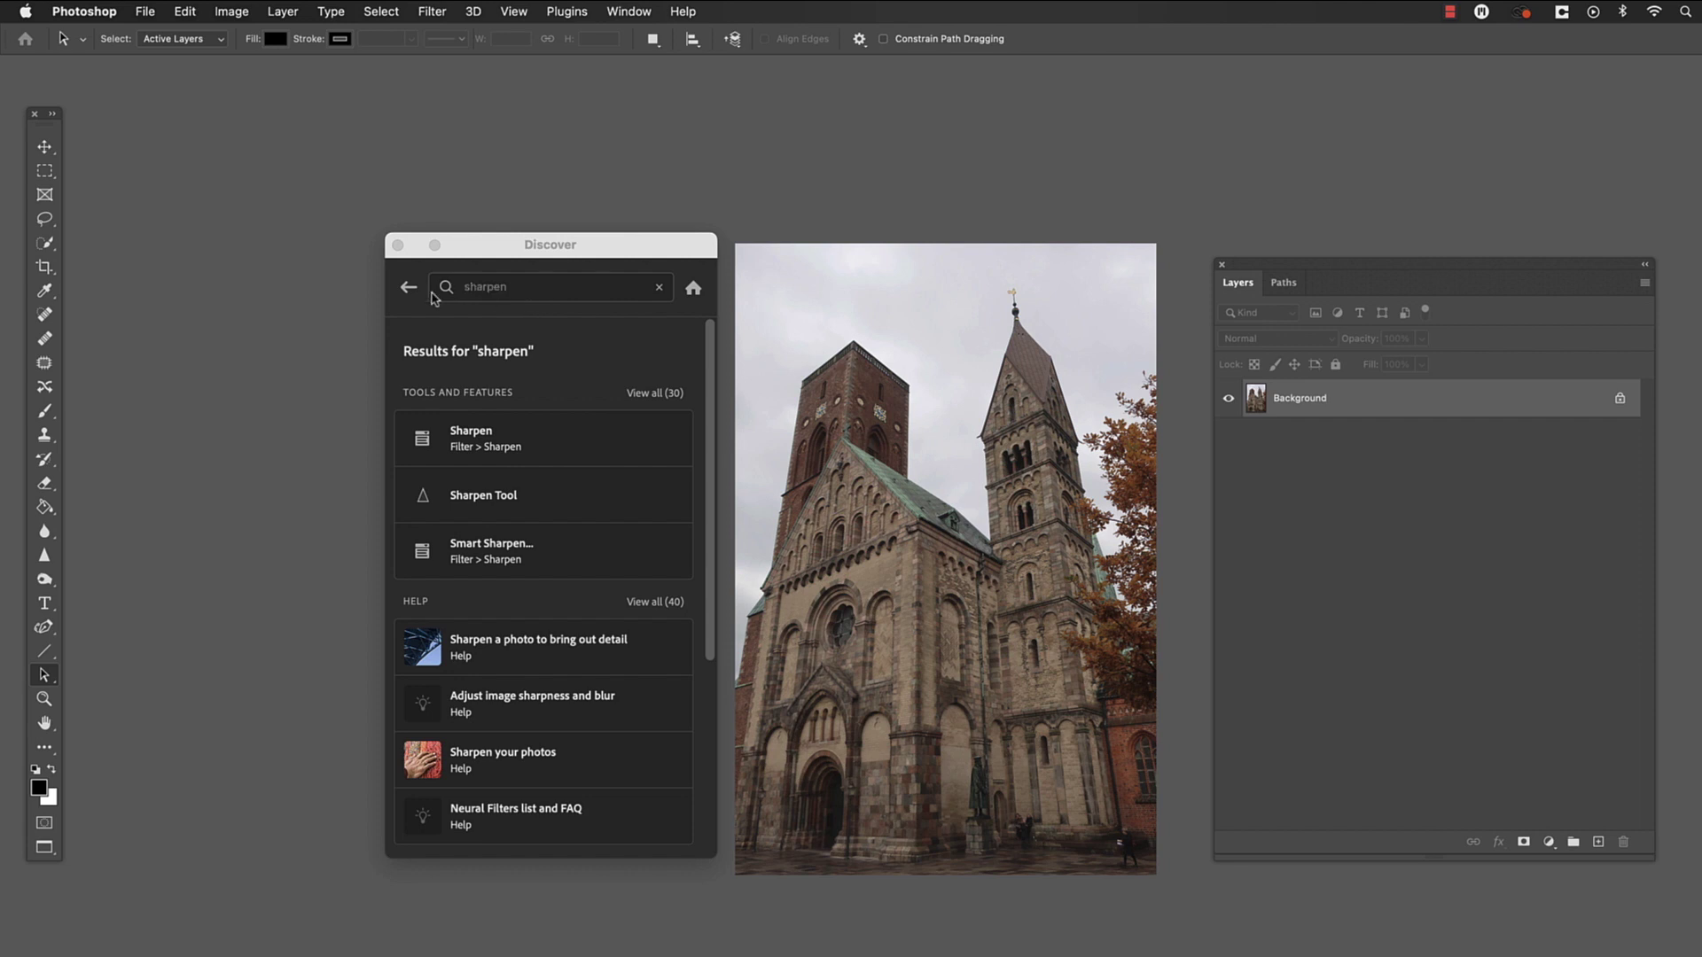
Replace the Discover search with 'selection' and scroll through its results.
{"action": "left_click", "coordinate": [661, 290]}
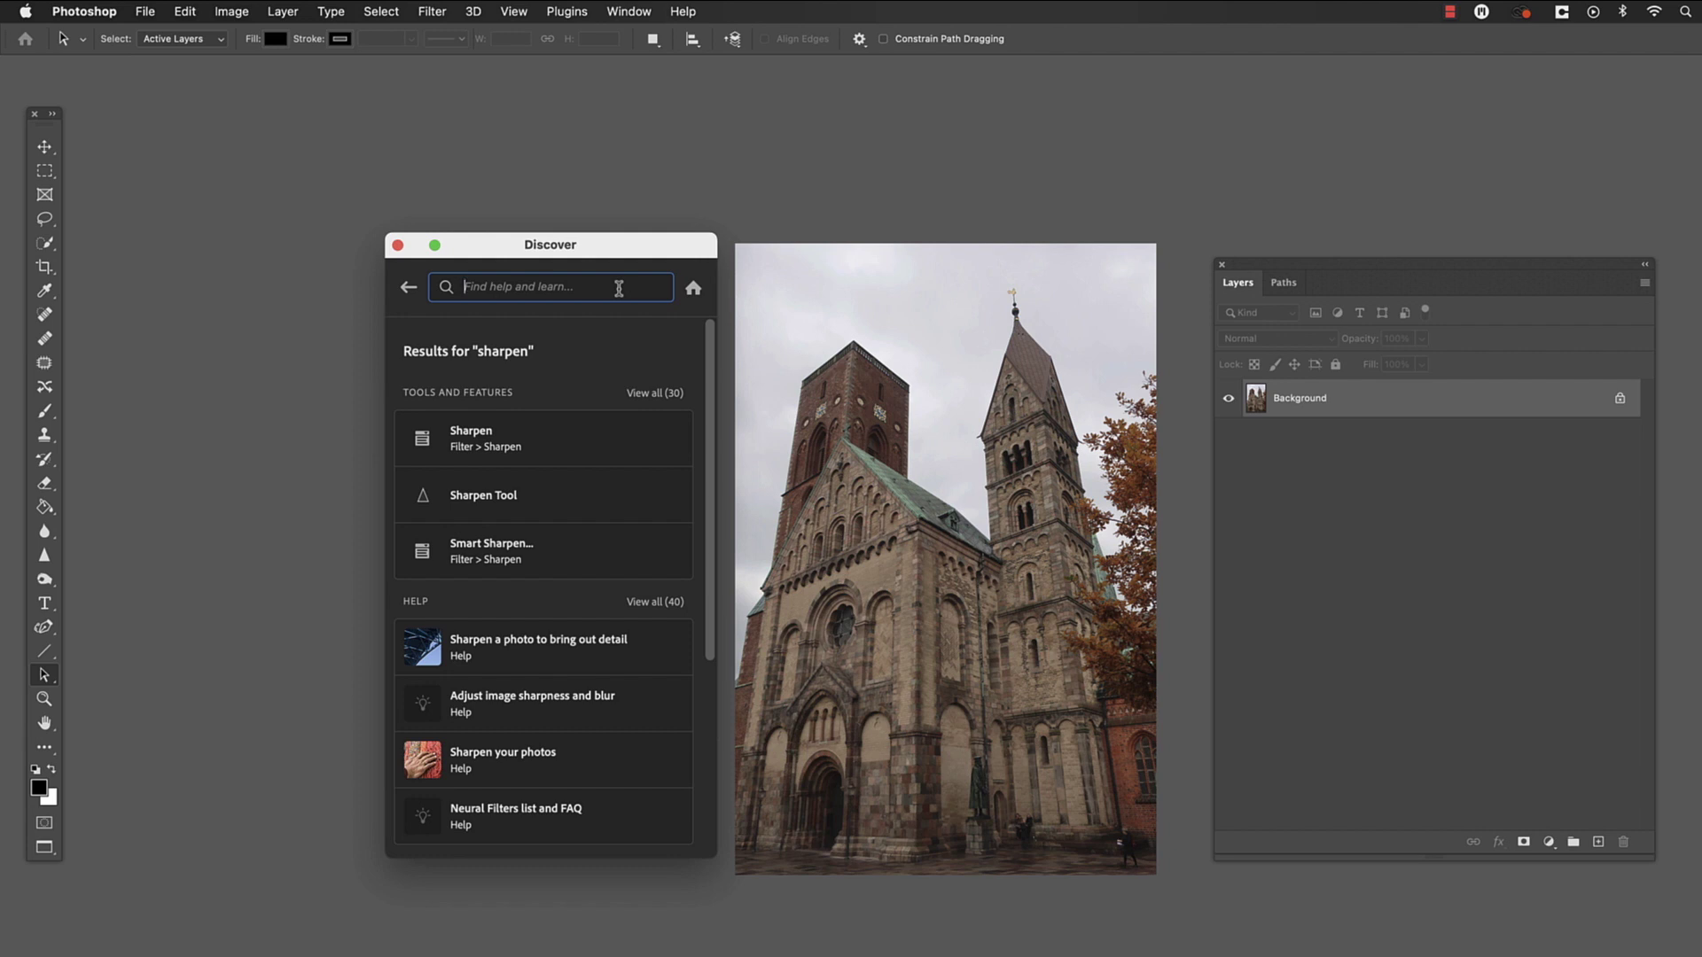
{"action": "type", "text": "selection"}
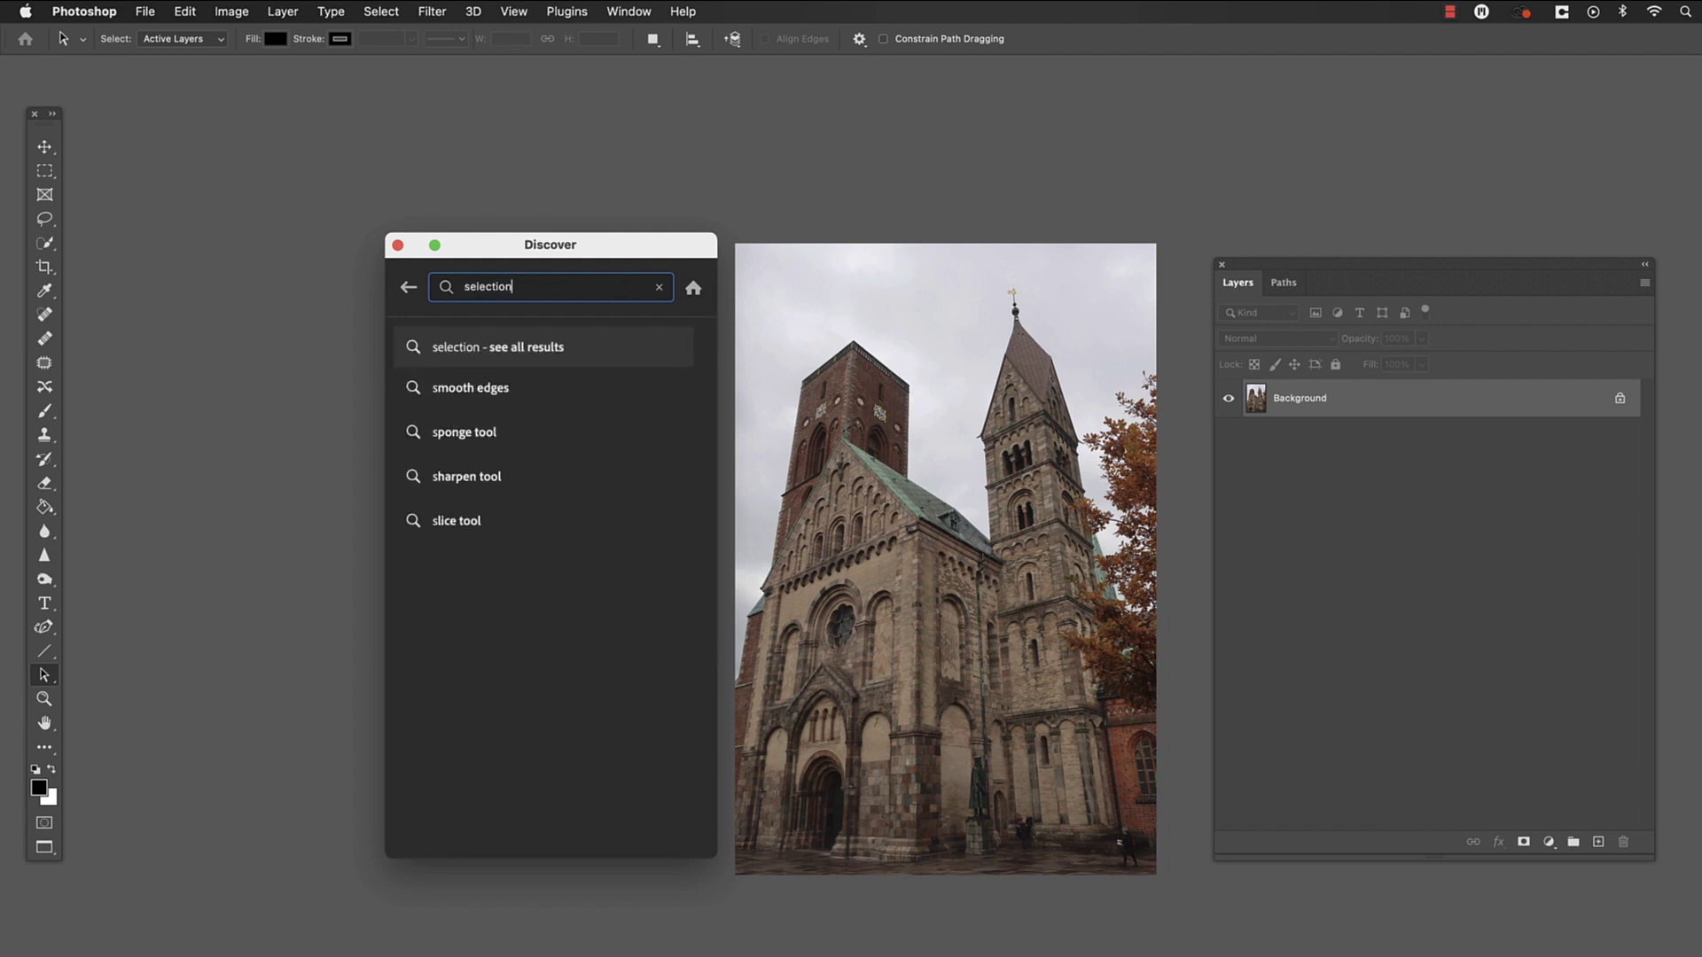
{"action": "key", "text": "Return"}
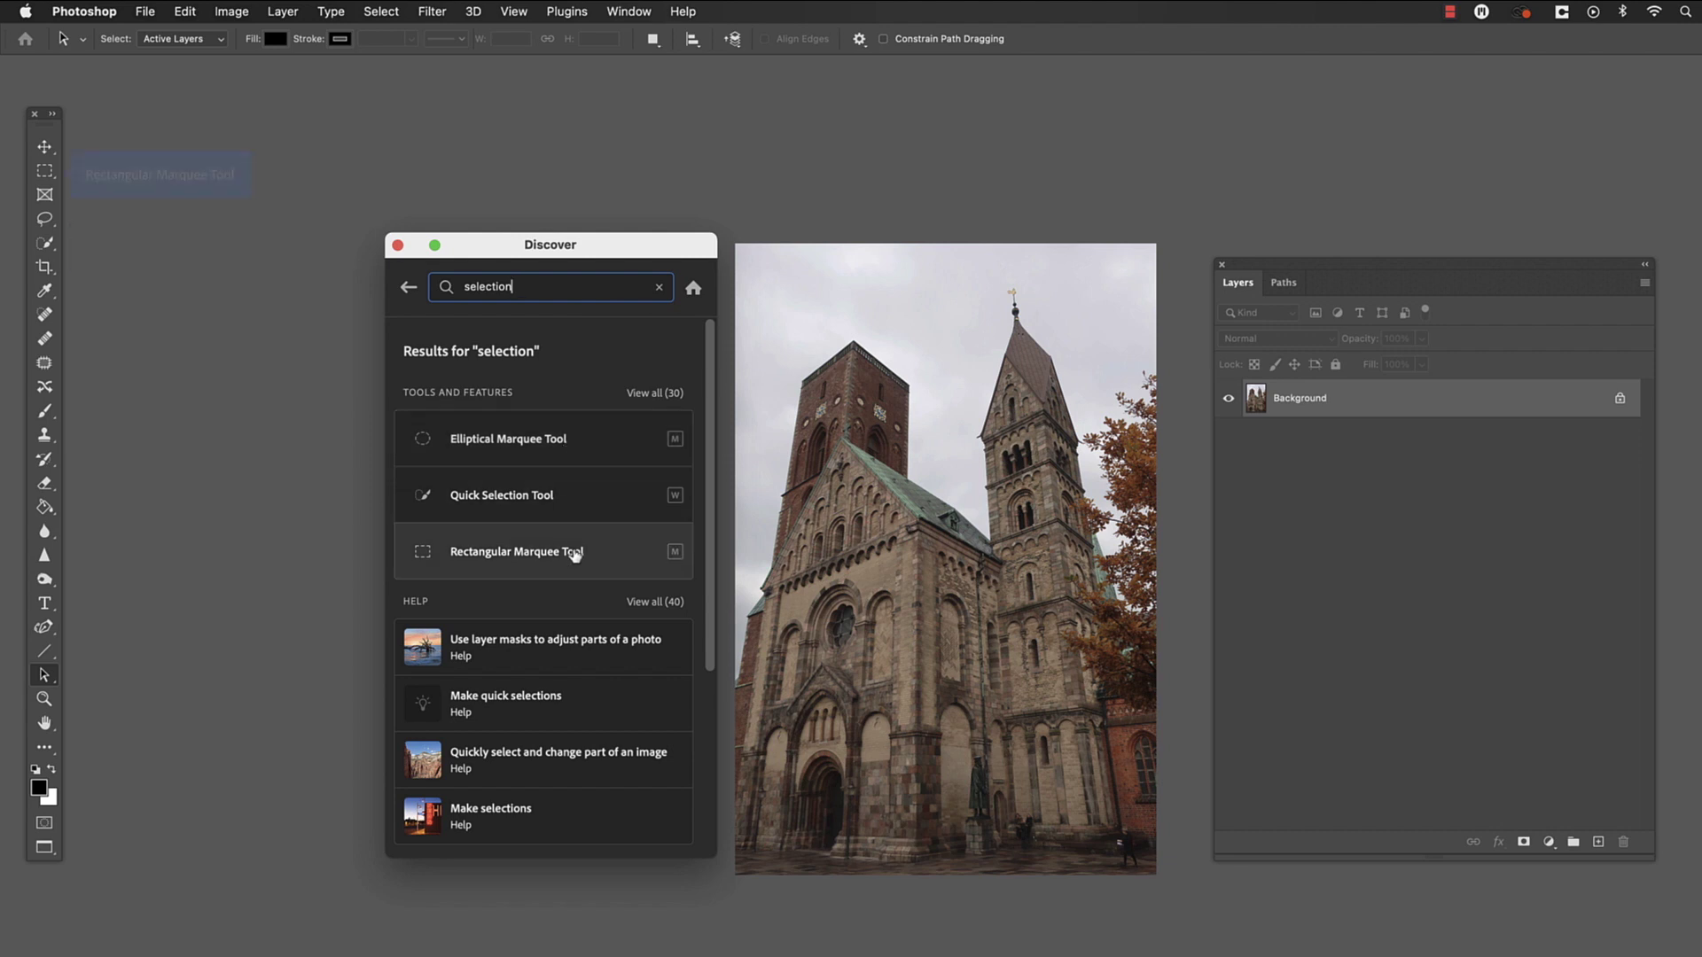
{"action": "scroll", "coordinate": [599, 674], "scroll_direction": "down", "scroll_amount": 5}
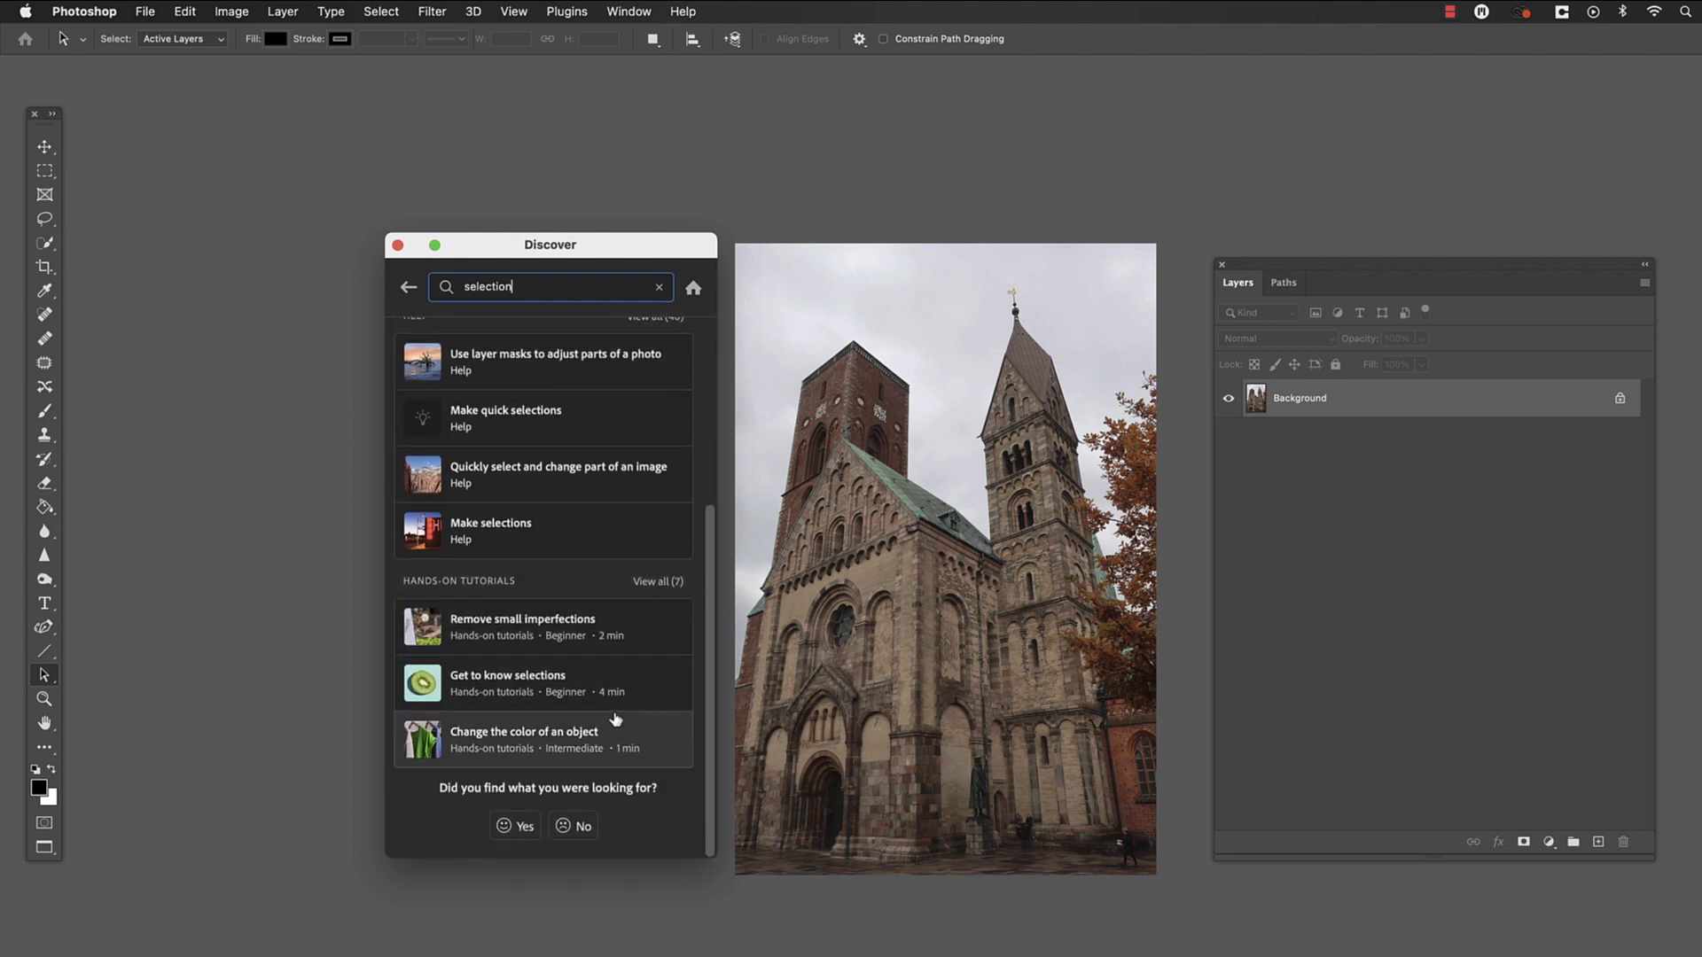
{"action": "scroll", "coordinate": [620, 664], "scroll_direction": "up", "scroll_amount": 4}
Change the search query to 'layers' and list its results.
{"action": "left_click_drag", "start_coordinate": [529, 285], "coordinate": [467, 285]}
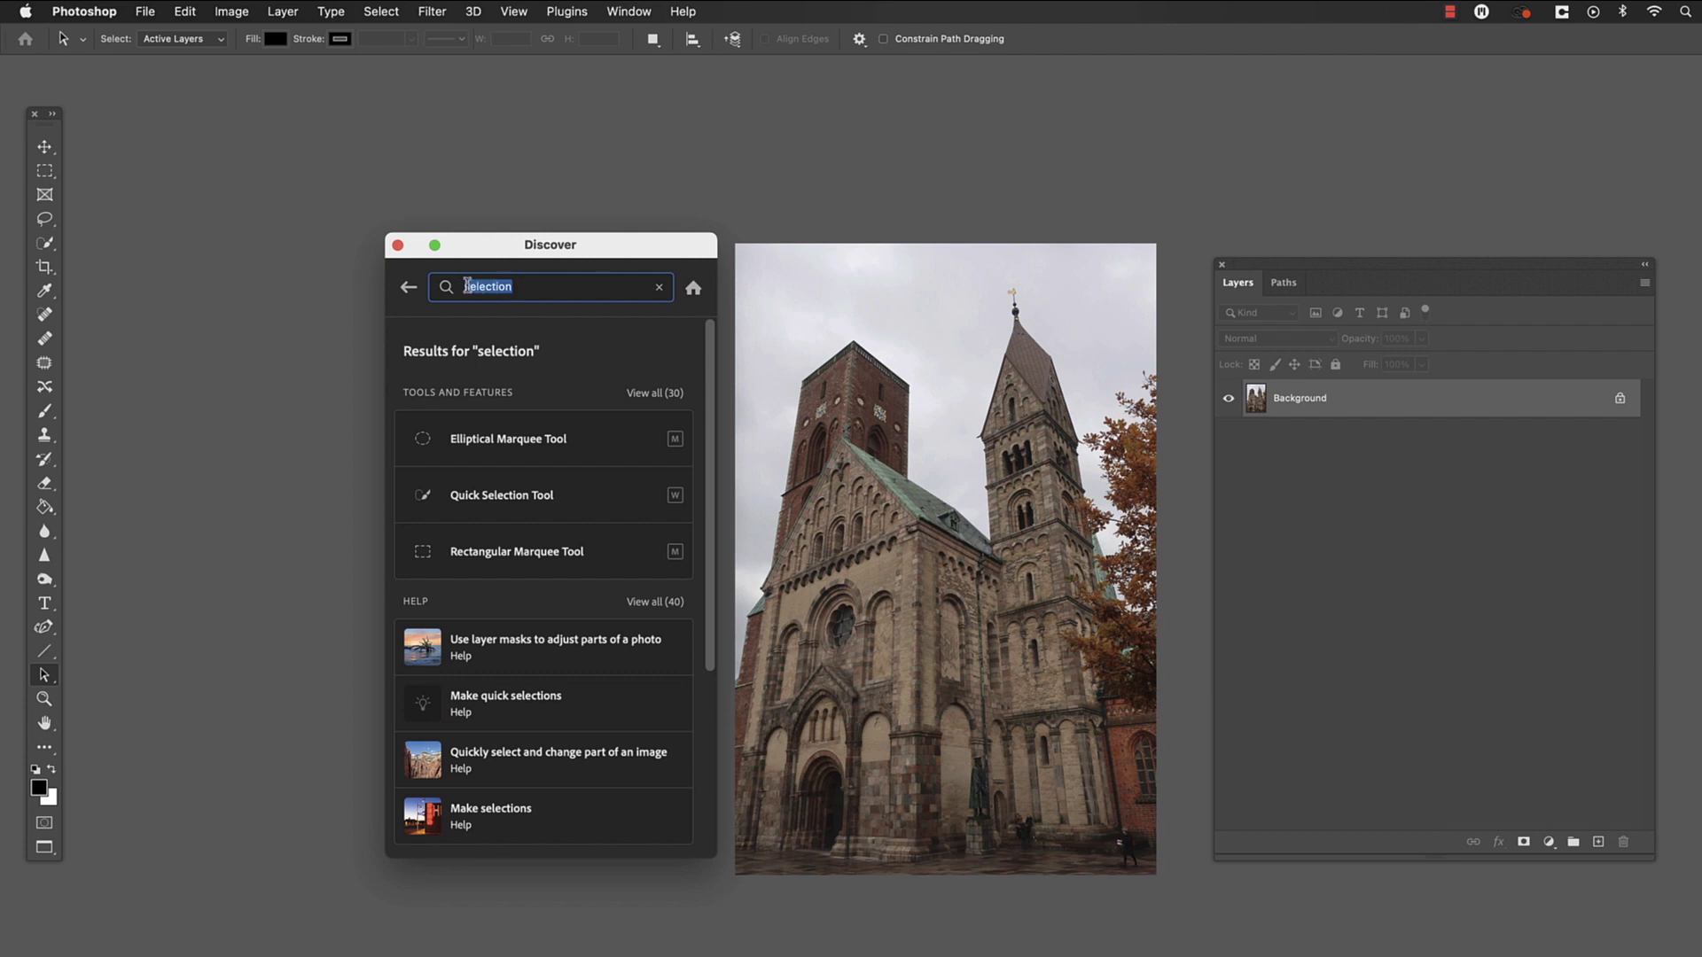
{"action": "type", "text": "layers"}
{"action": "key", "text": "Return"}
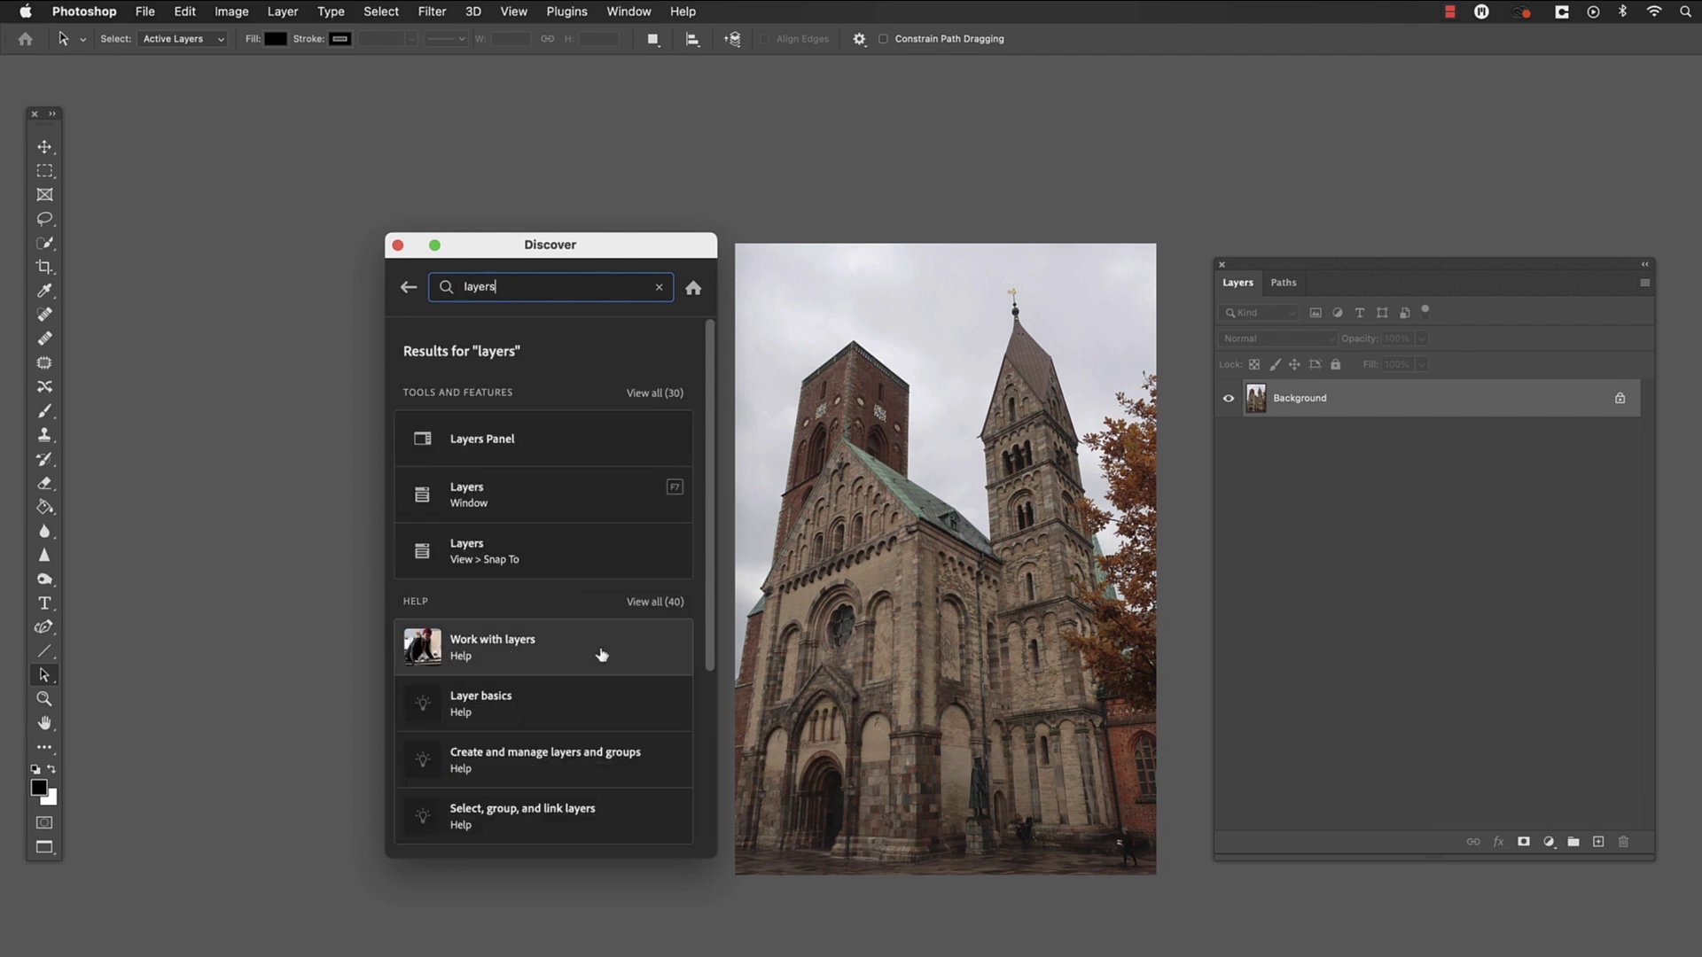
Scroll through the 'layers' results in Discover.
{"action": "scroll", "coordinate": [601, 654], "scroll_direction": "down", "scroll_amount": 5}
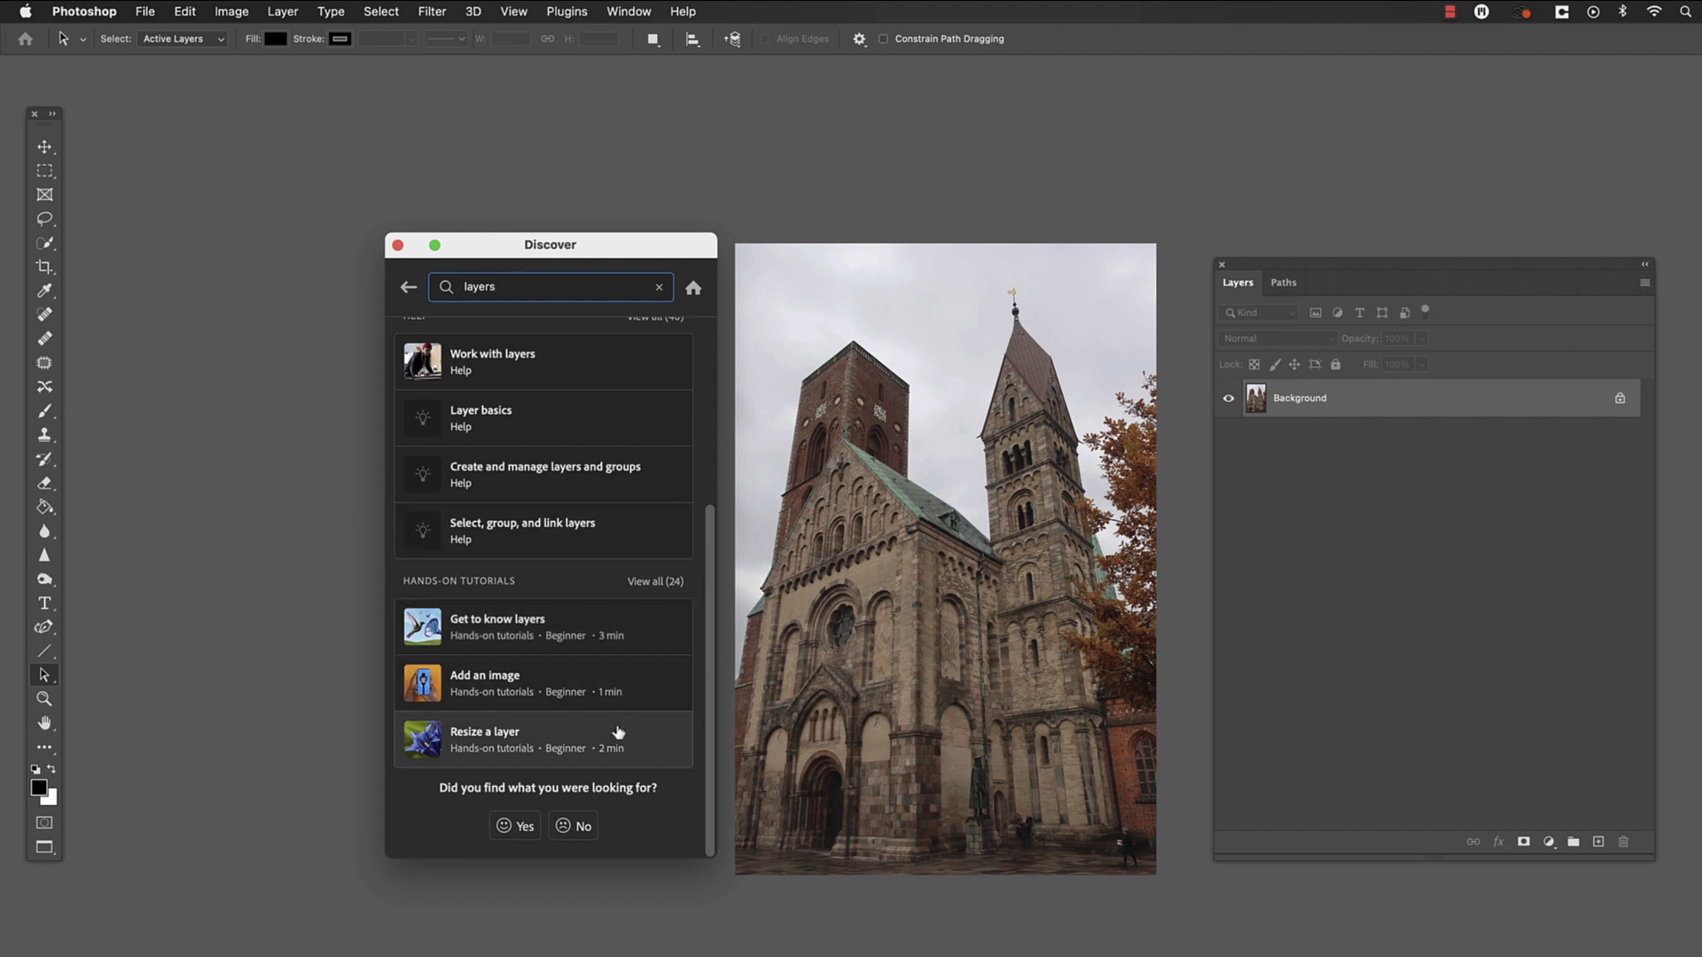
{"action": "scroll", "coordinate": [606, 449], "scroll_direction": "up", "scroll_amount": 4}
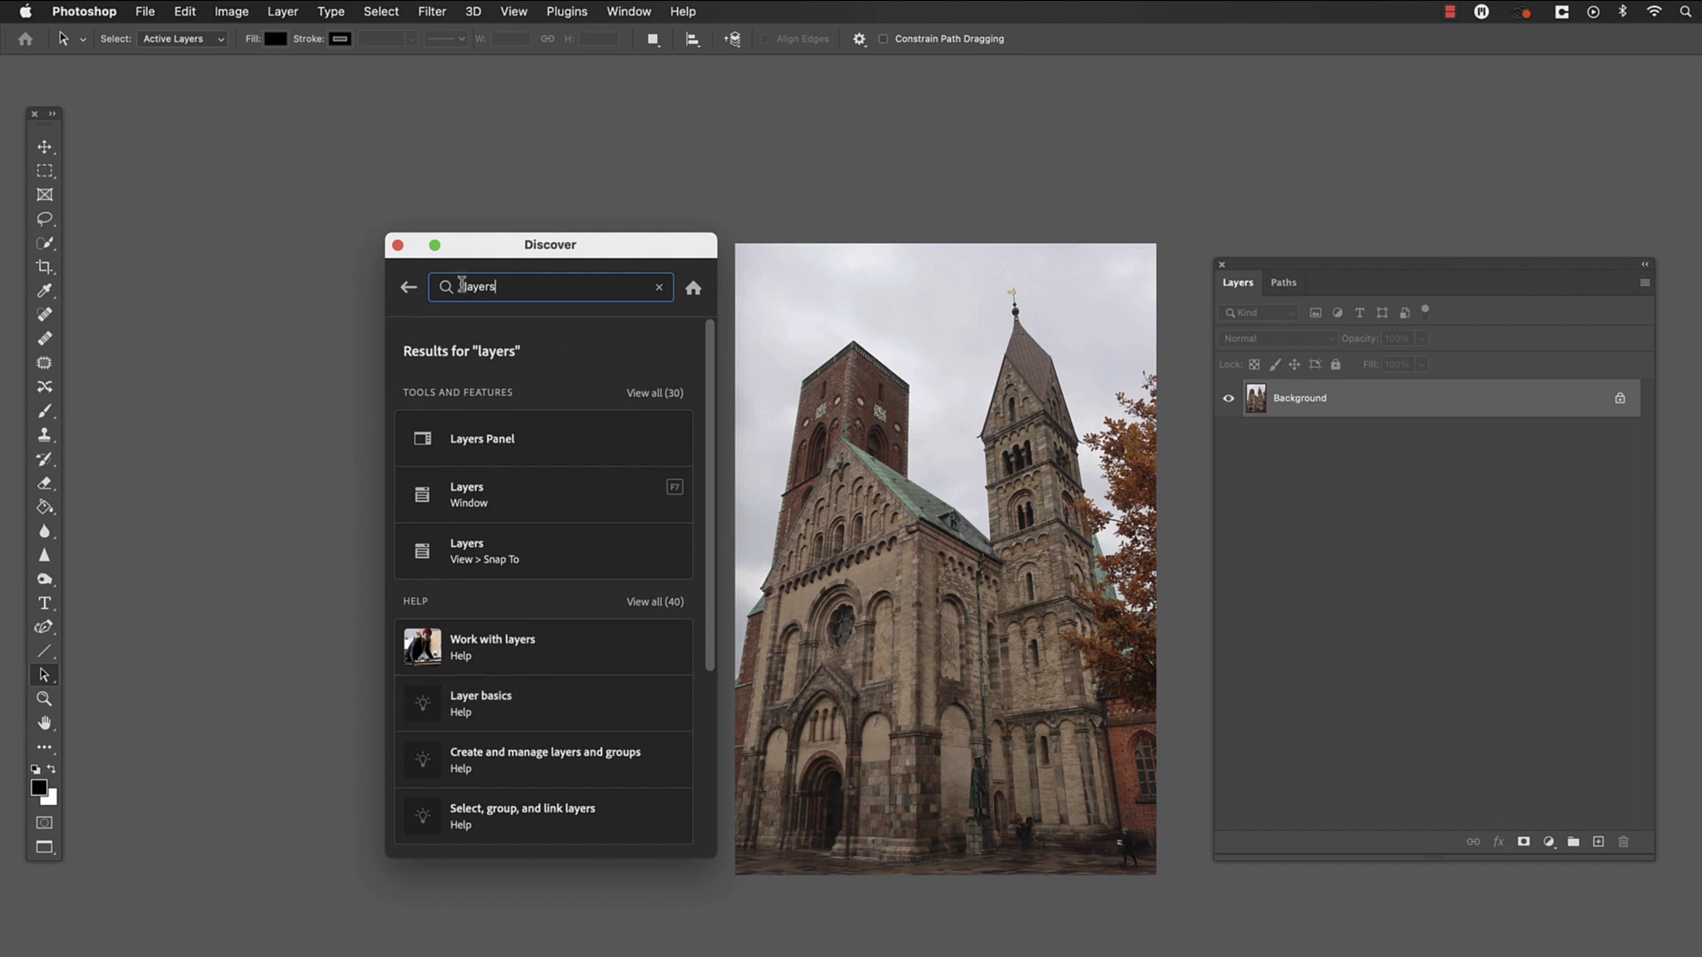
{"action": "scroll", "coordinate": [646, 640], "scroll_direction": "down", "scroll_amount": 4}
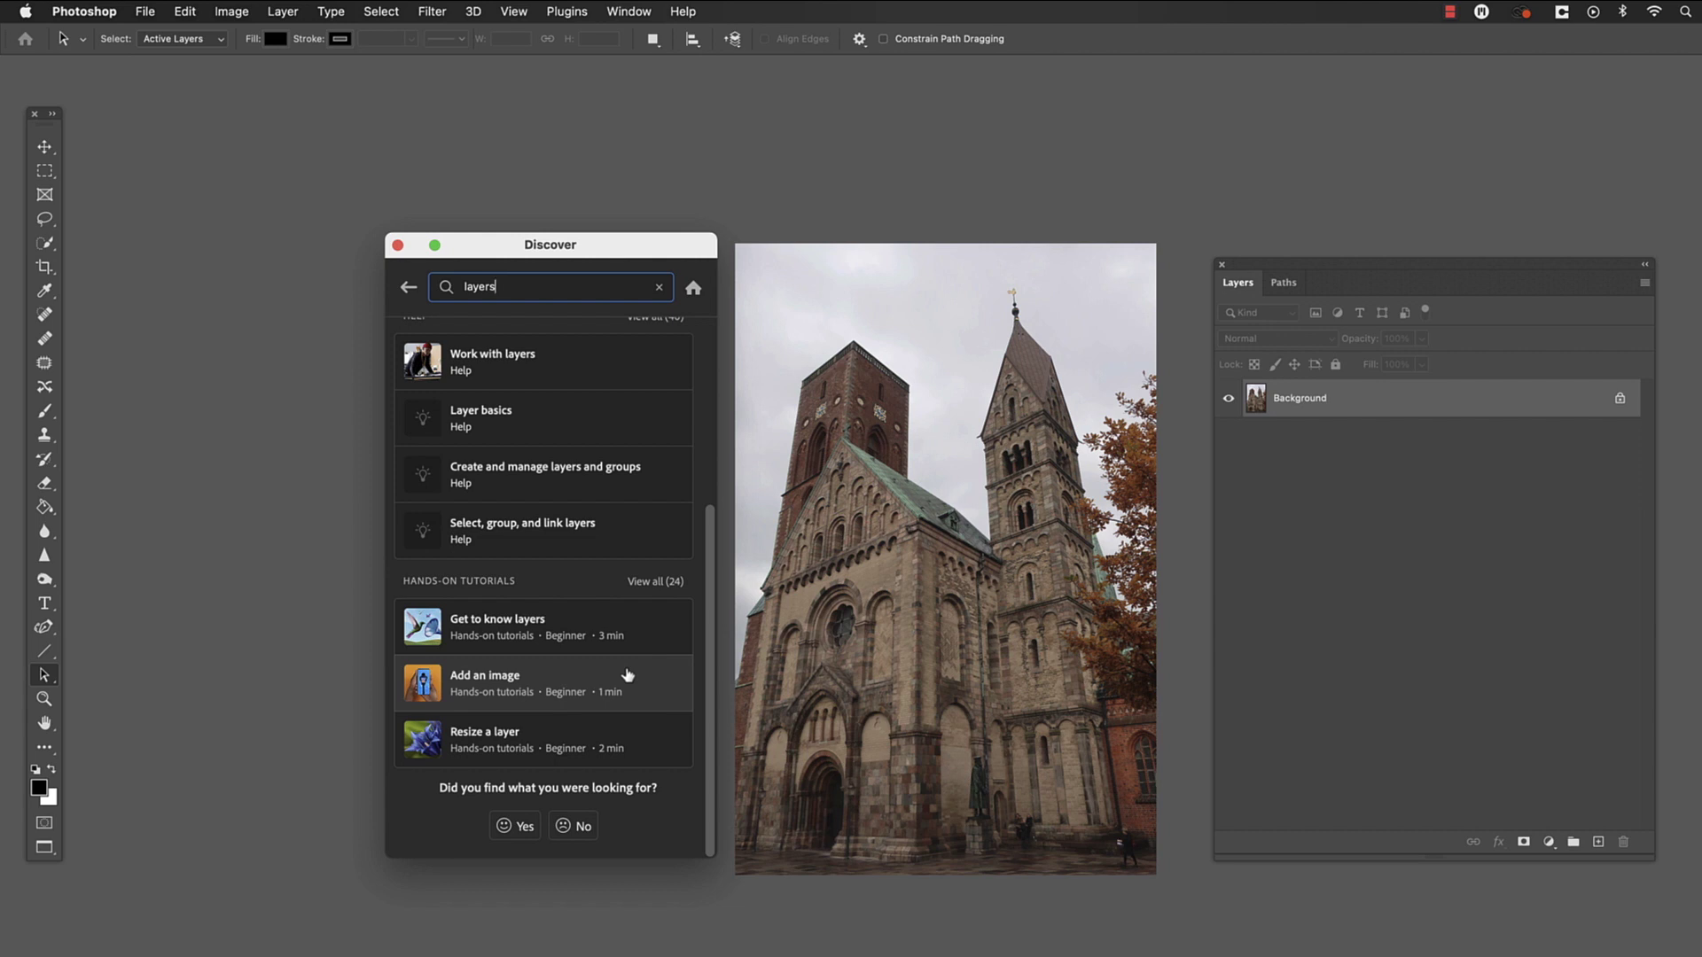
Go back twice in Discover history to the 'selection' results.
{"action": "left_click", "coordinate": [408, 289]}
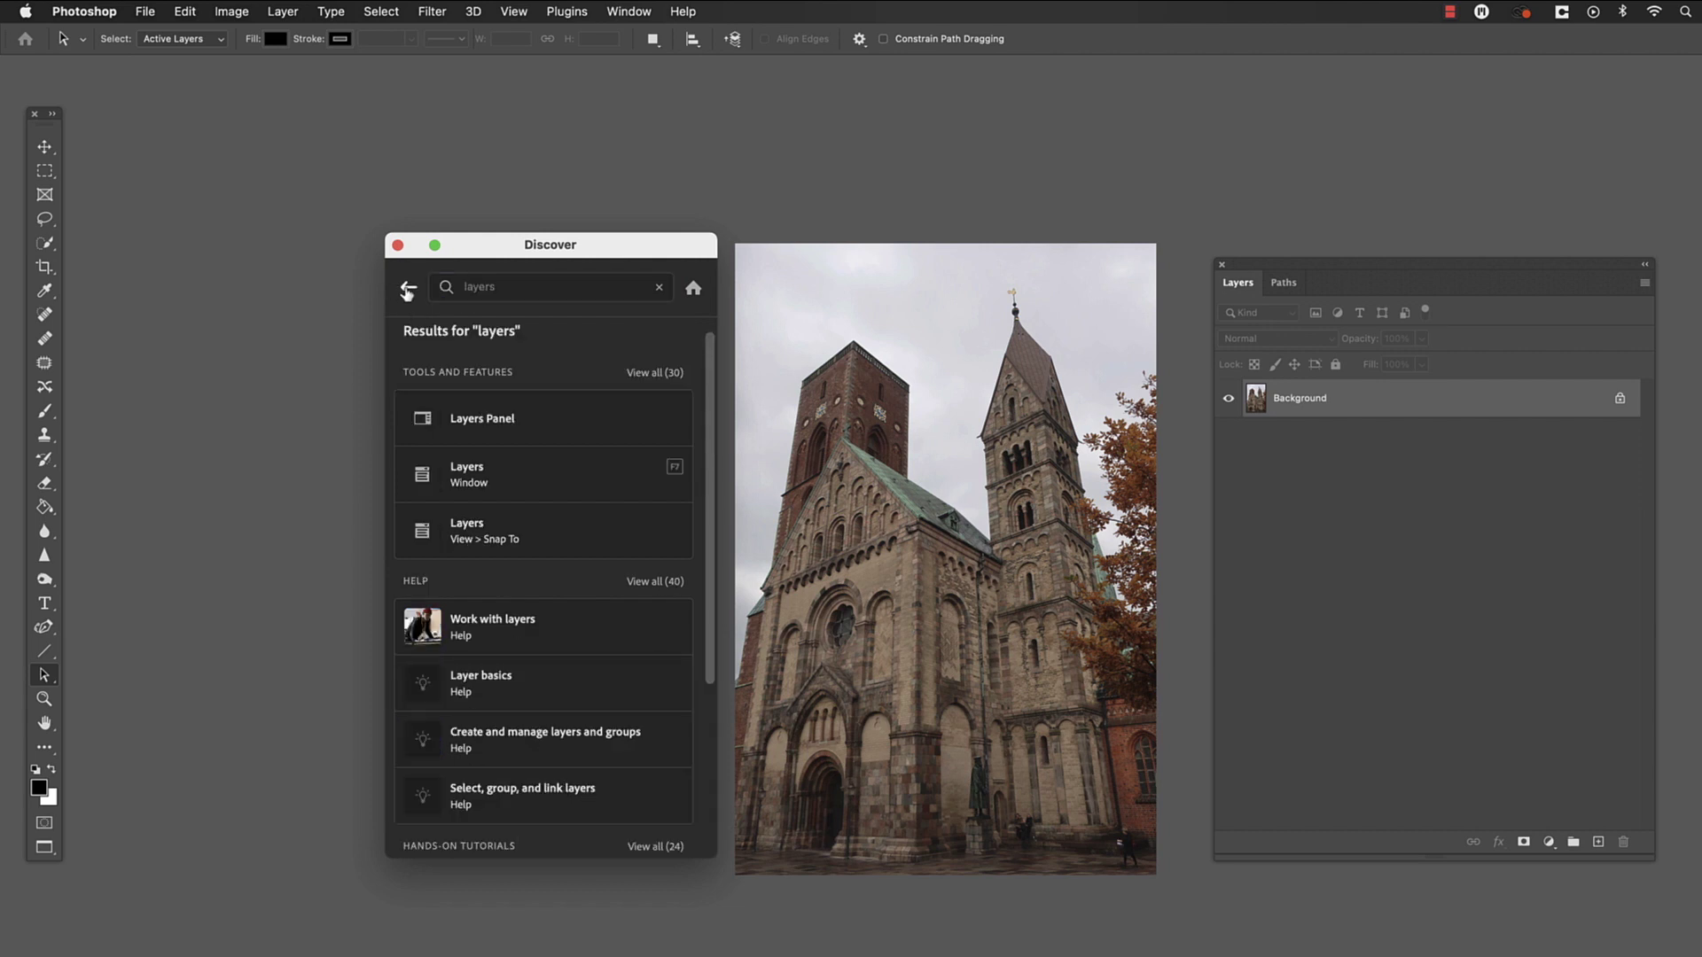
{"action": "left_click", "coordinate": [407, 289]}
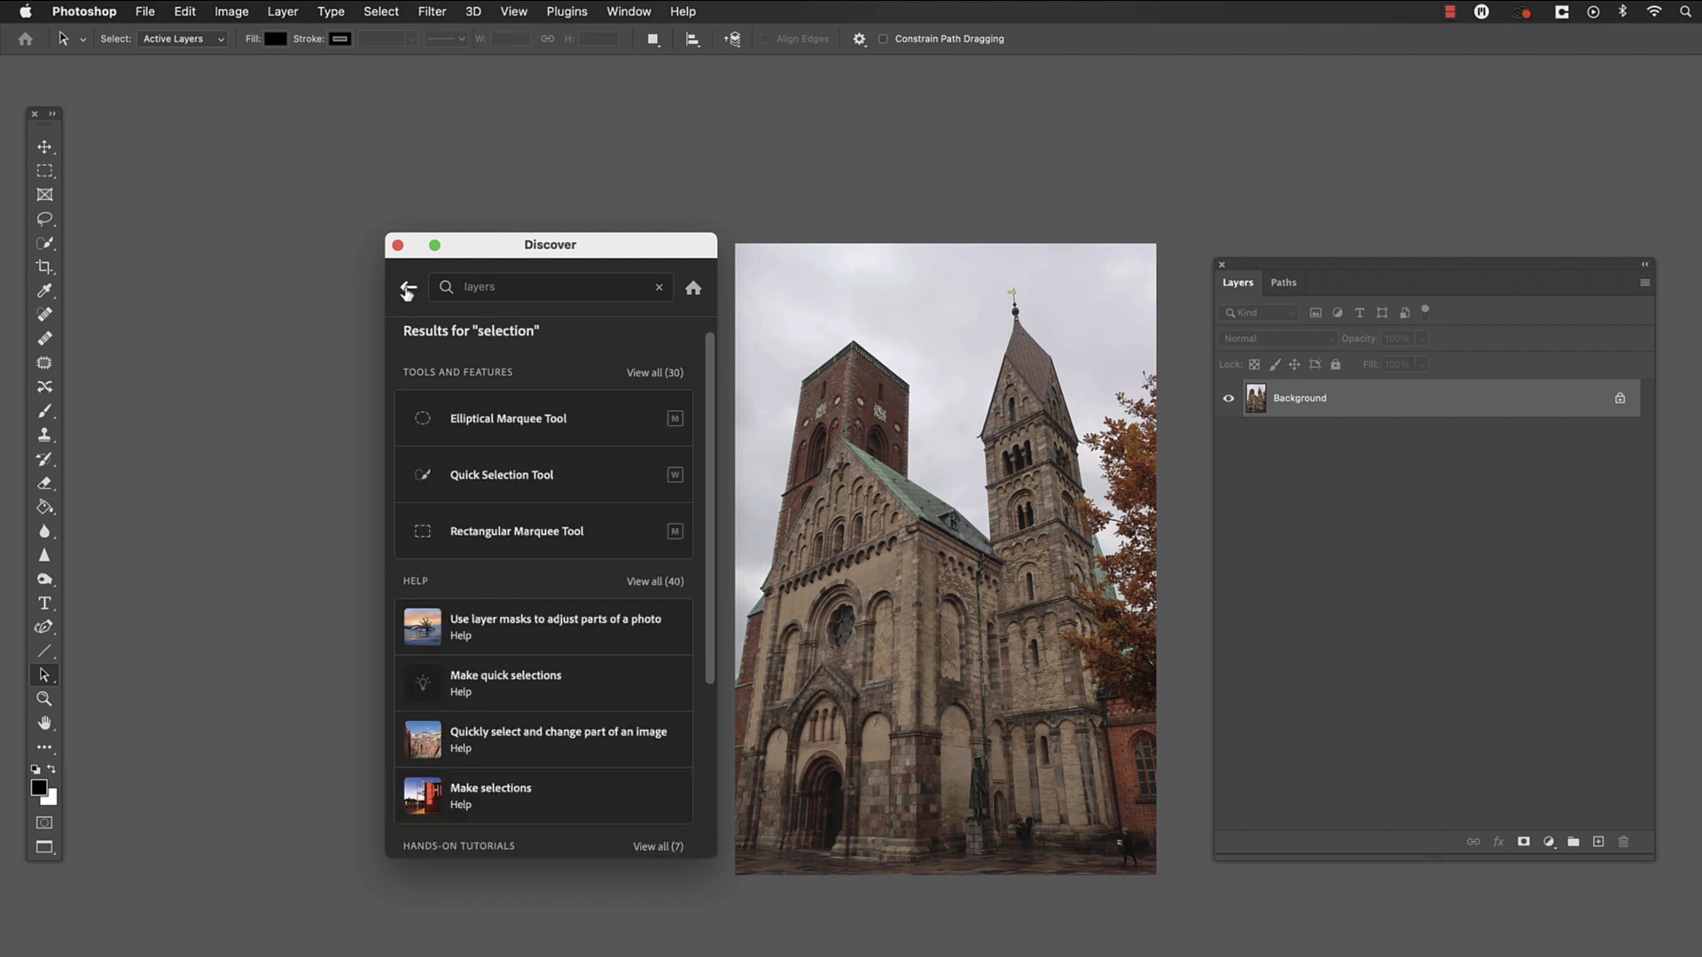
{"action": "scroll", "coordinate": [611, 503], "scroll_direction": "up", "scroll_amount": 1}
{"action": "mouse_move", "coordinate": [610, 502]}
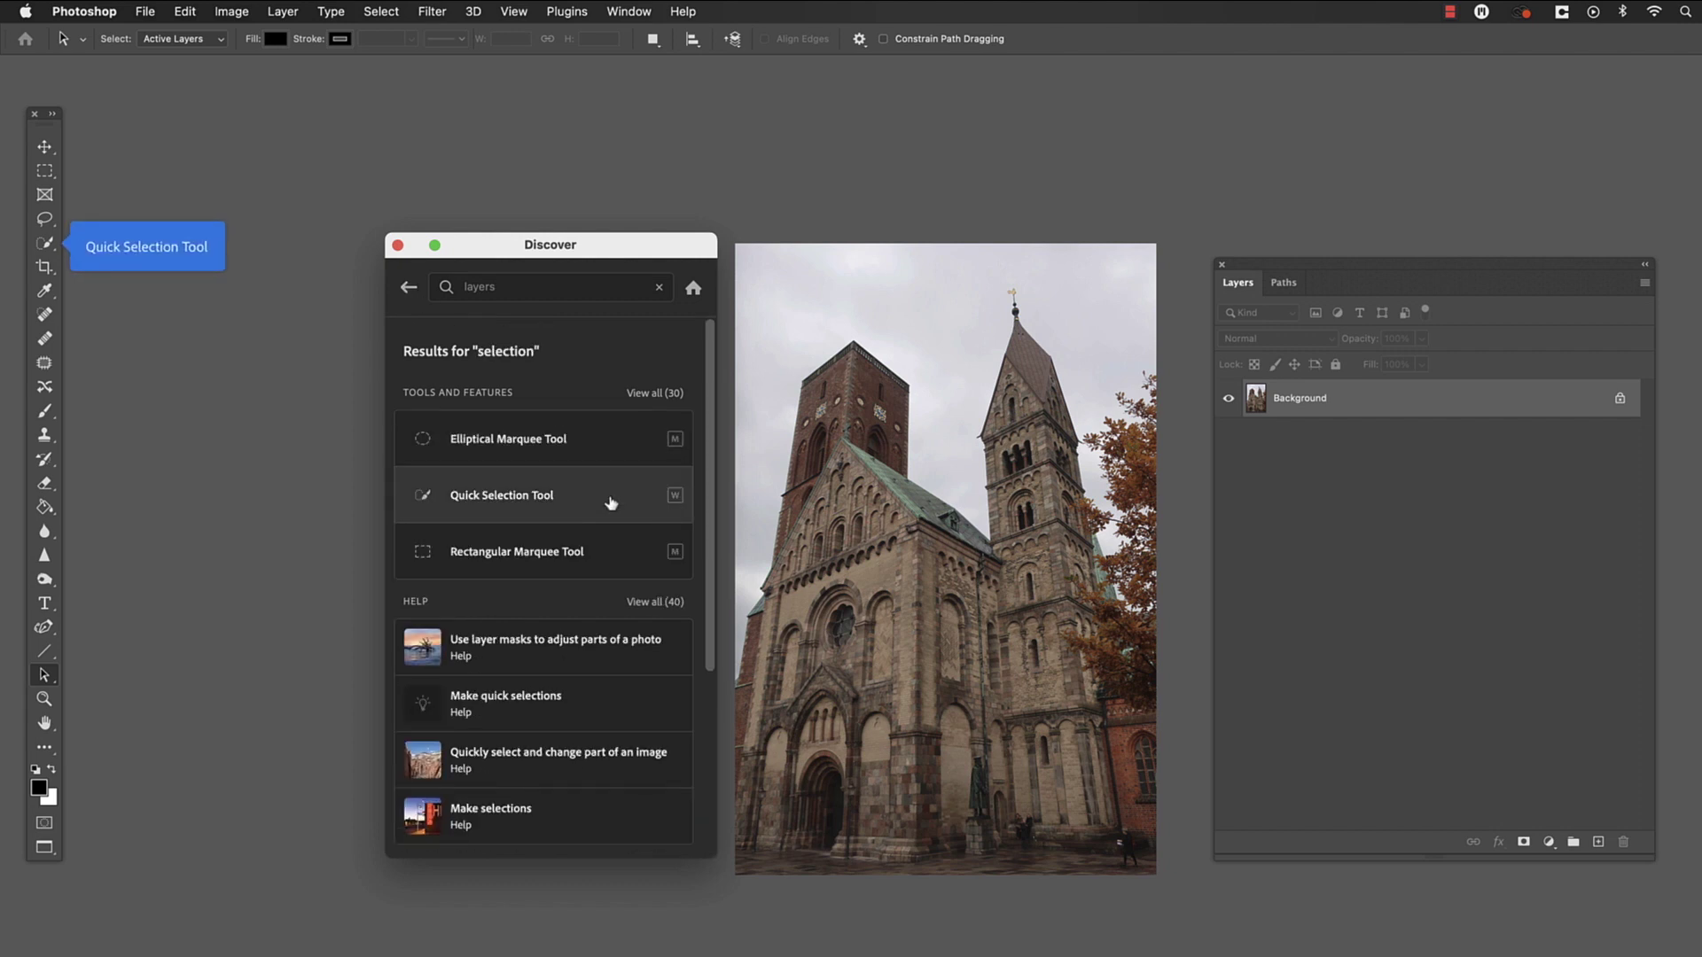